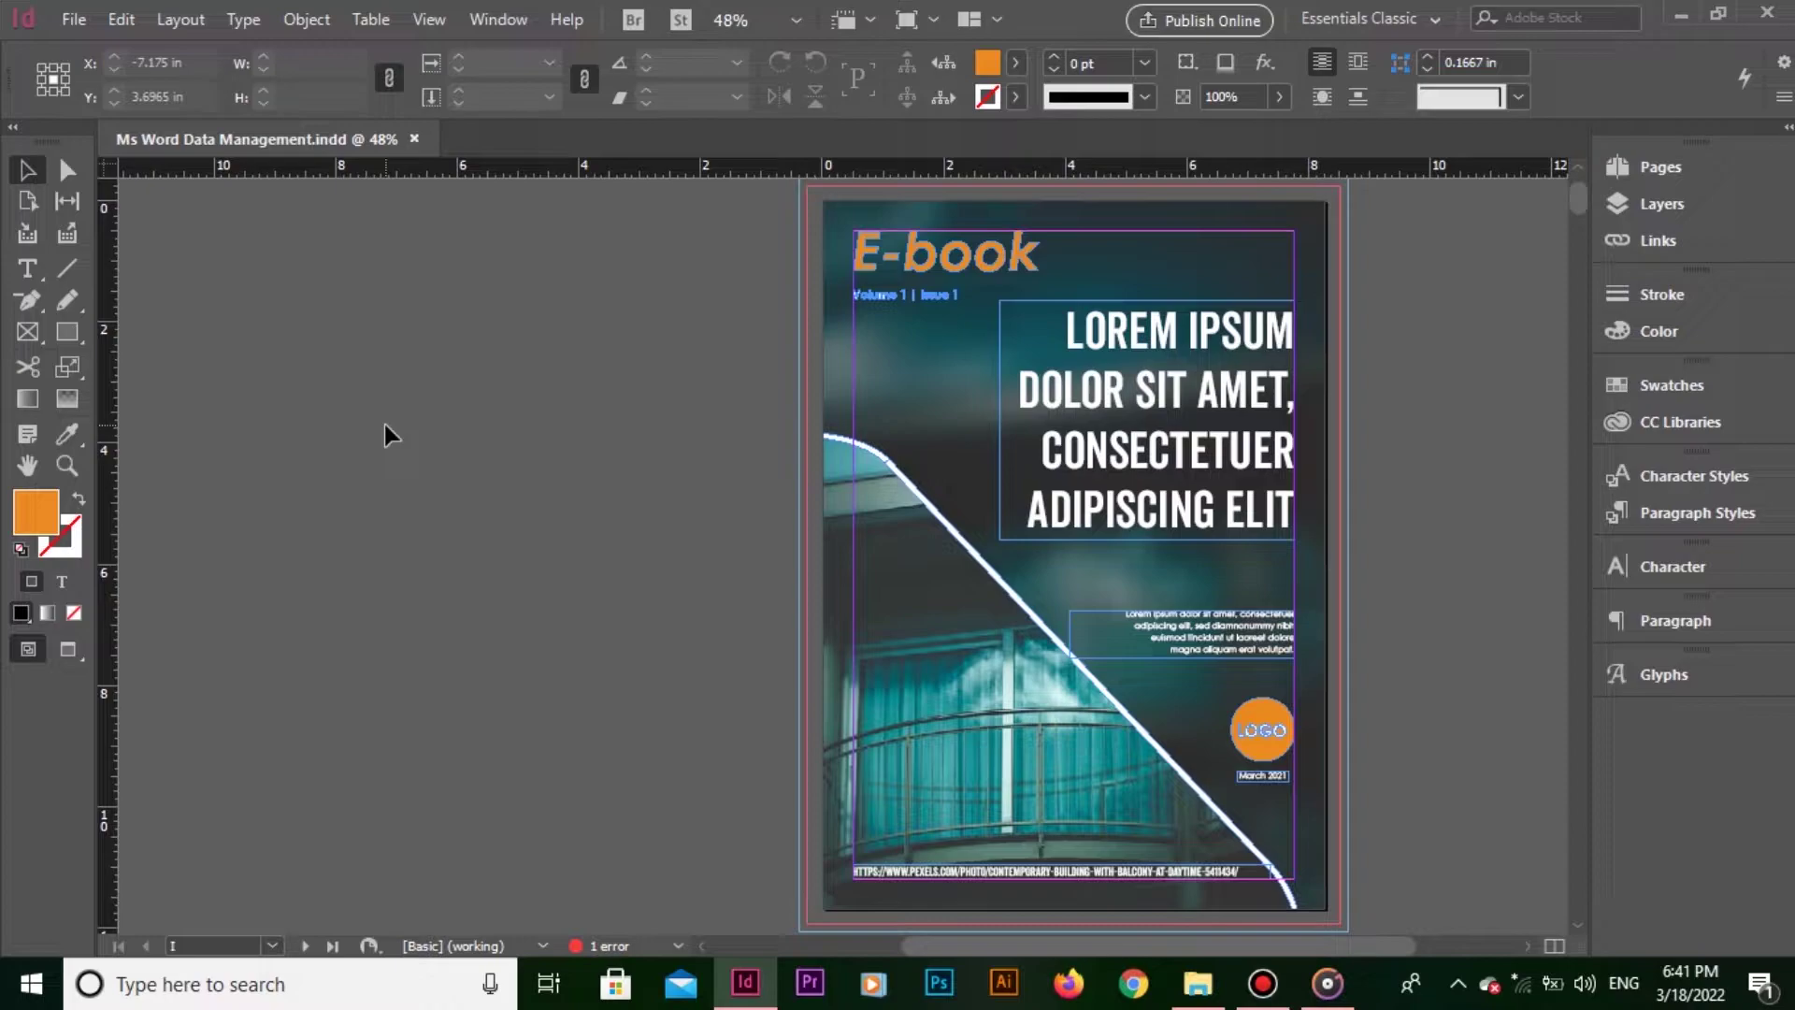
- Start a new document and enter the value 20 in its setup
{"action": "left_click", "coordinate": [74, 19]}
{"action": "left_click", "coordinate": [680, 47]}
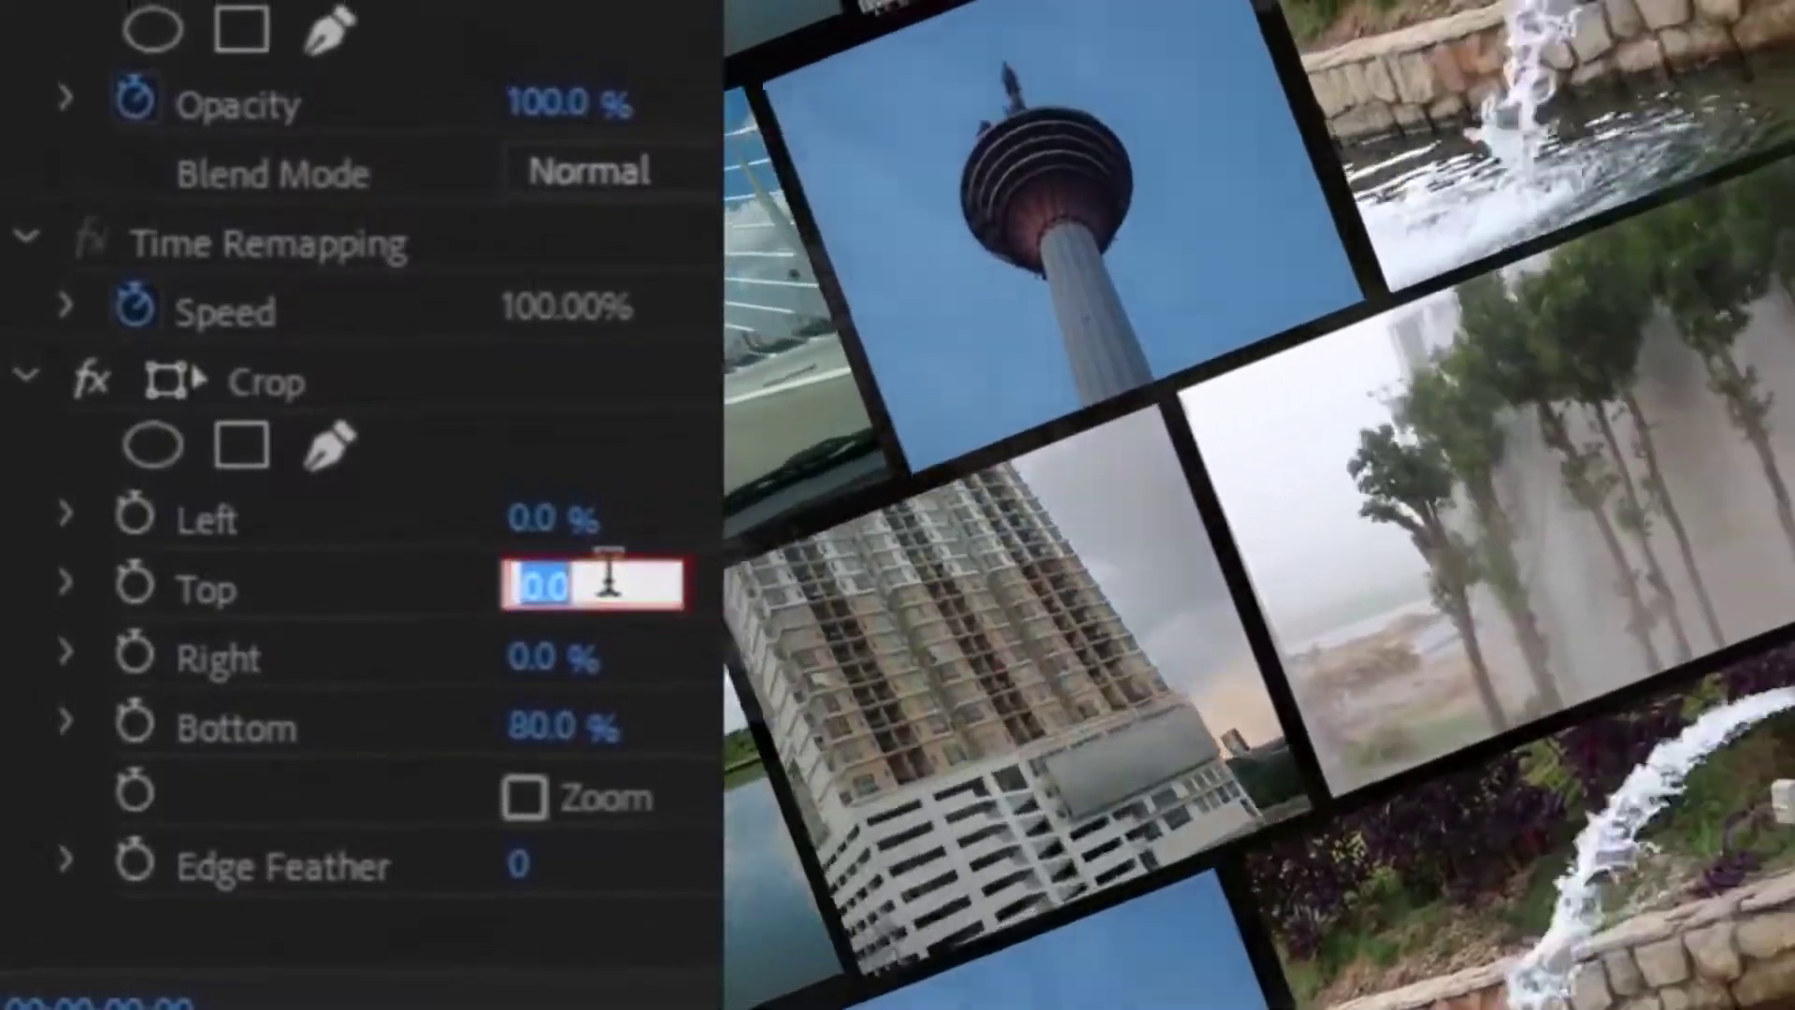
{"action": "type", "text": "20"}
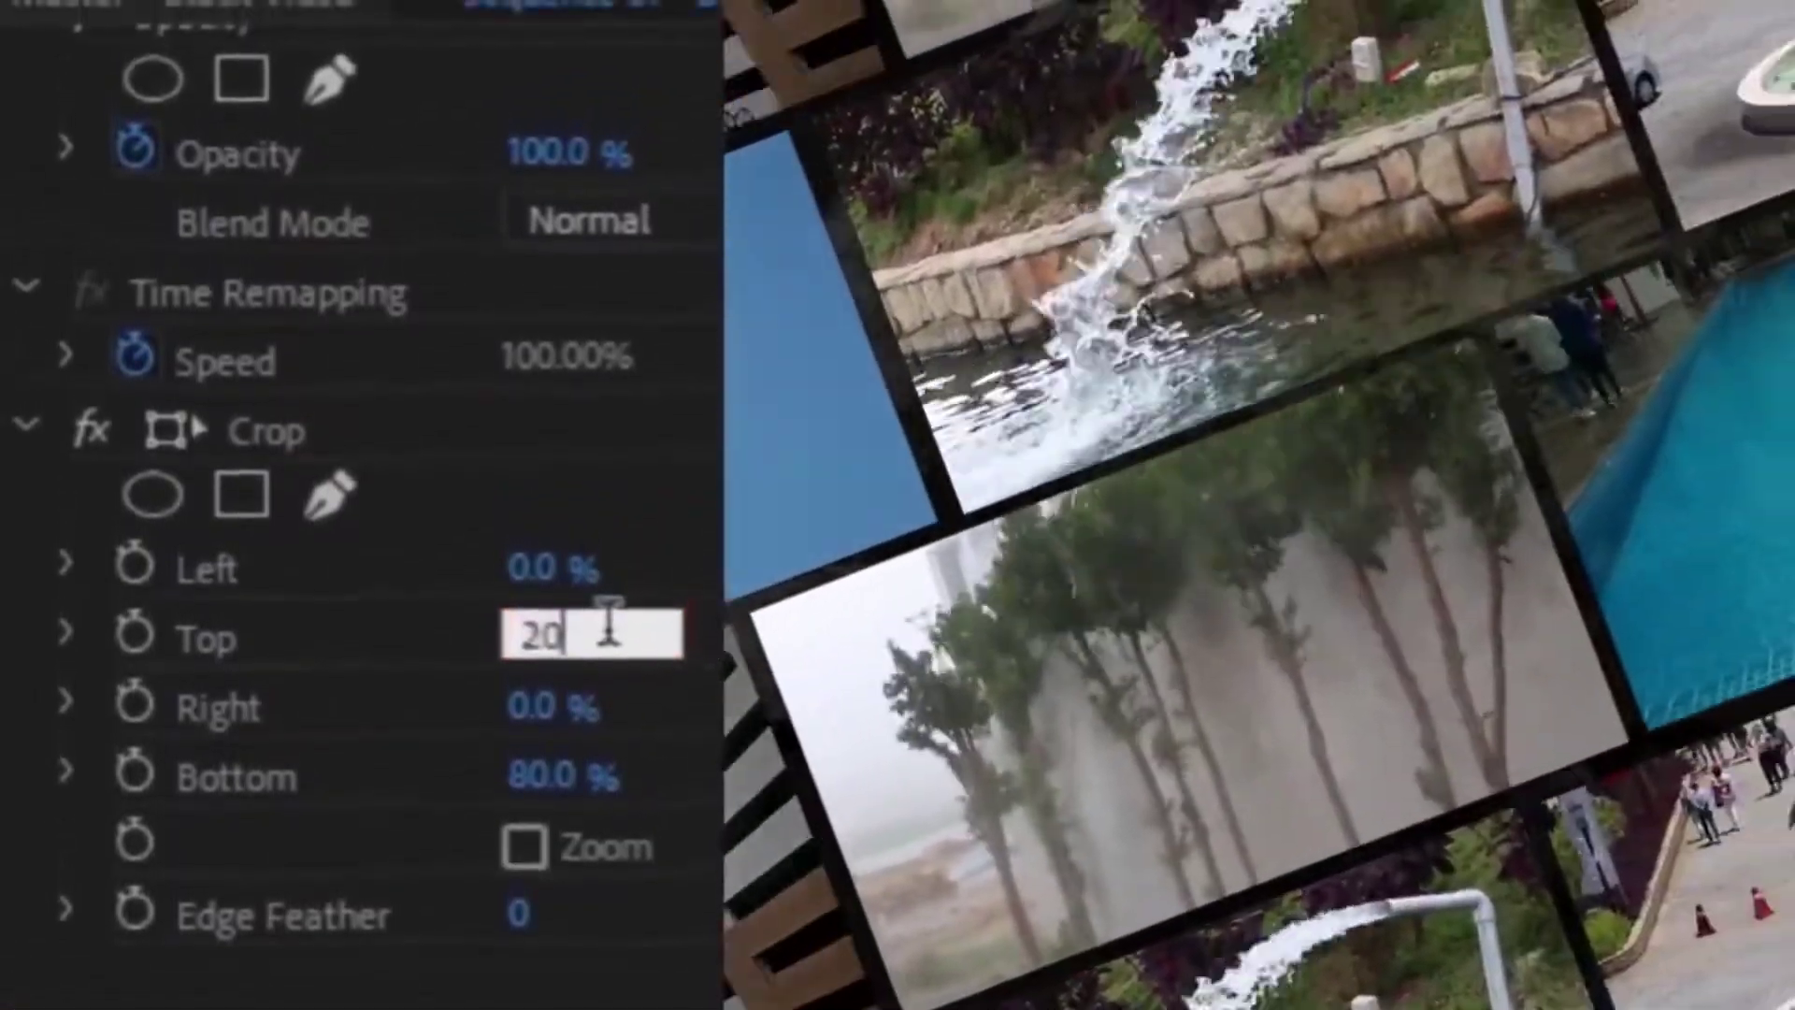
{"action": "key", "text": "Return"}
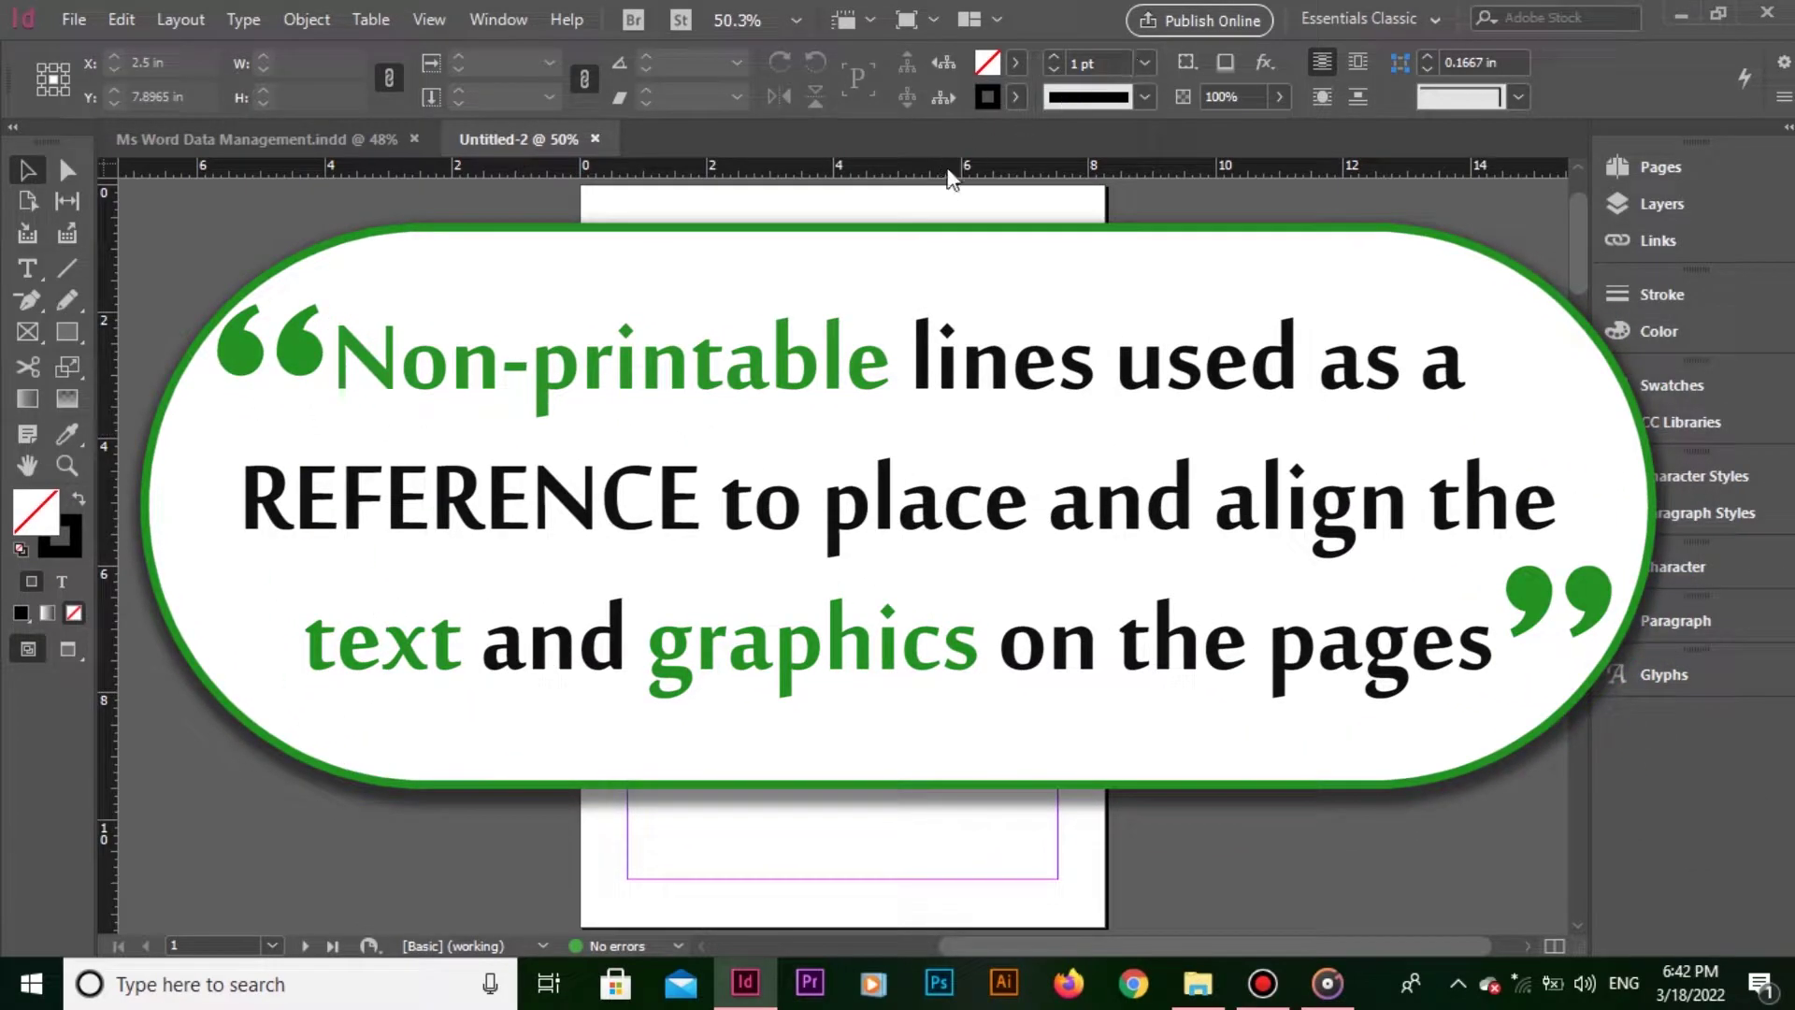
{"action": "left_click_drag", "start_coordinate": [957, 170], "coordinate": [959, 220]}
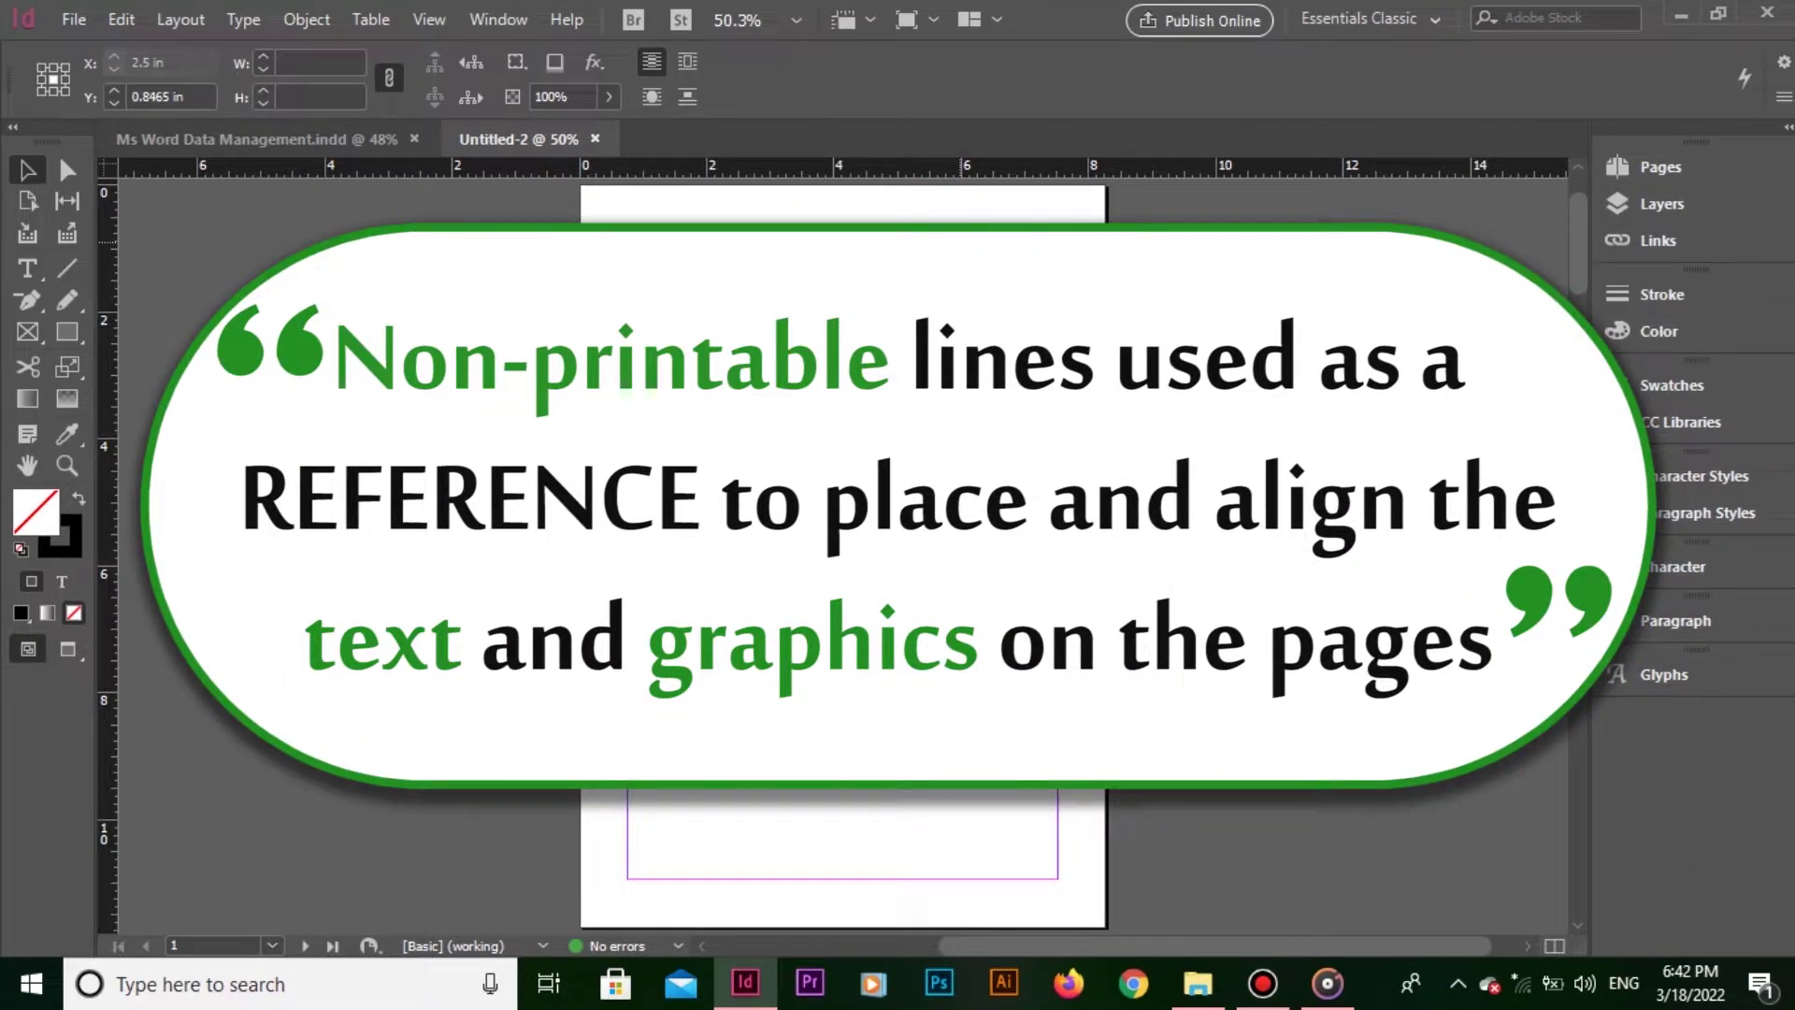
{"action": "left_click", "coordinate": [105, 239]}
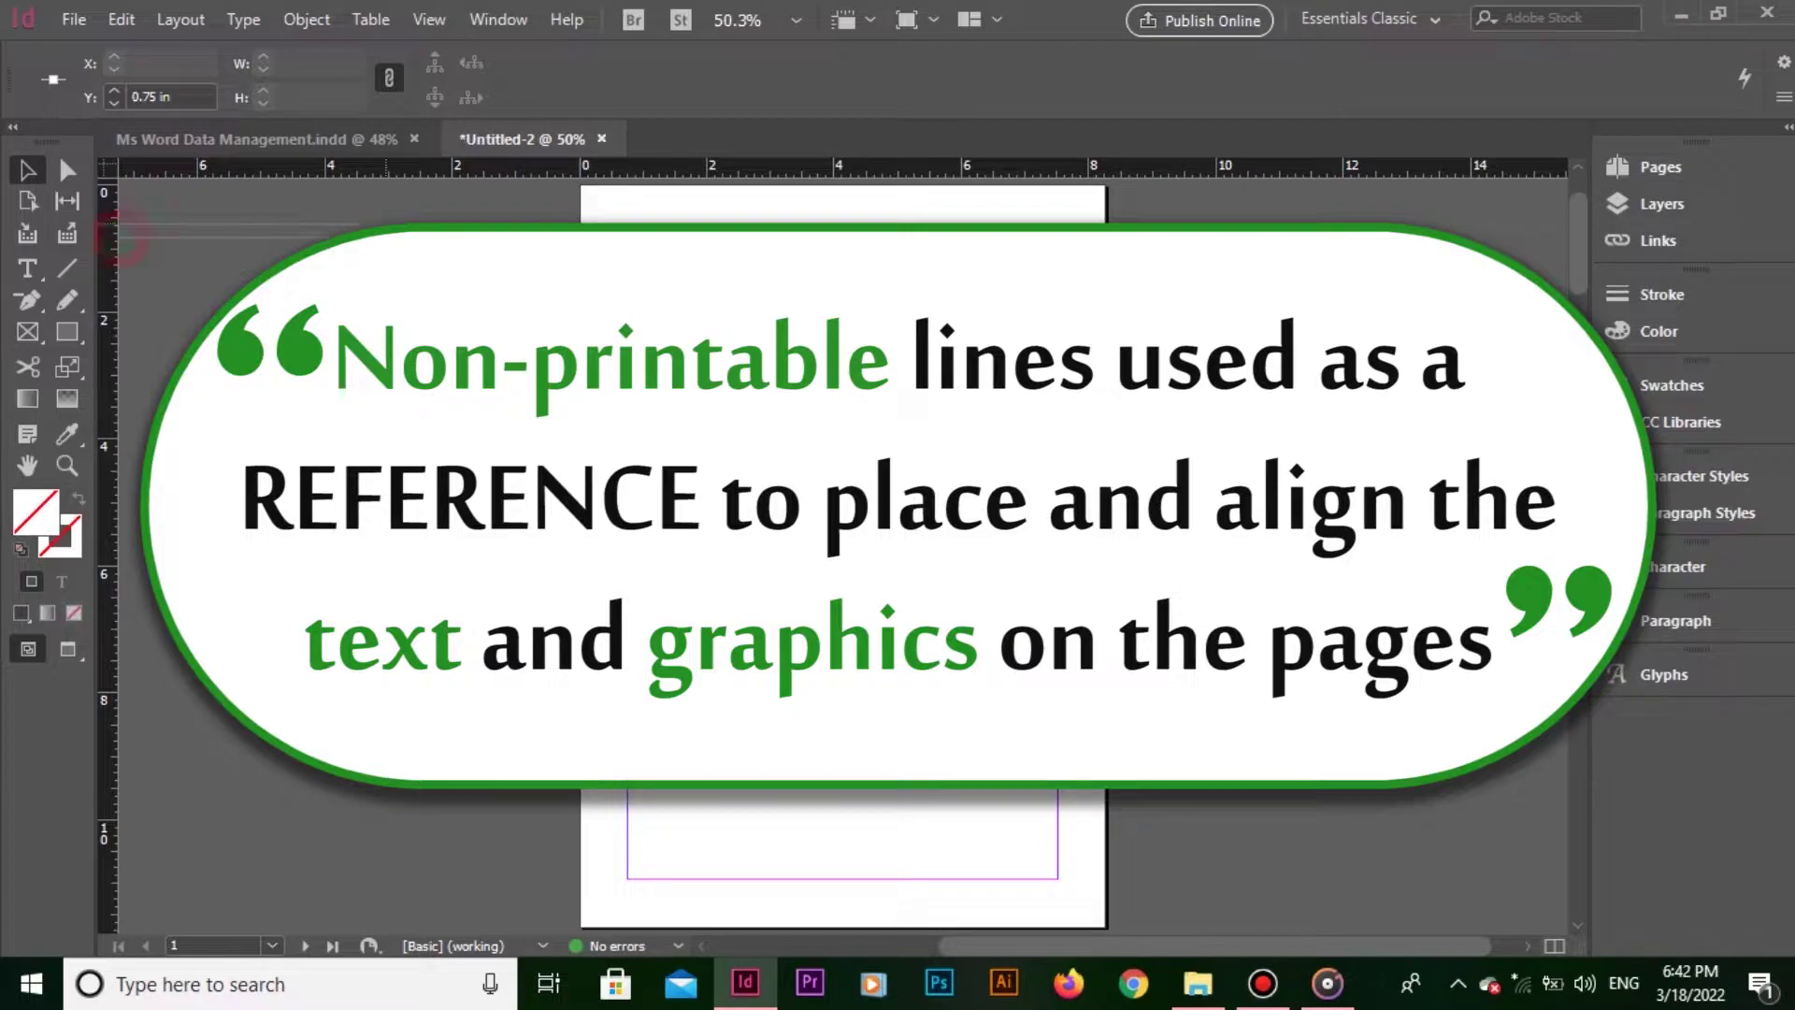
{"action": "left_click_drag", "start_coordinate": [110, 259], "coordinate": [430, 266]}
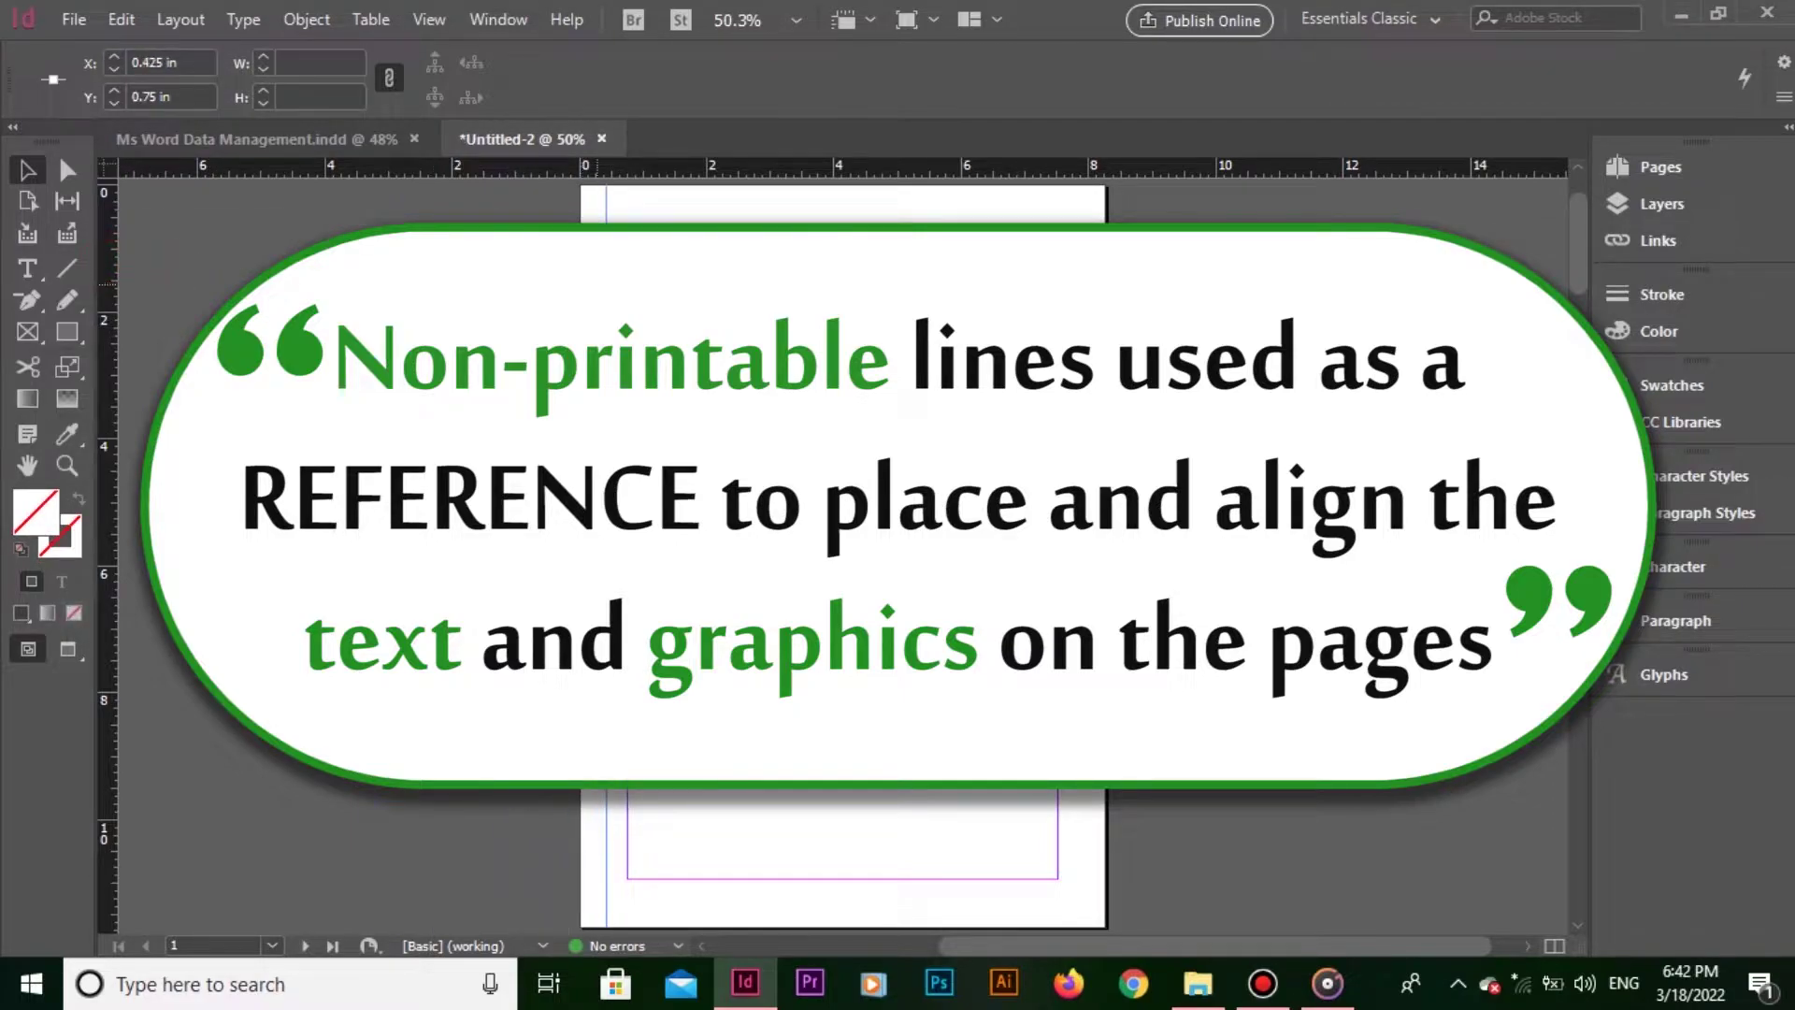
{"action": "left_click", "coordinate": [628, 281]}
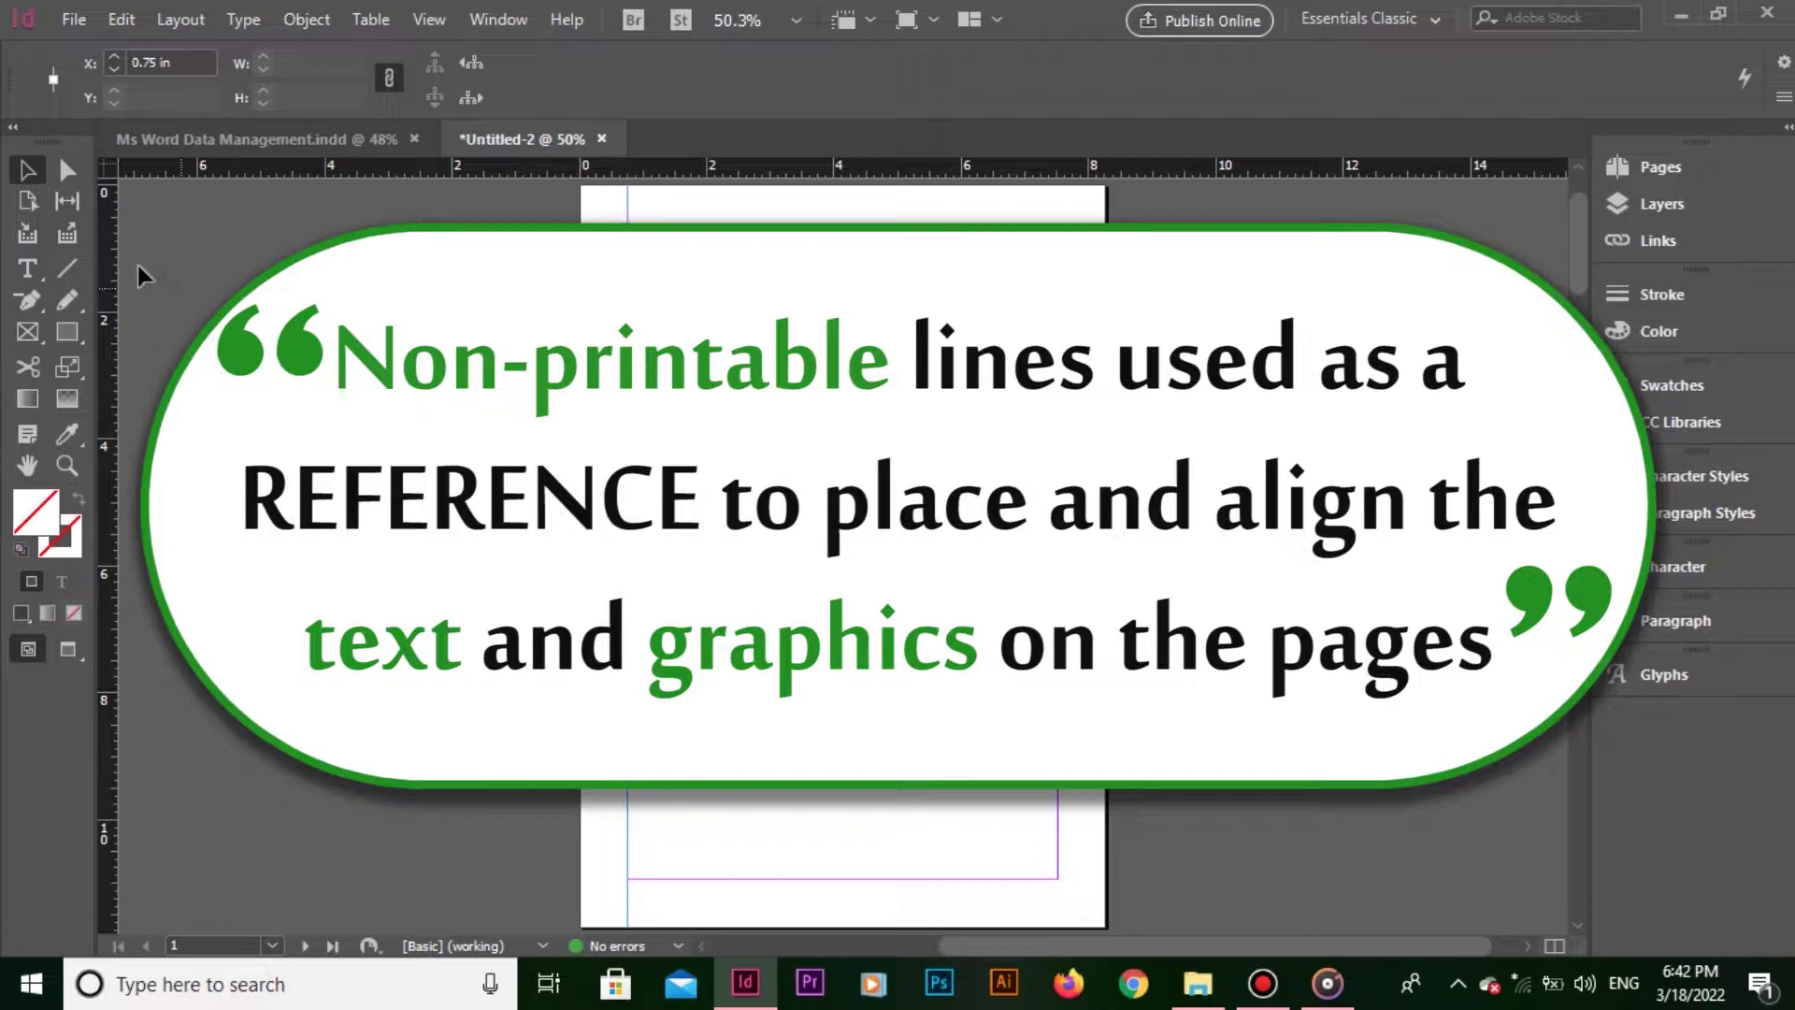
{"action": "left_click_drag", "start_coordinate": [111, 261], "coordinate": [1058, 281]}
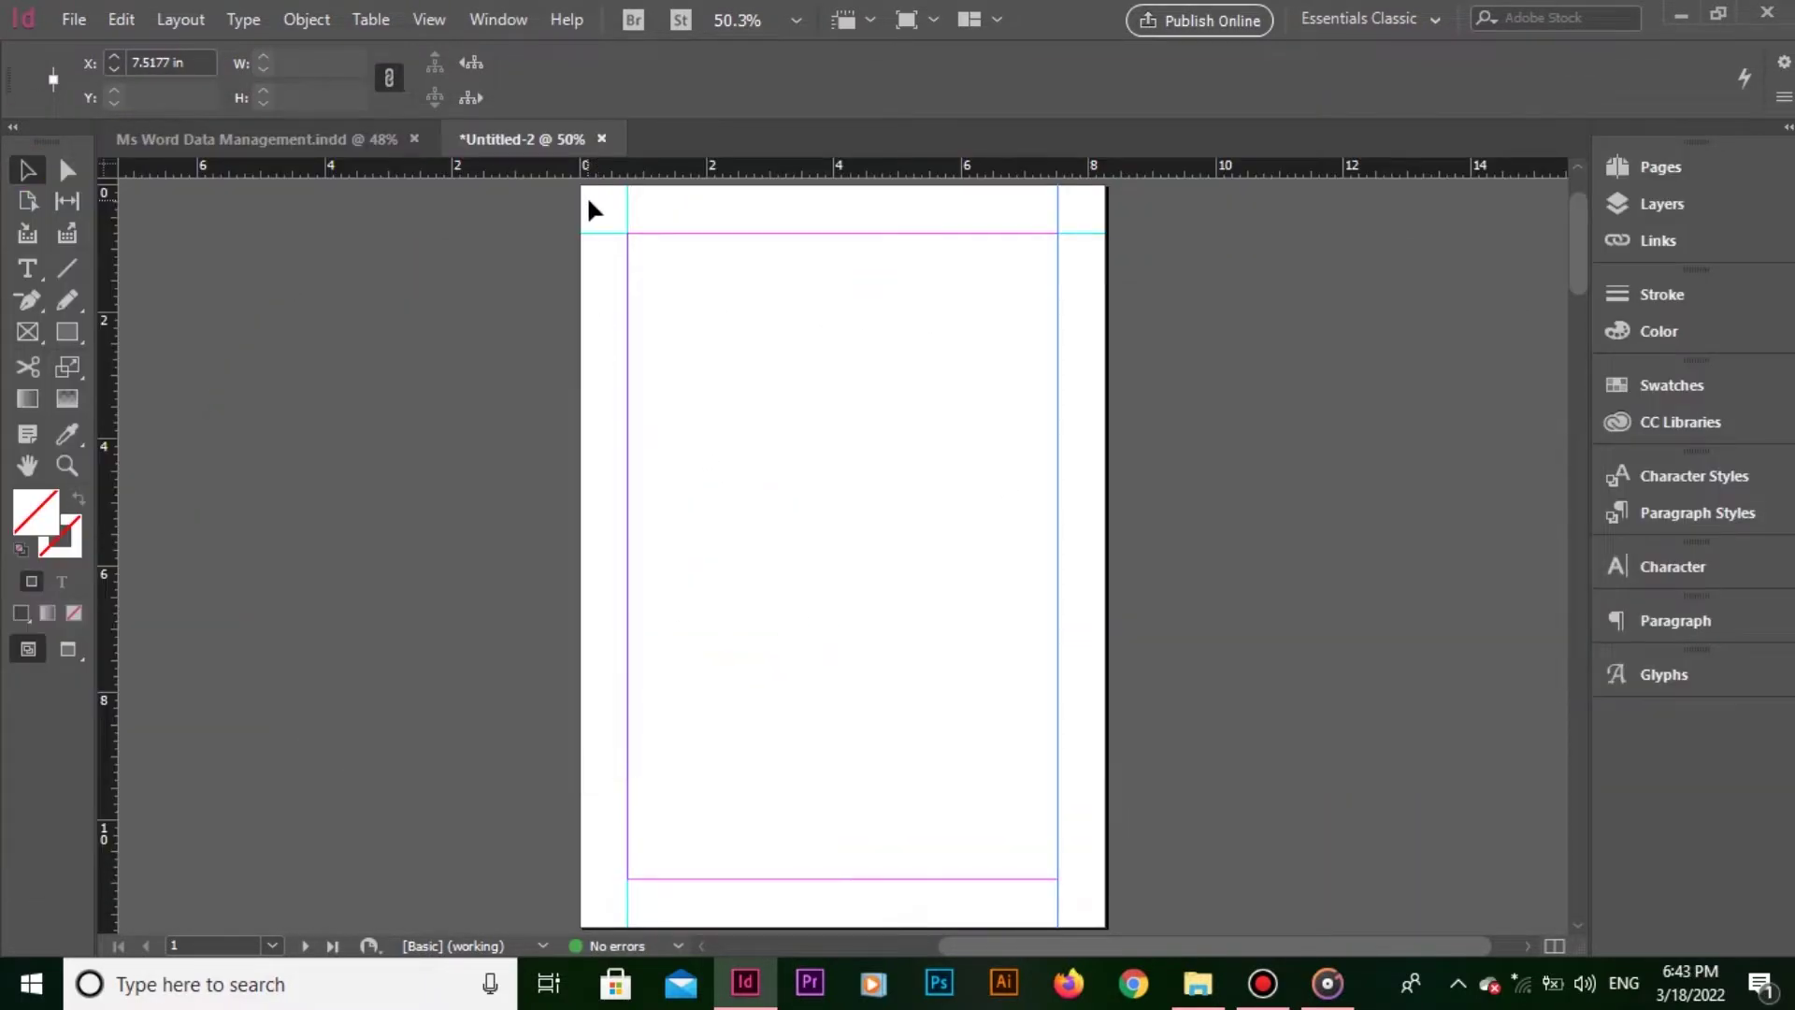
{"action": "left_click", "coordinate": [585, 232]}
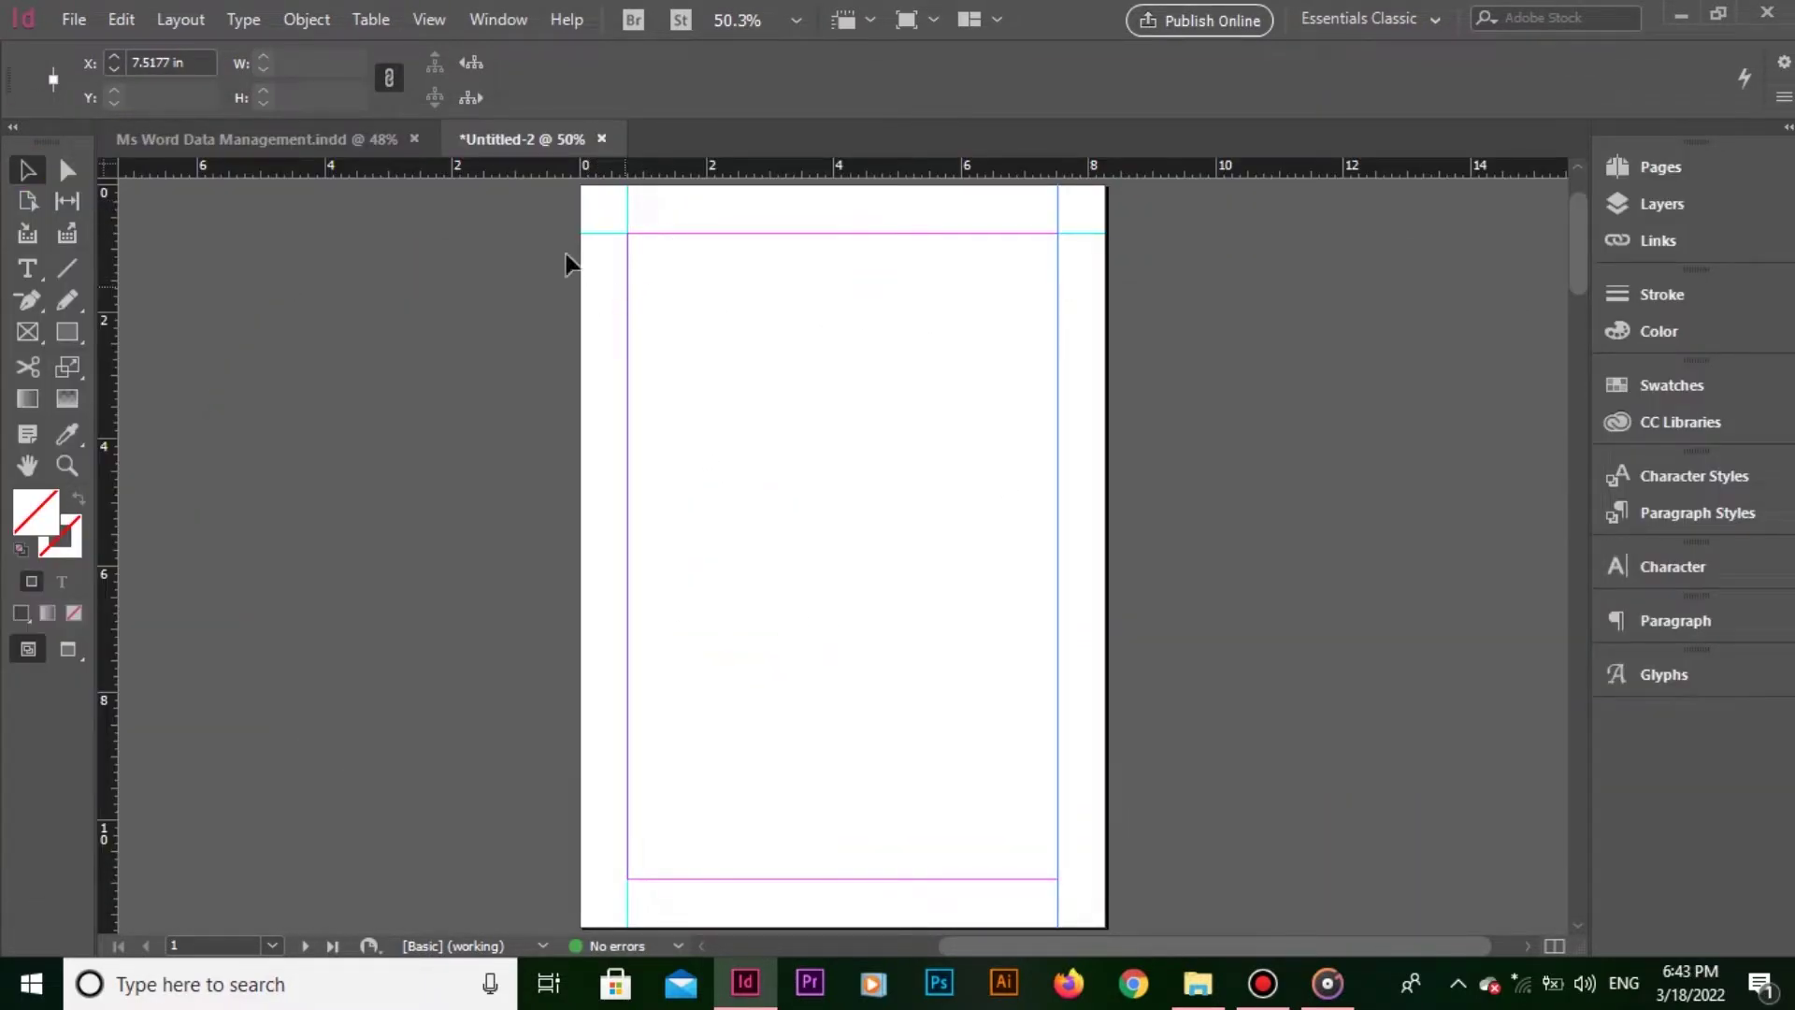
{"action": "left_click", "coordinate": [628, 220]}
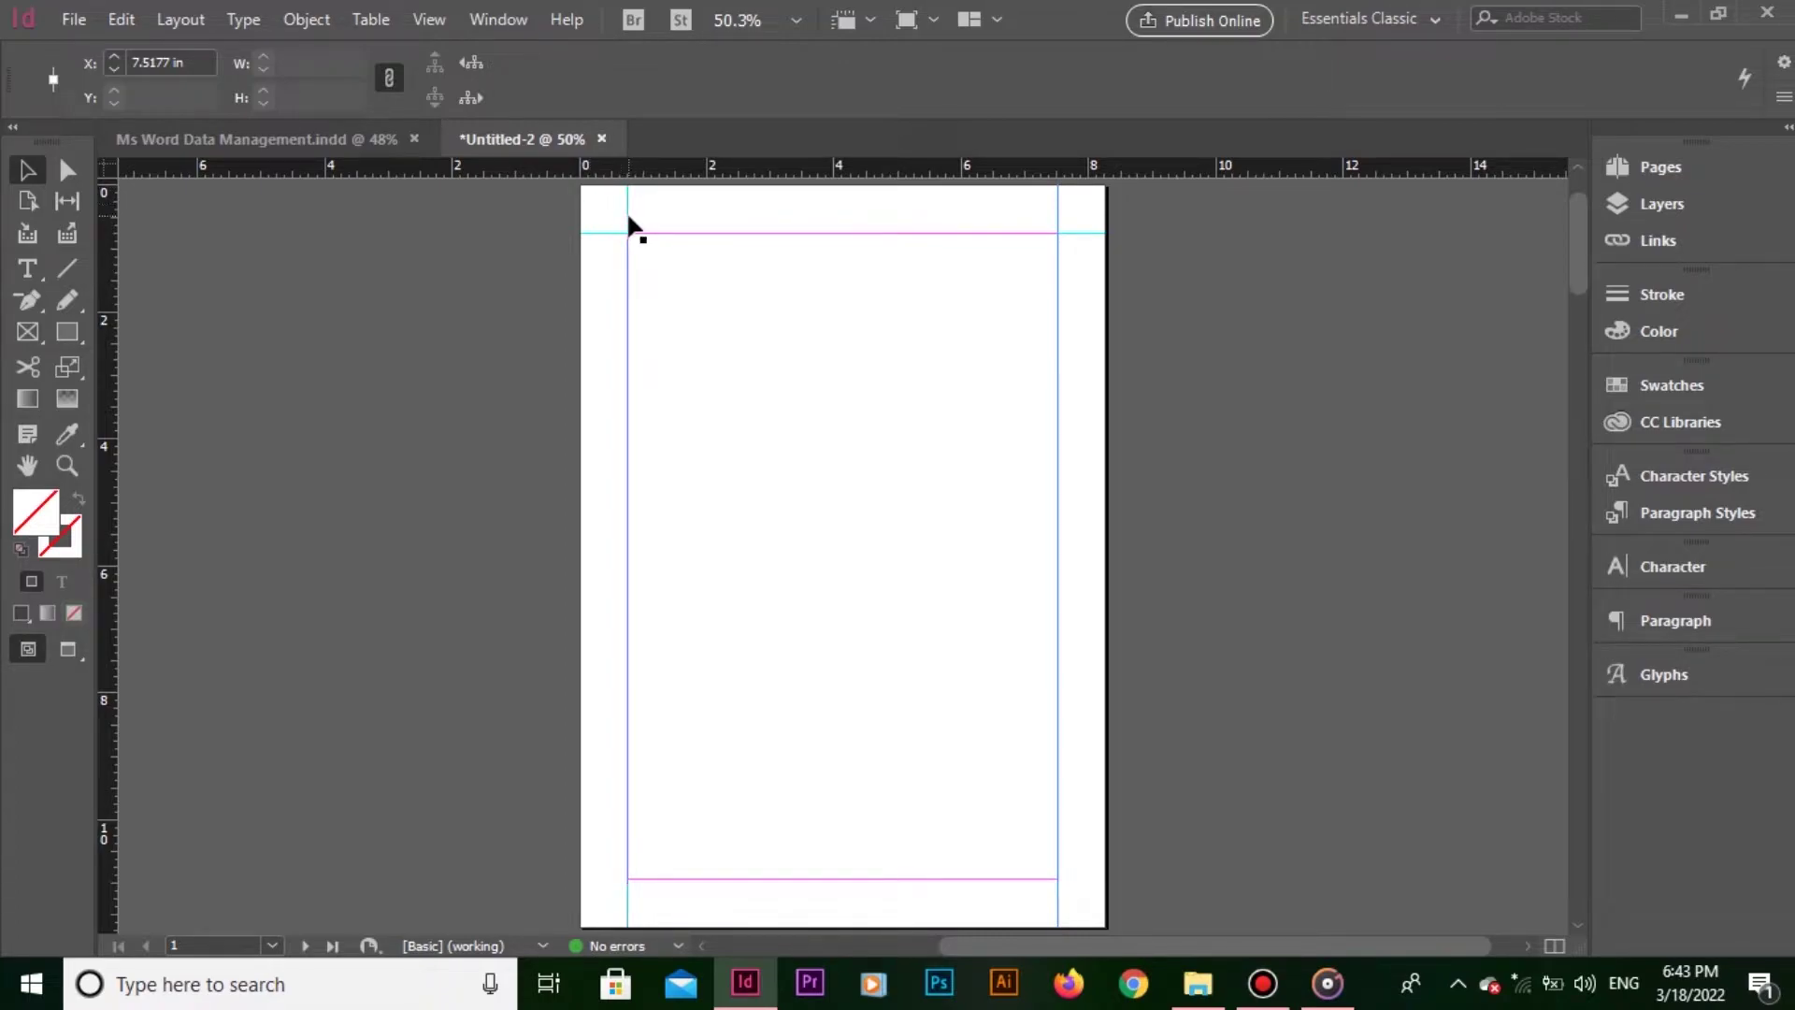
{"action": "scroll", "coordinate": [626, 225], "scroll_direction": "up", "scroll_amount": 5}
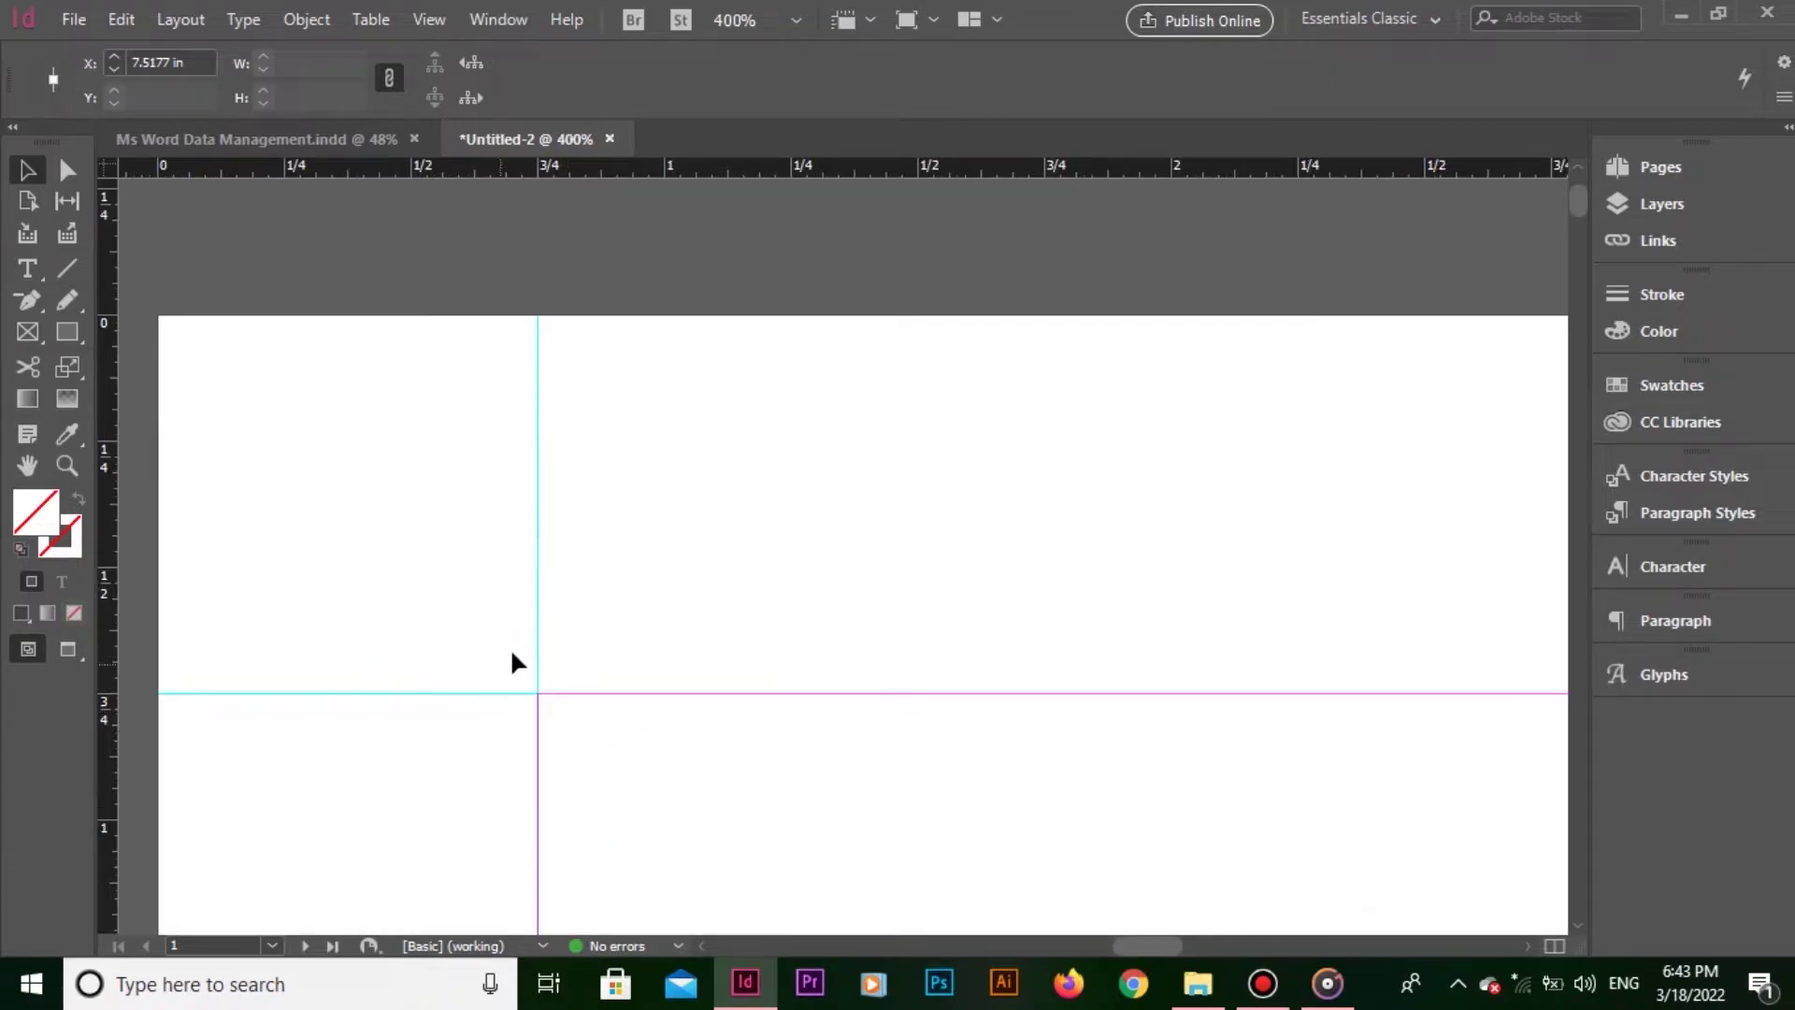
{"action": "key", "text": "ctrl+minus"}
{"action": "key", "text": "ctrl+minus"}
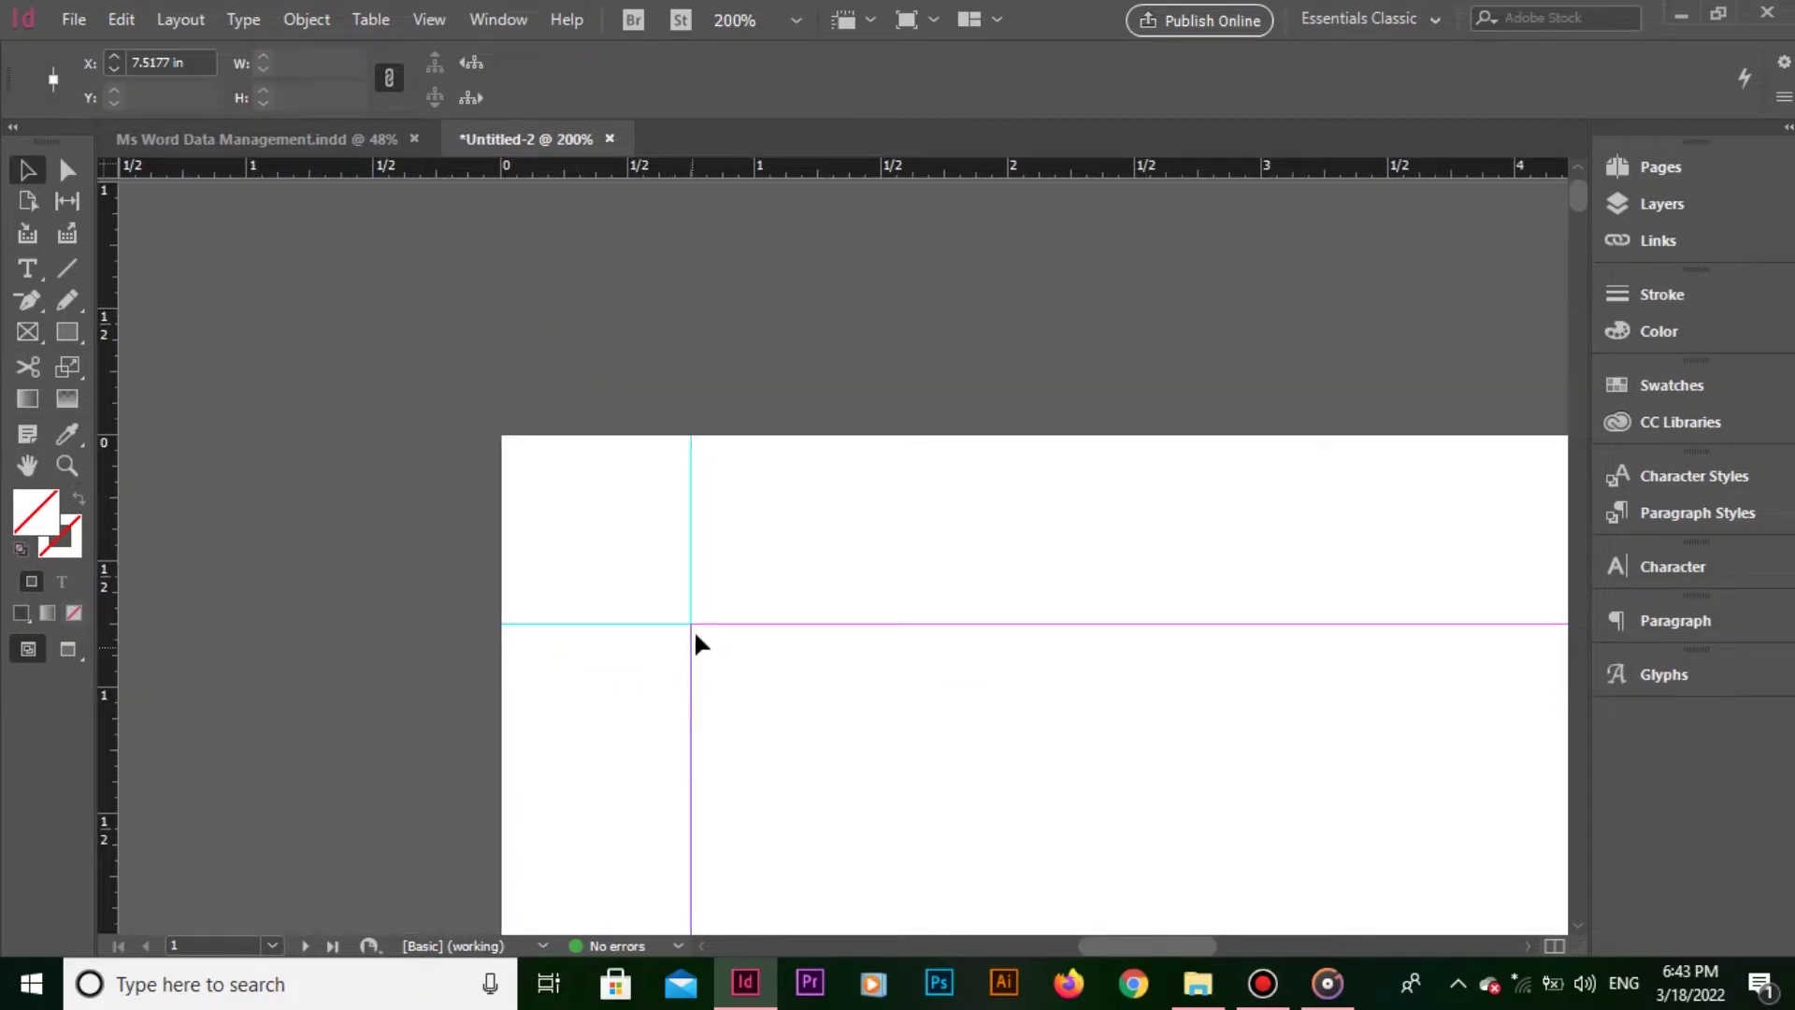
{"action": "mouse_move", "coordinate": [1332, 753]}
{"action": "left_mouse_down"}
{"action": "mouse_move", "coordinate": [1209, 757]}
{"action": "mouse_move", "coordinate": [1166, 585]}
{"action": "left_mouse_up"}
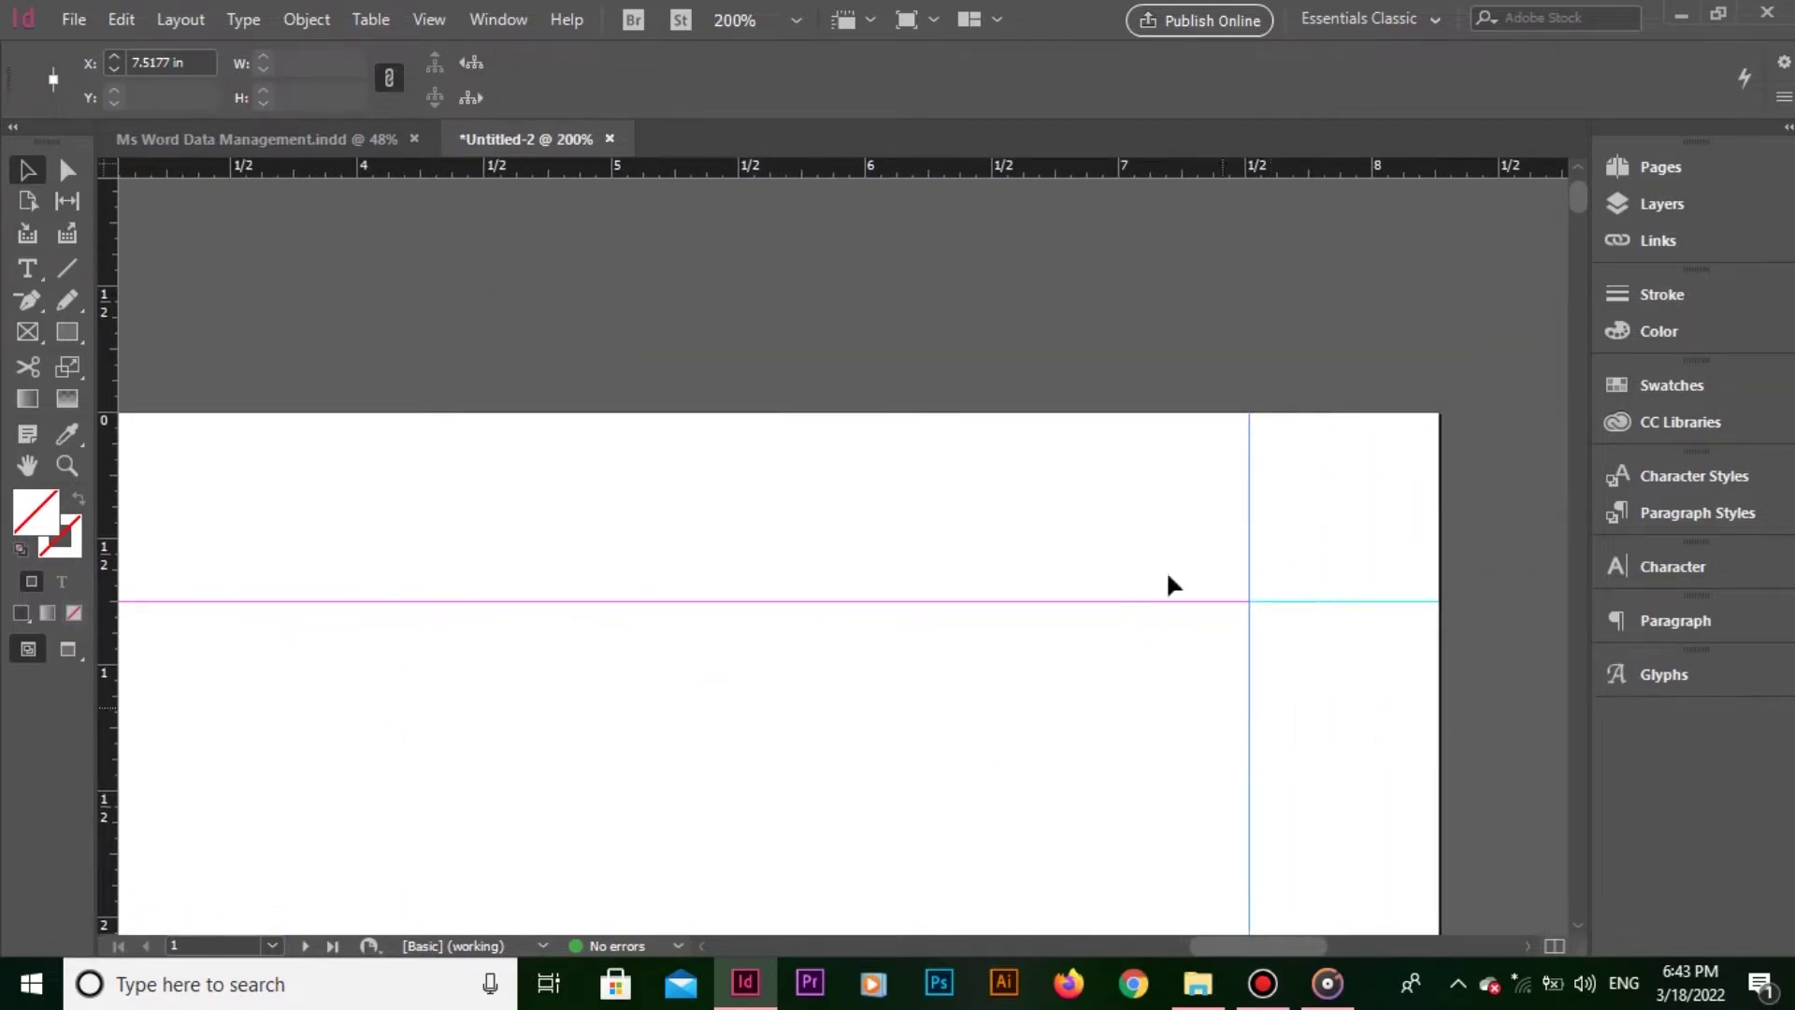
{"action": "left_click_drag", "start_coordinate": [1394, 845], "coordinate": [1394, 245]}
{"action": "mouse_move", "coordinate": [1315, 675]}
{"action": "left_mouse_down"}
{"action": "mouse_move", "coordinate": [1349, 574]}
{"action": "mouse_move", "coordinate": [1174, 467]}
{"action": "left_mouse_up"}
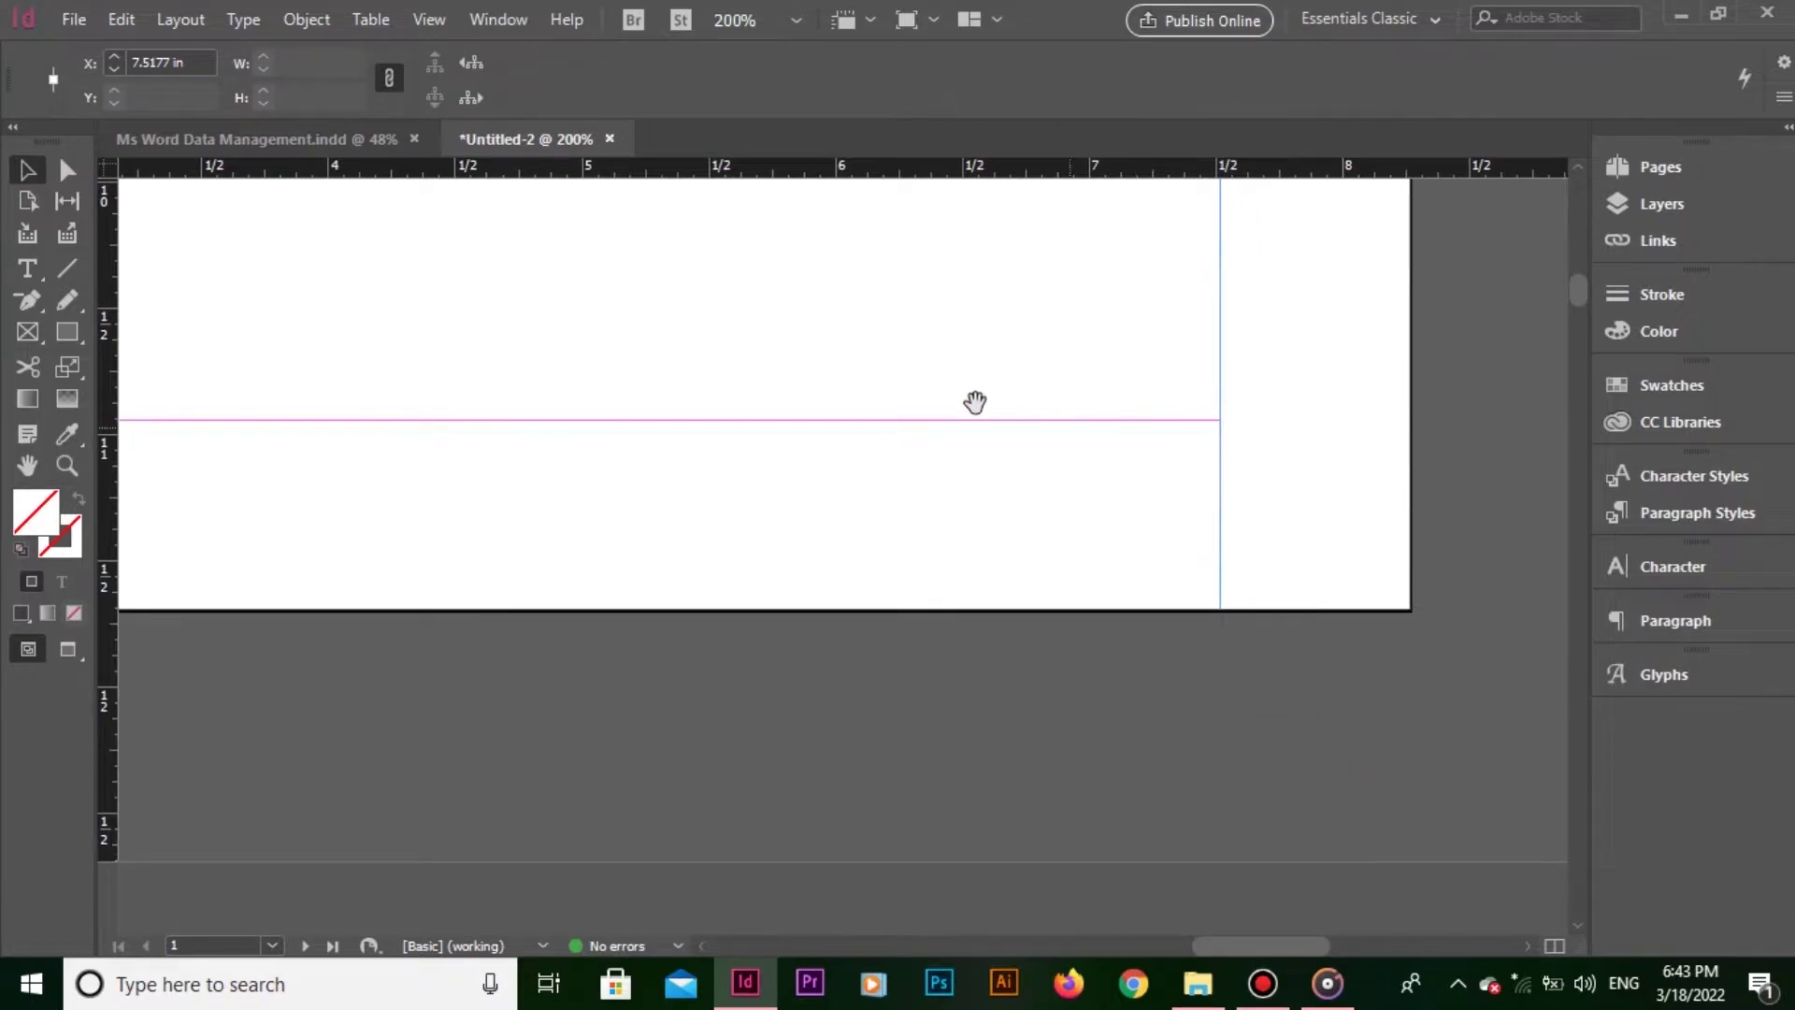
{"action": "left_click_drag", "start_coordinate": [975, 402], "coordinate": [1150, 445]}
{"action": "key", "text": "ctrl+0"}
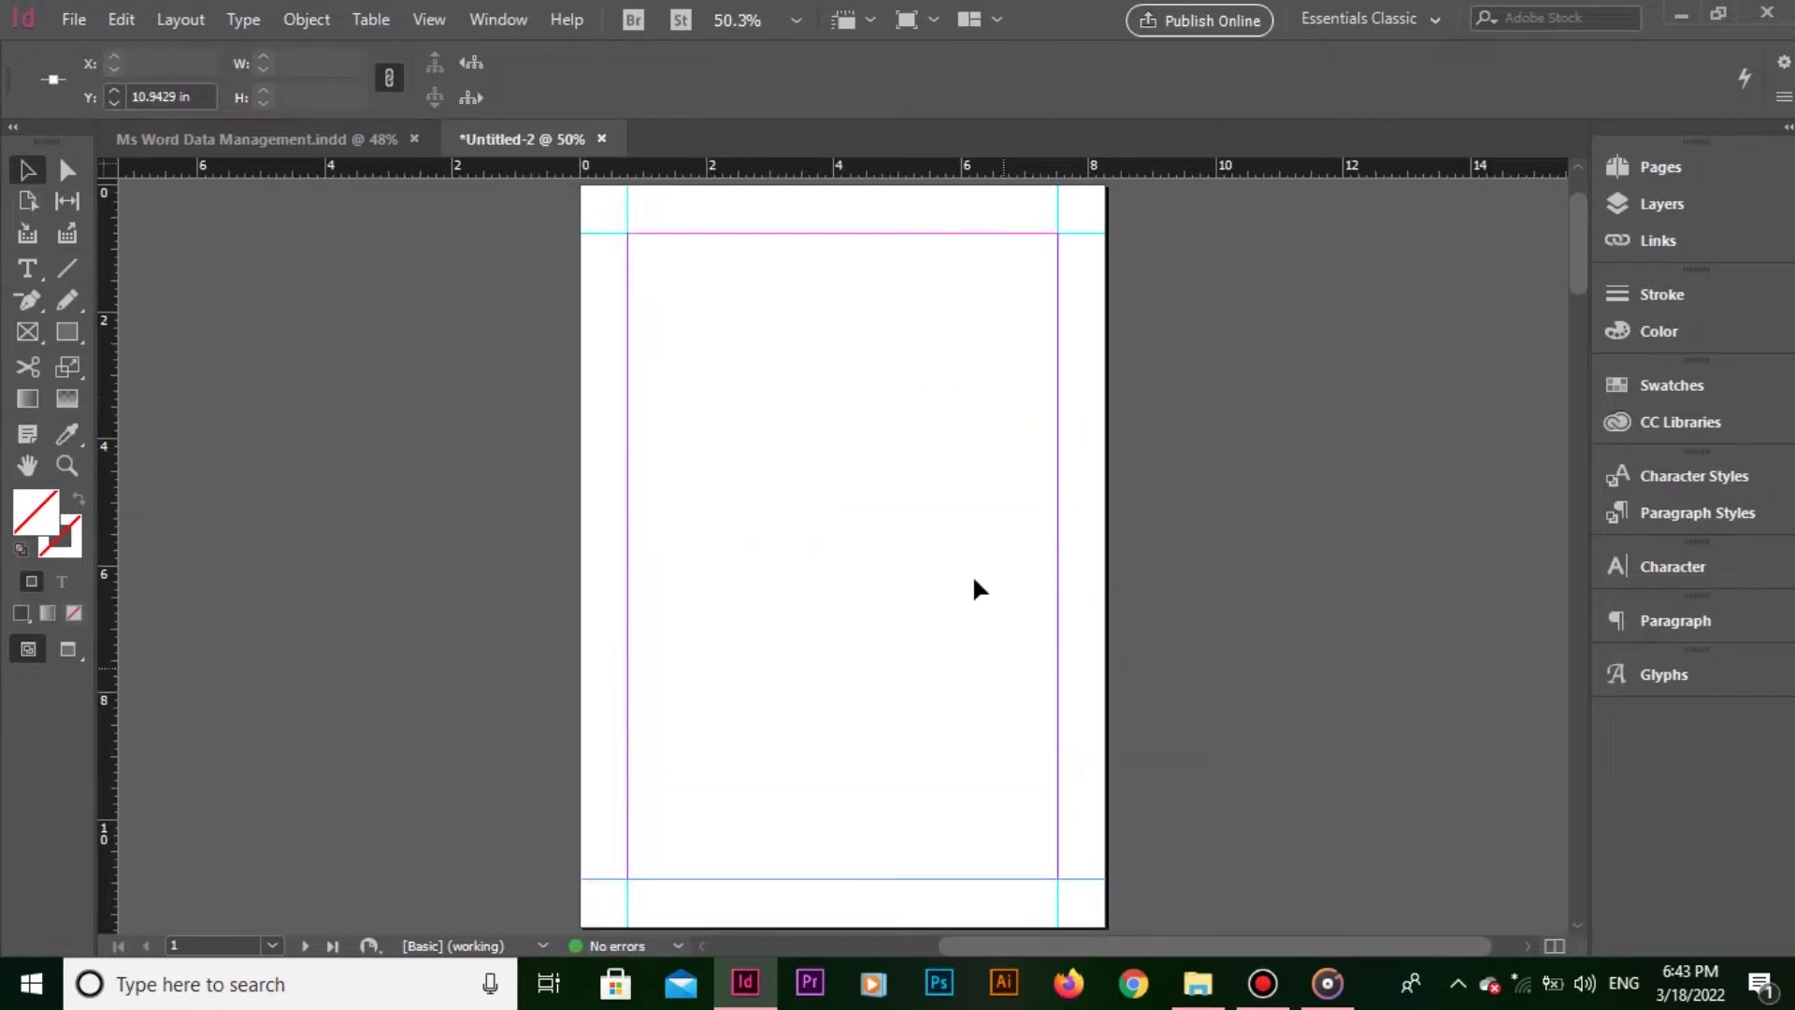
{"action": "left_click_drag", "start_coordinate": [587, 204], "coordinate": [1131, 850]}
{"action": "key", "text": "Delete"}
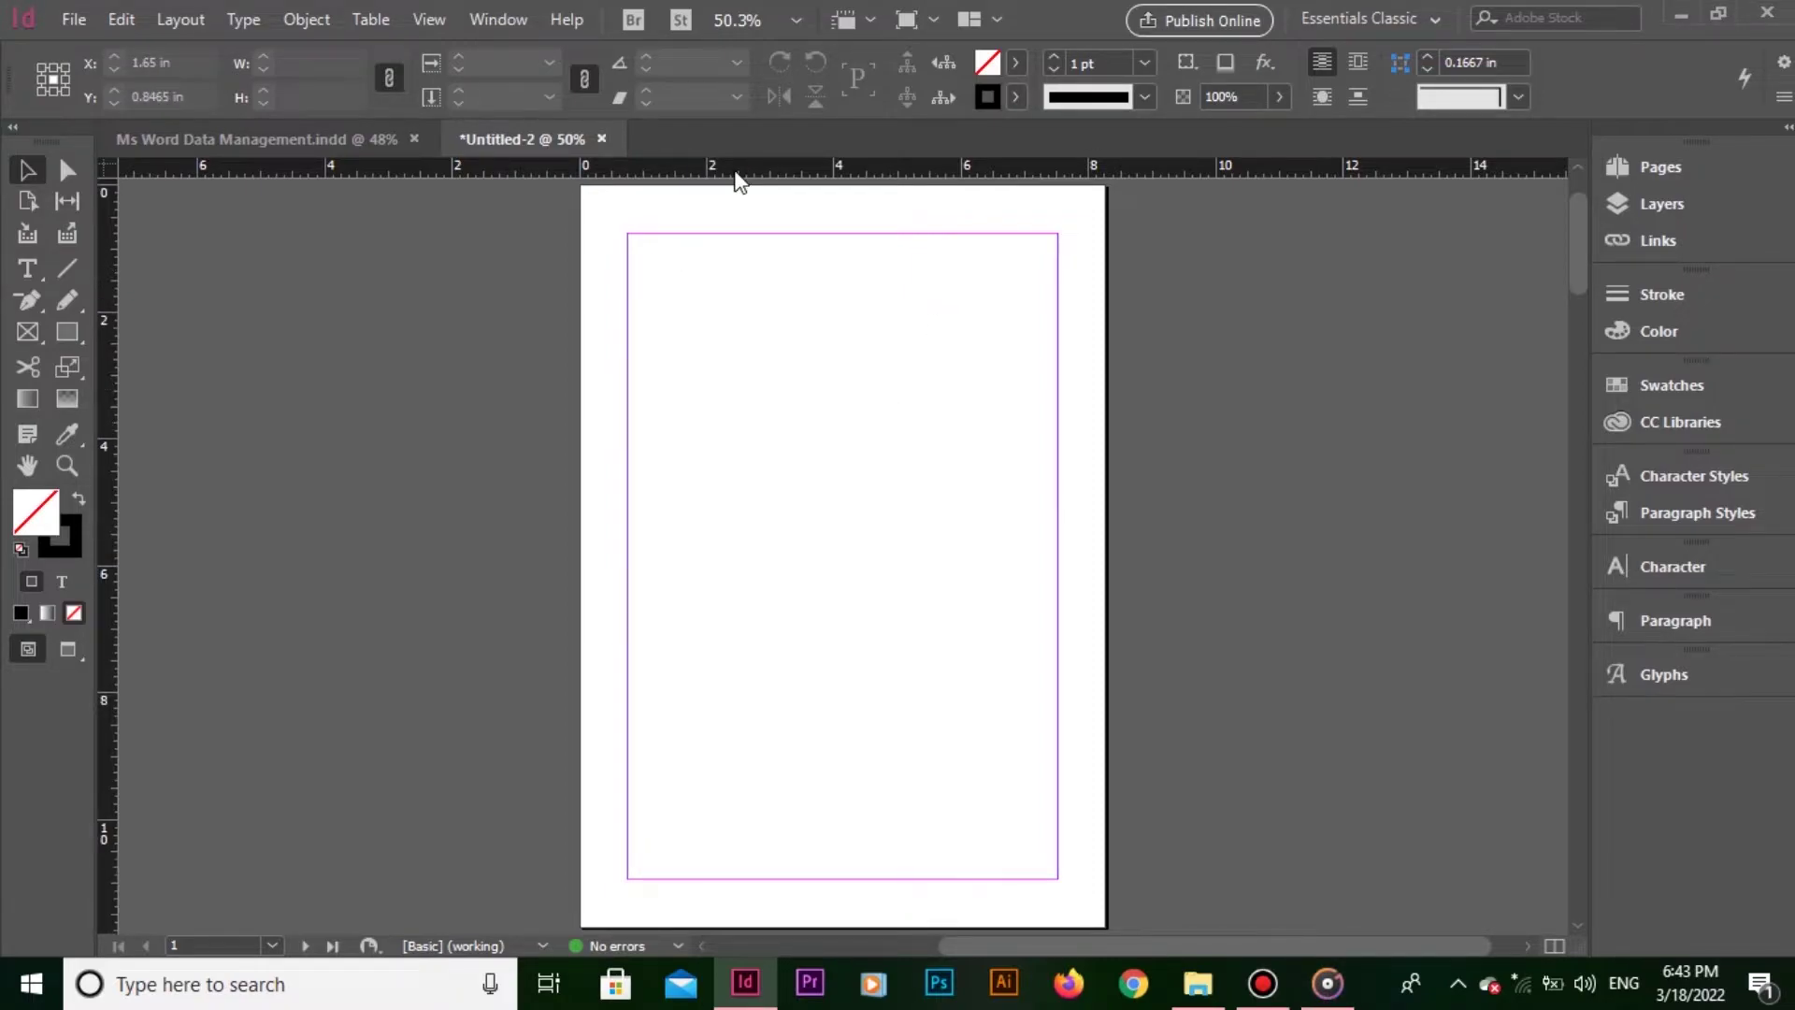
- Drag horizontal and vertical guides to 0.75 in from the top and left edges, then deselect
{"action": "left_click_drag", "start_coordinate": [734, 169], "coordinate": [754, 233]}
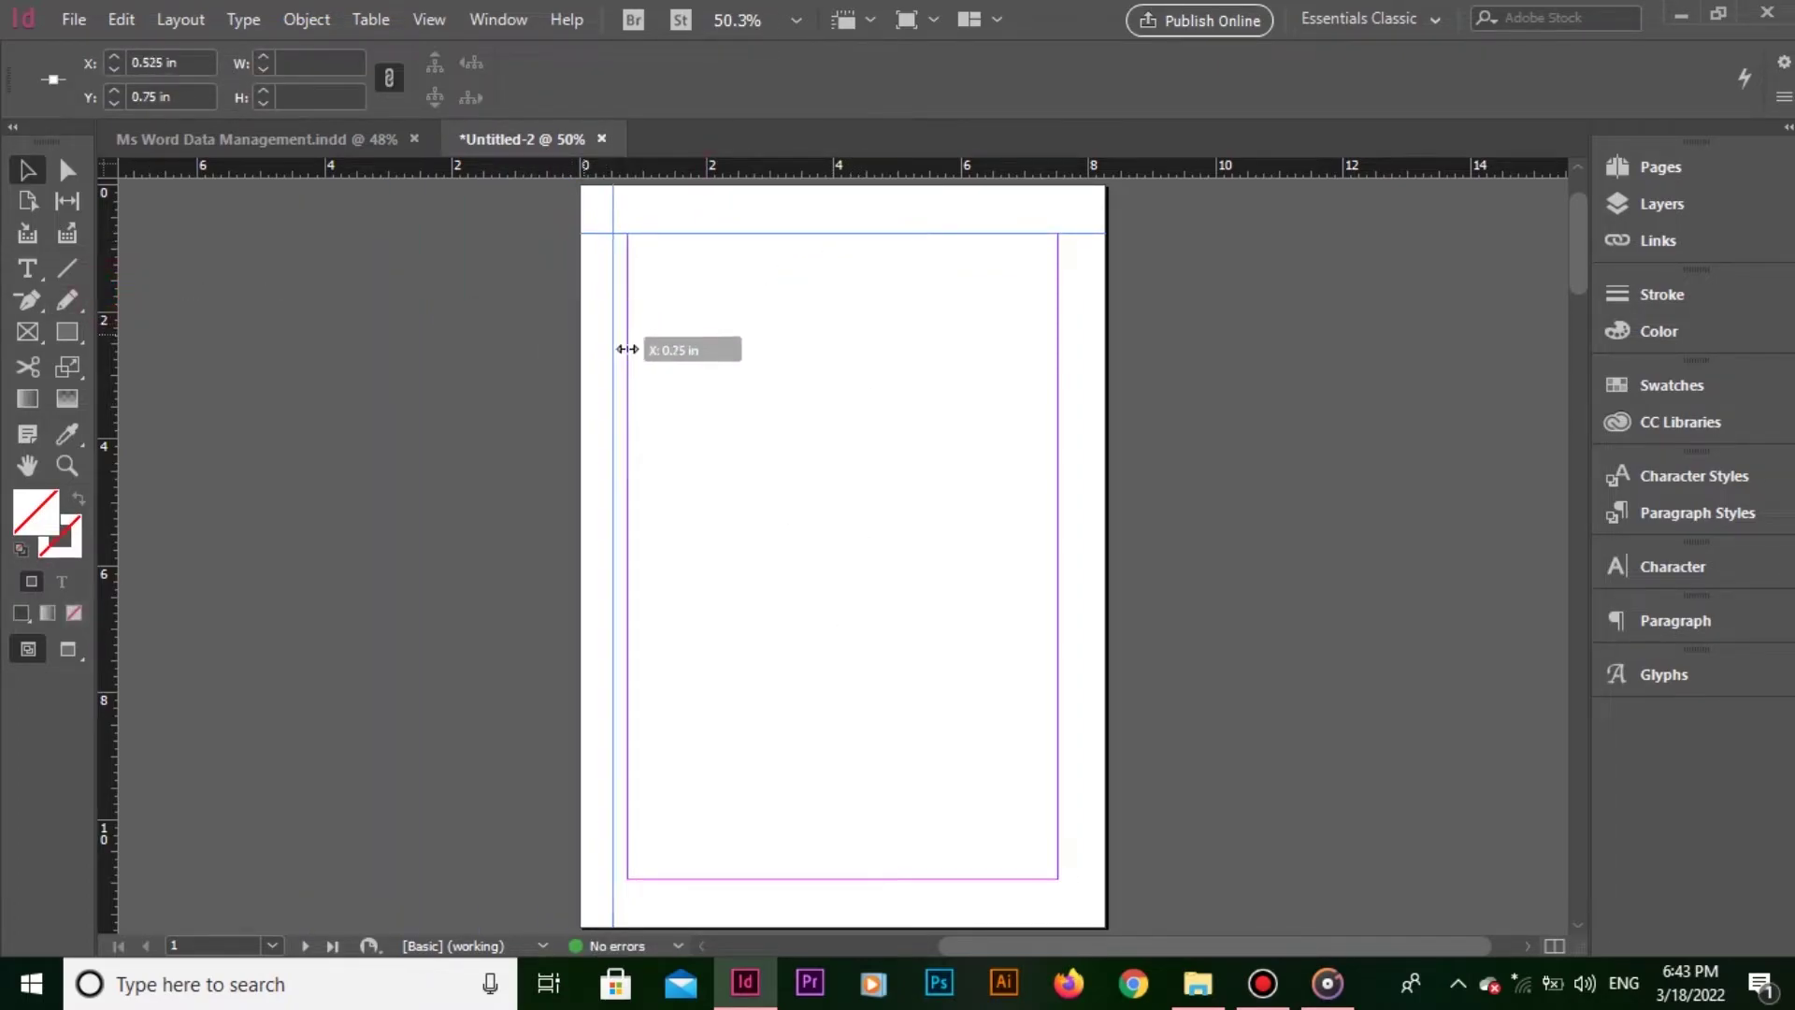
{"action": "left_click_drag", "start_coordinate": [301, 295], "coordinate": [627, 354]}
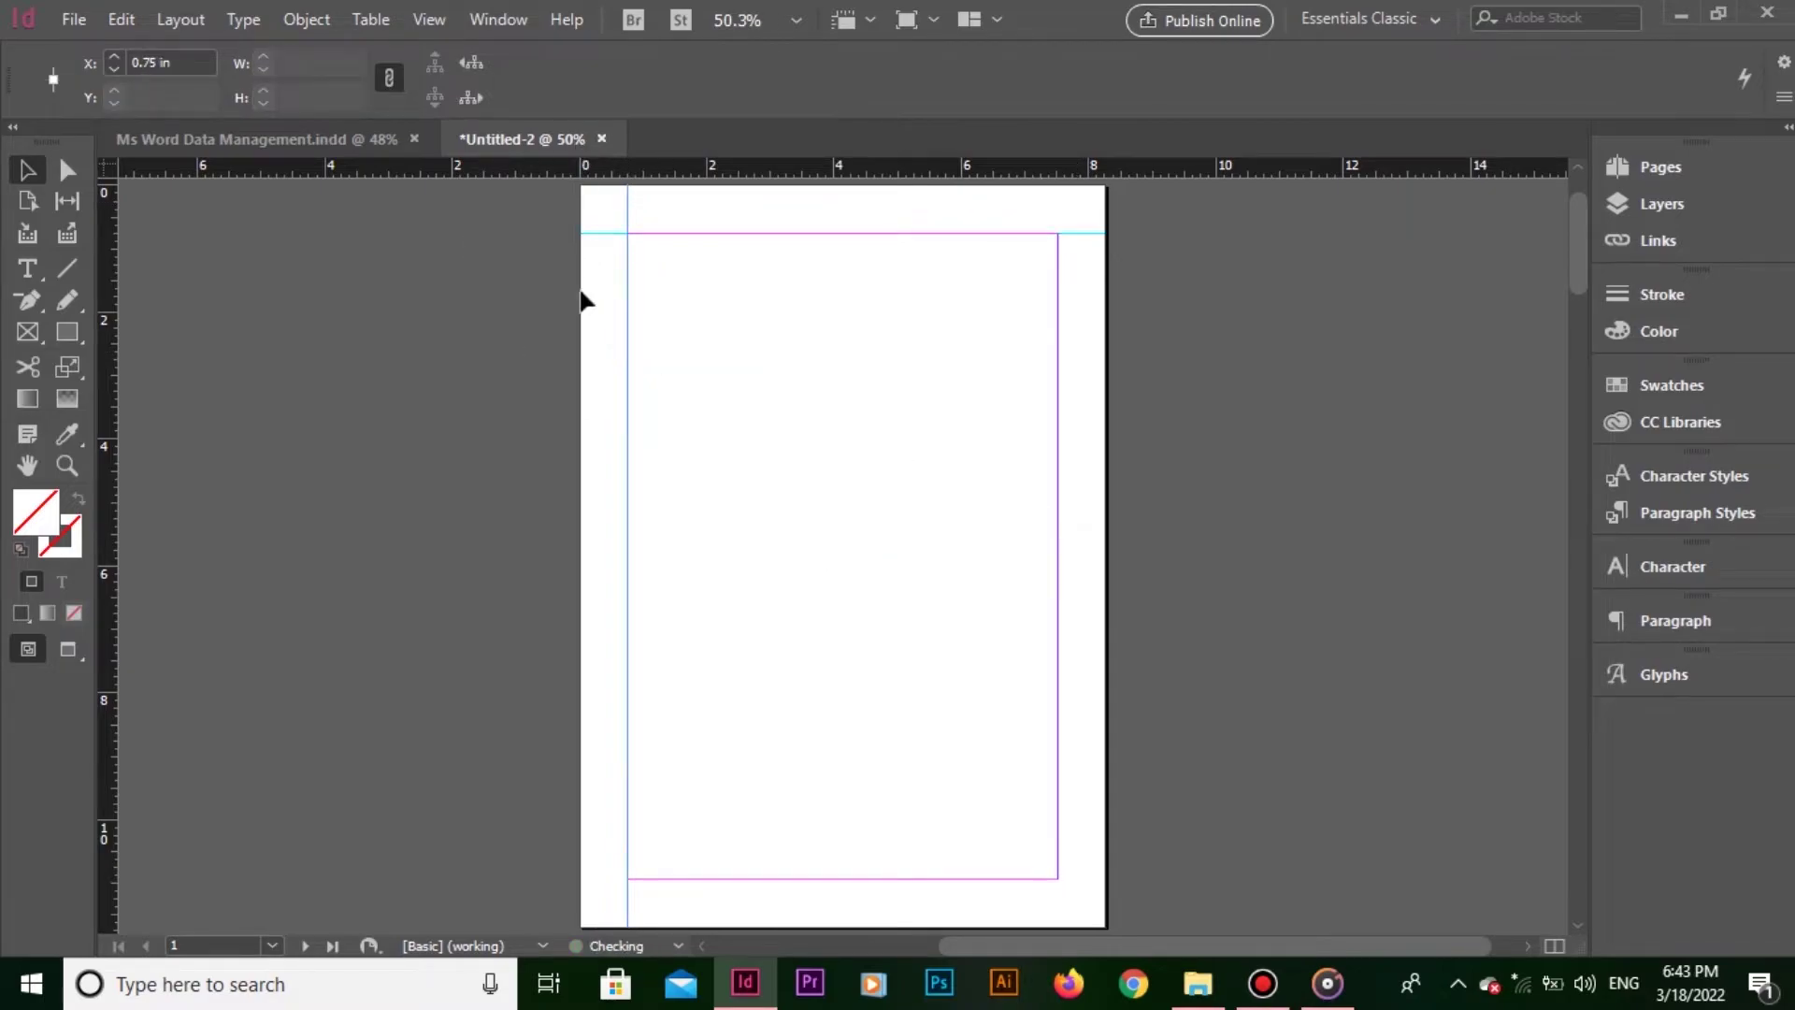
{"action": "left_click", "coordinate": [600, 206]}
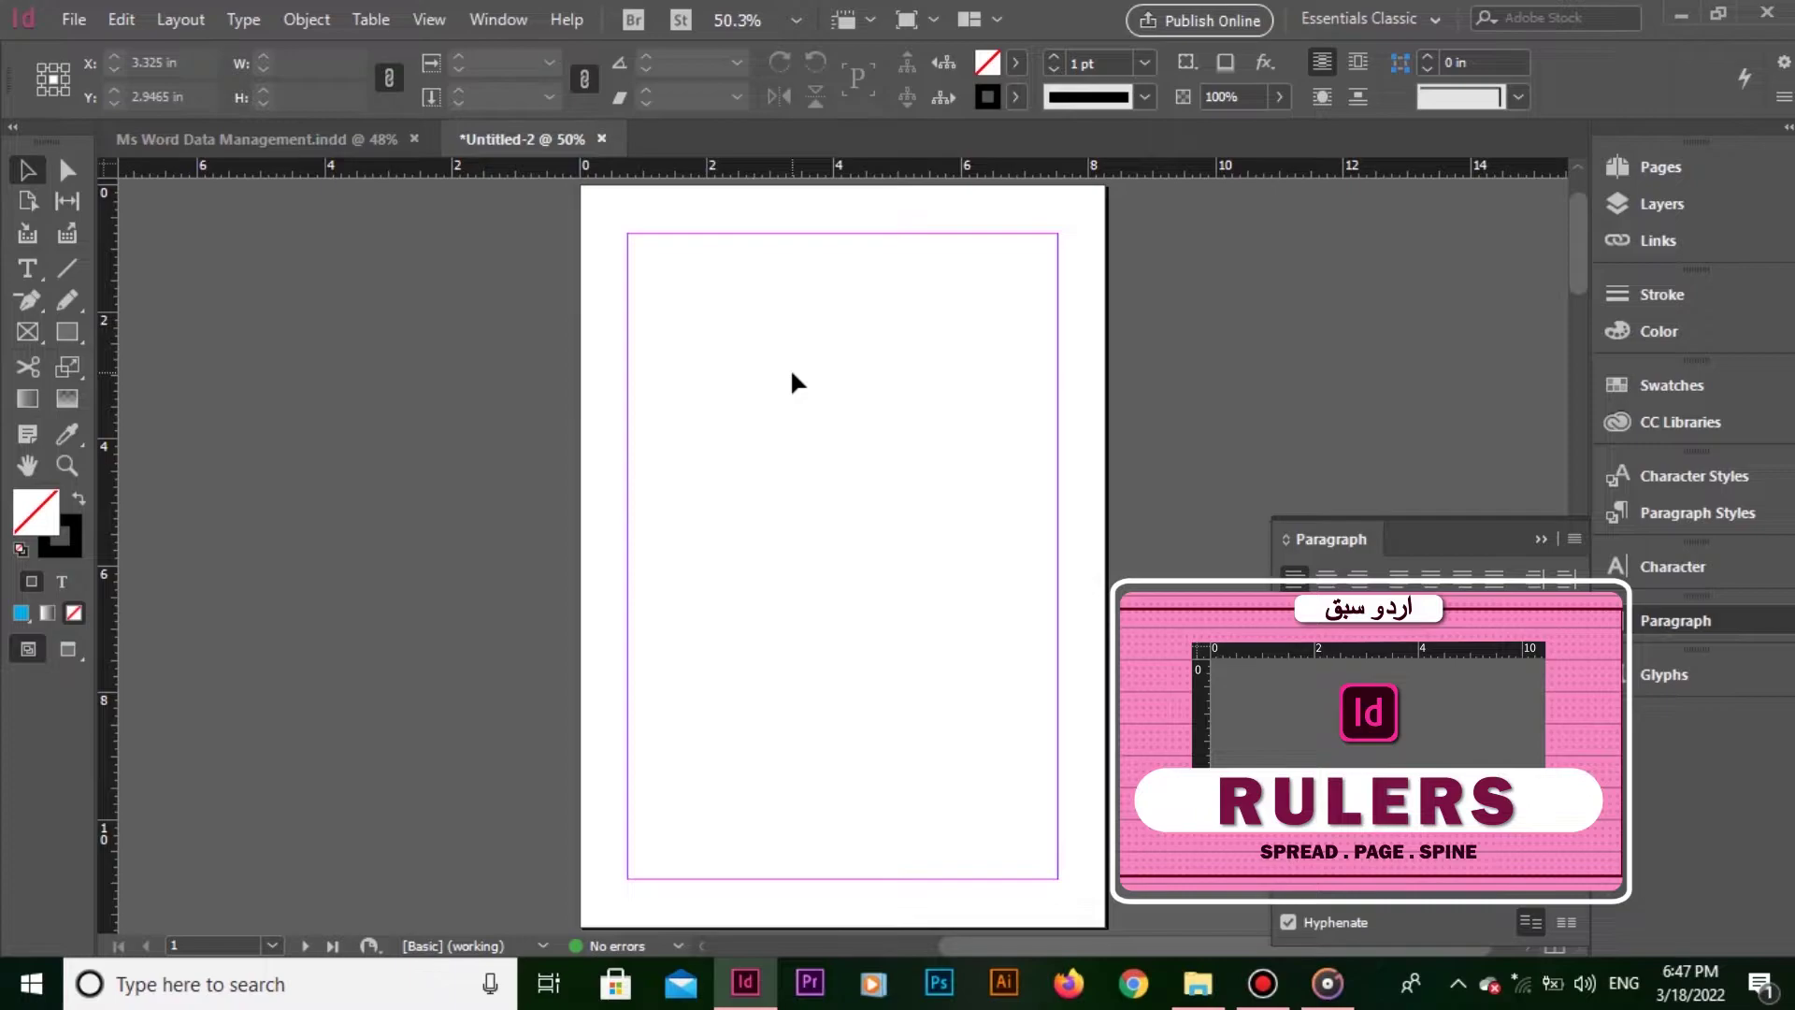
- Collapse the floating Paragraph panel
{"action": "left_click", "coordinate": [1540, 539]}
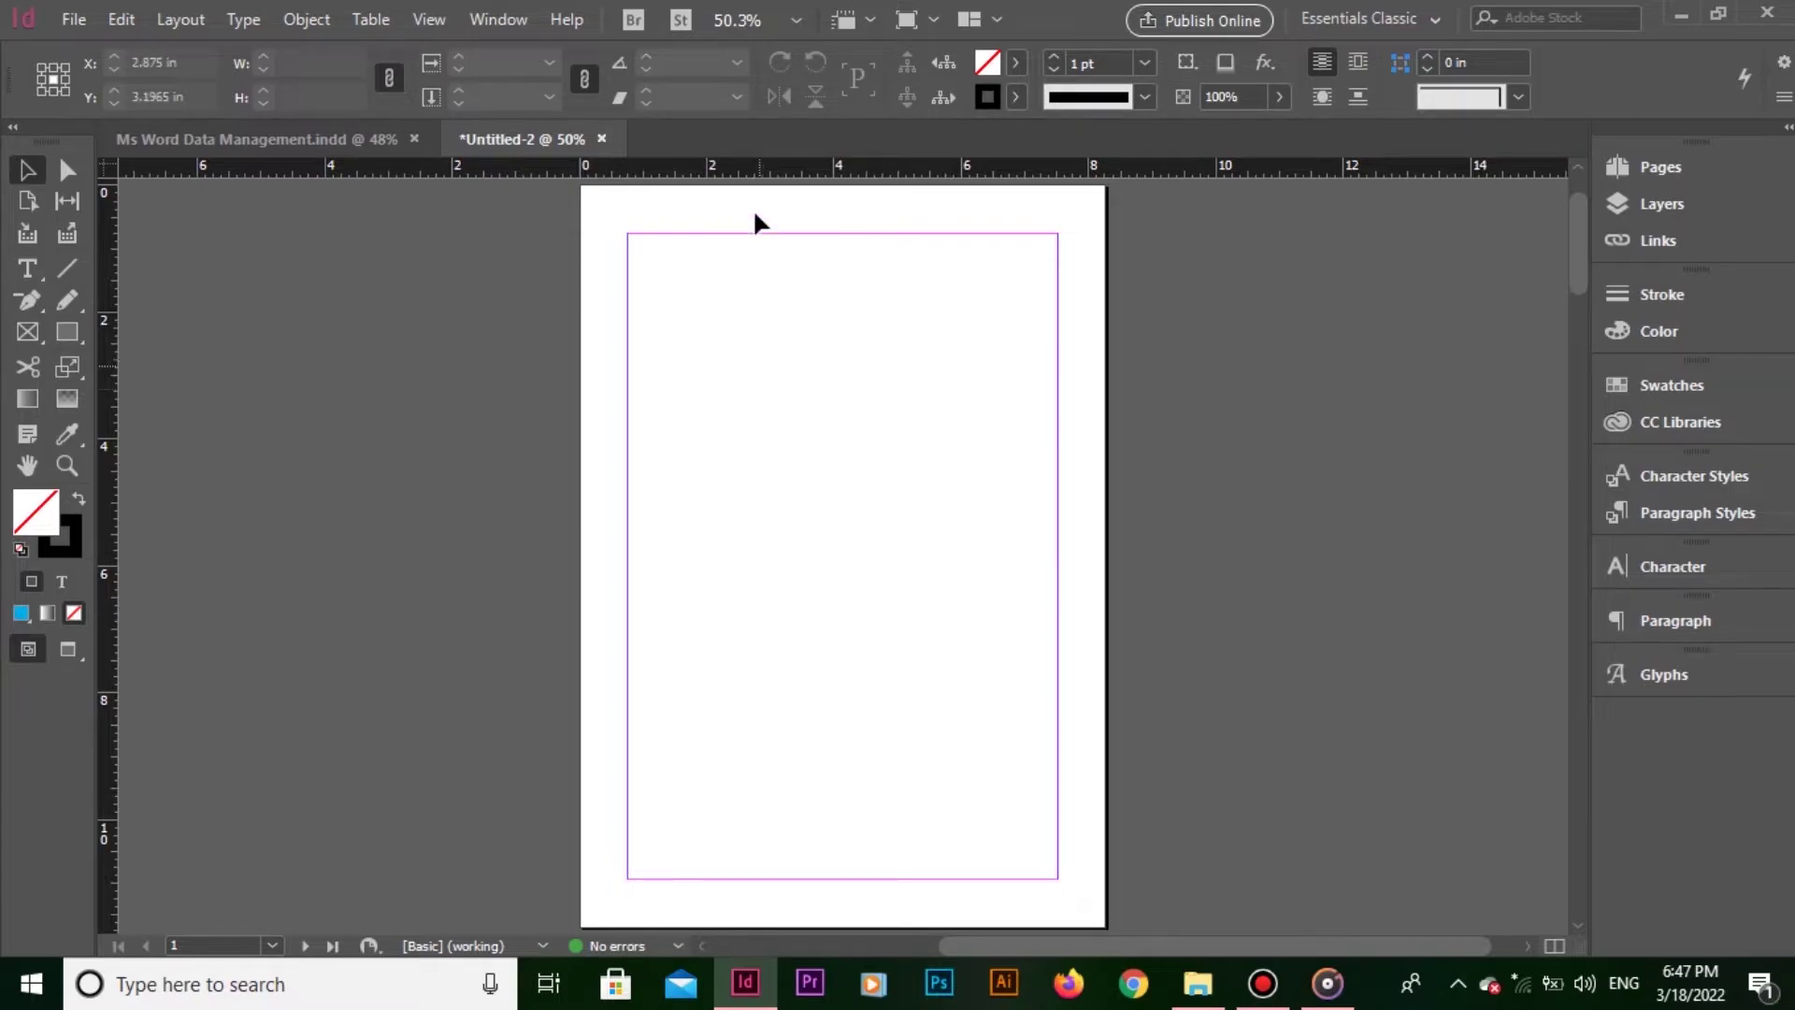
- Add horizontal guides at 0.75 in on the first spread, removing the right page's extra guide
{"action": "left_click_drag", "start_coordinate": [757, 168], "coordinate": [762, 233]}
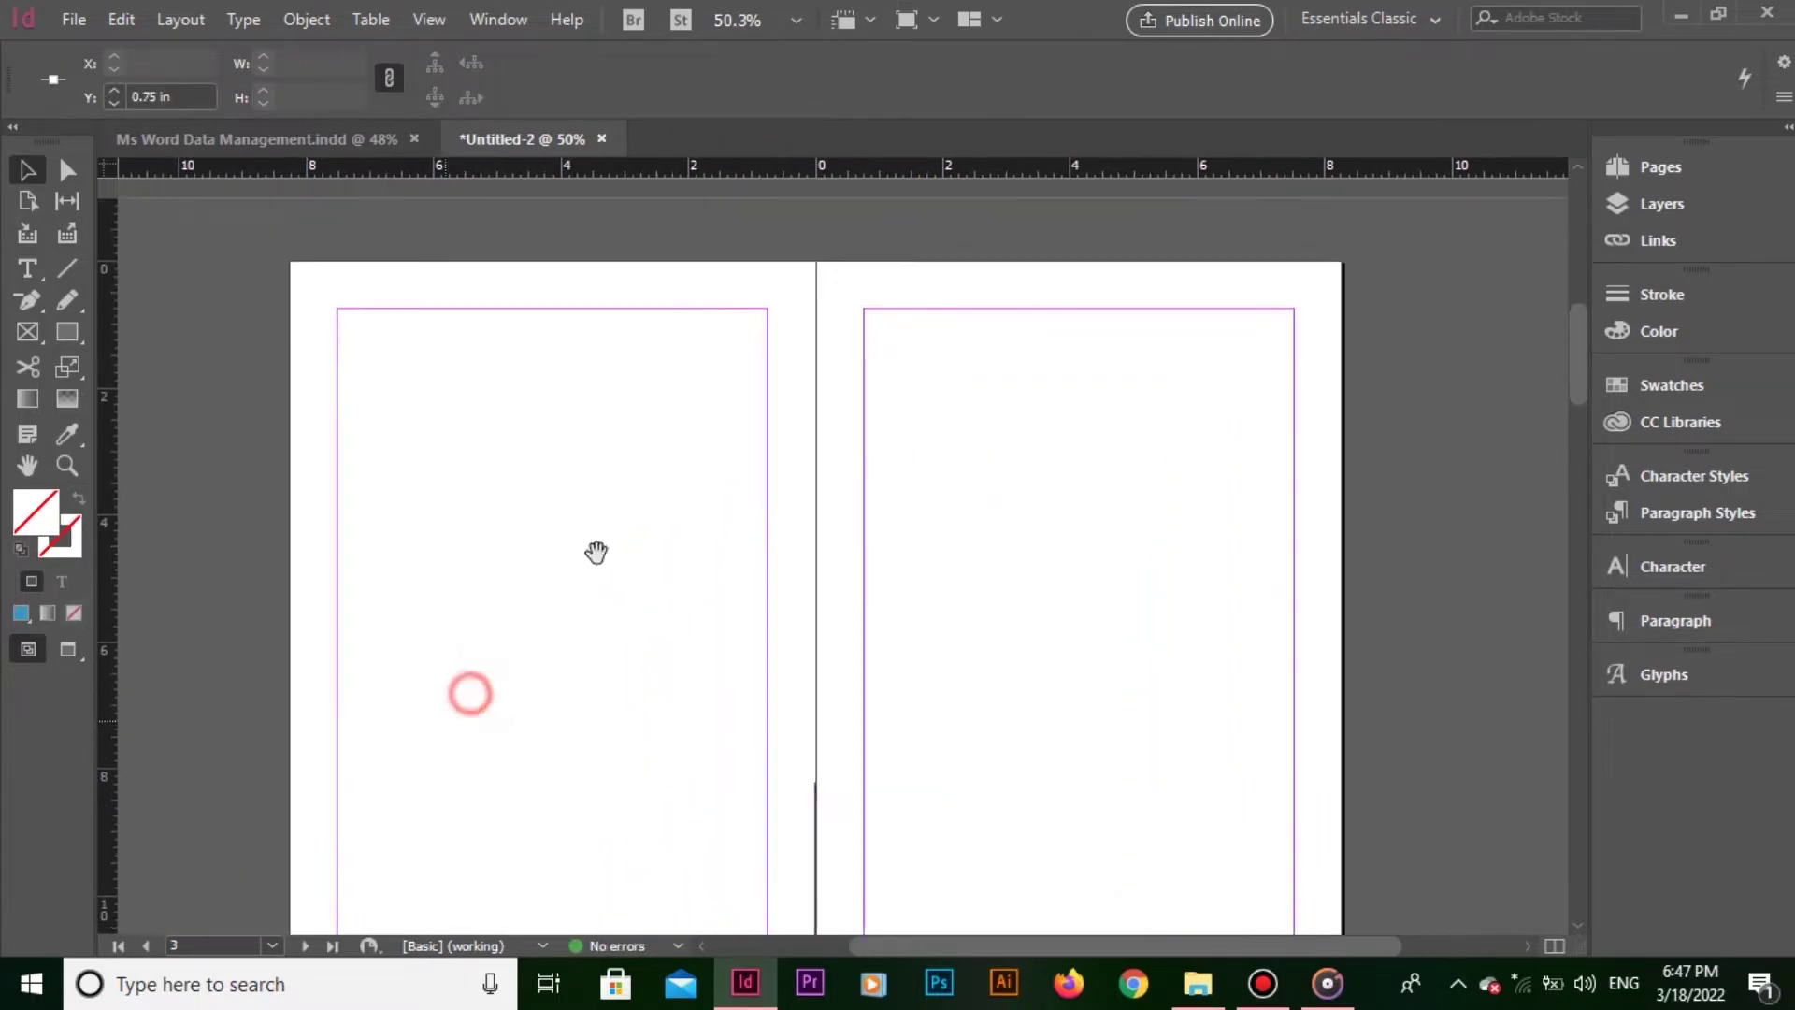
{"action": "left_click_drag", "start_coordinate": [508, 168], "coordinate": [545, 309]}
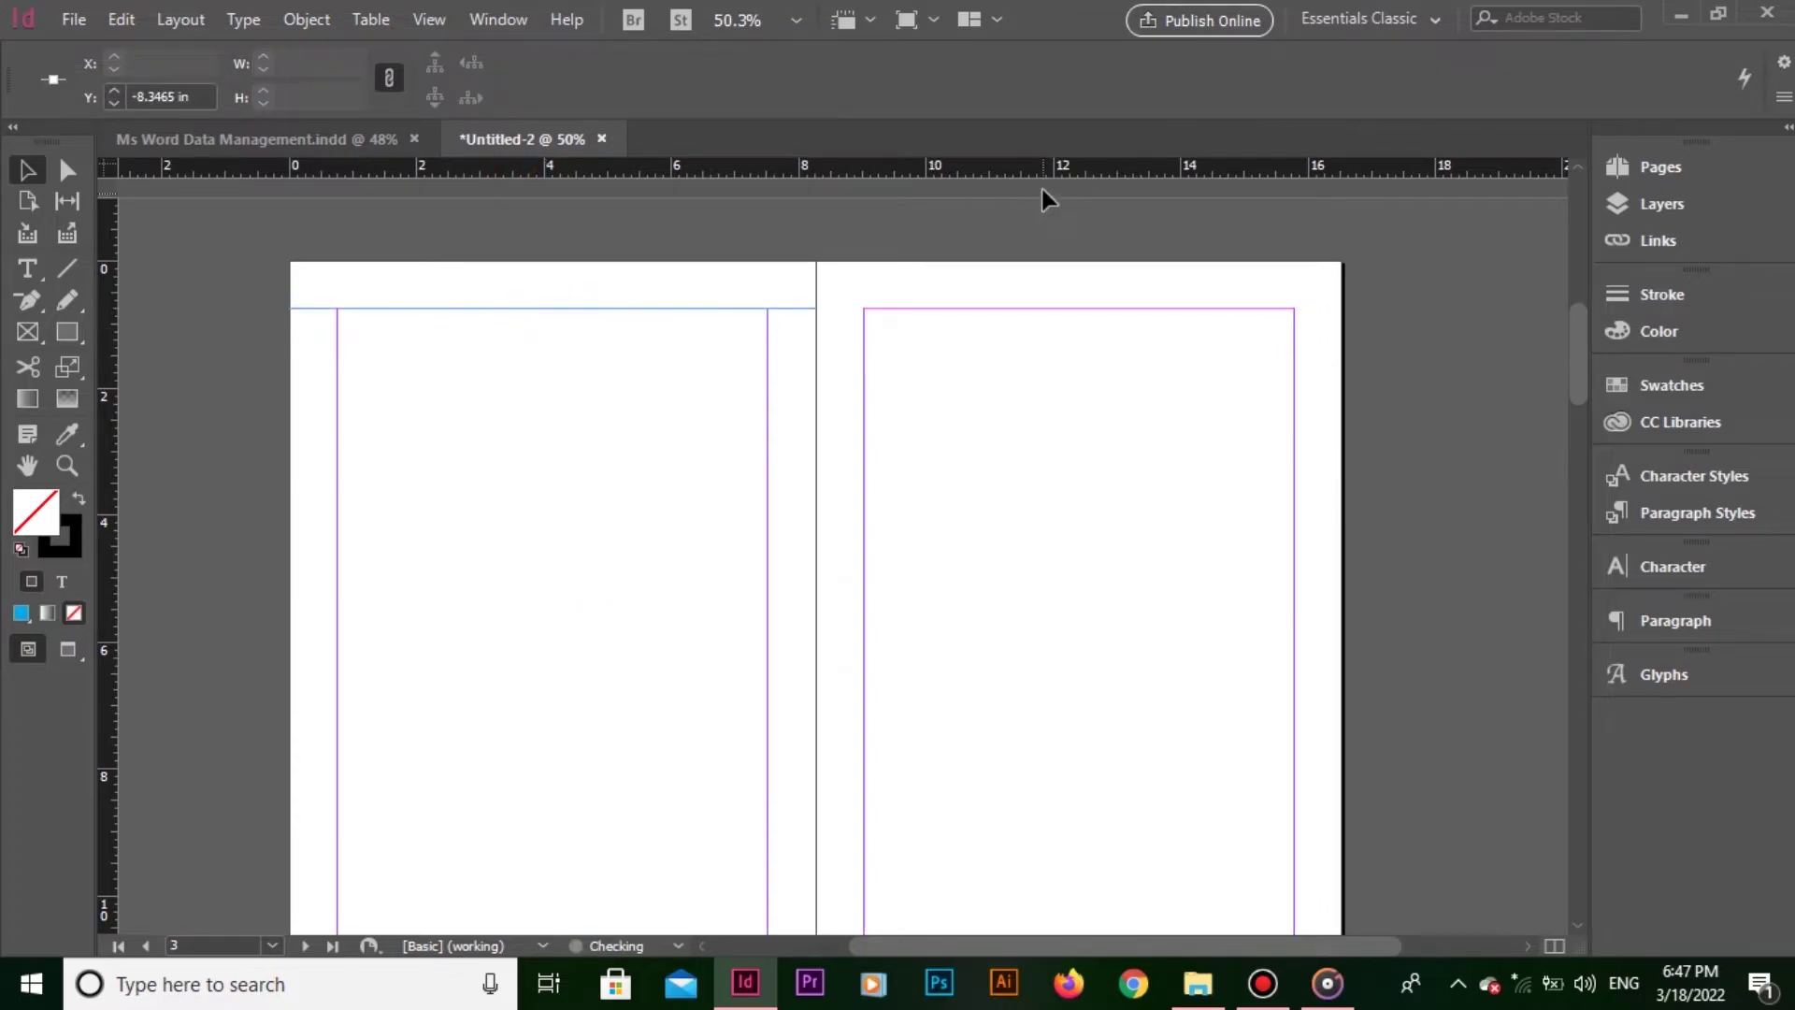
{"action": "left_click_drag", "start_coordinate": [1042, 168], "coordinate": [1073, 308]}
{"action": "left_click_drag", "start_coordinate": [689, 340], "coordinate": [1215, 182]}
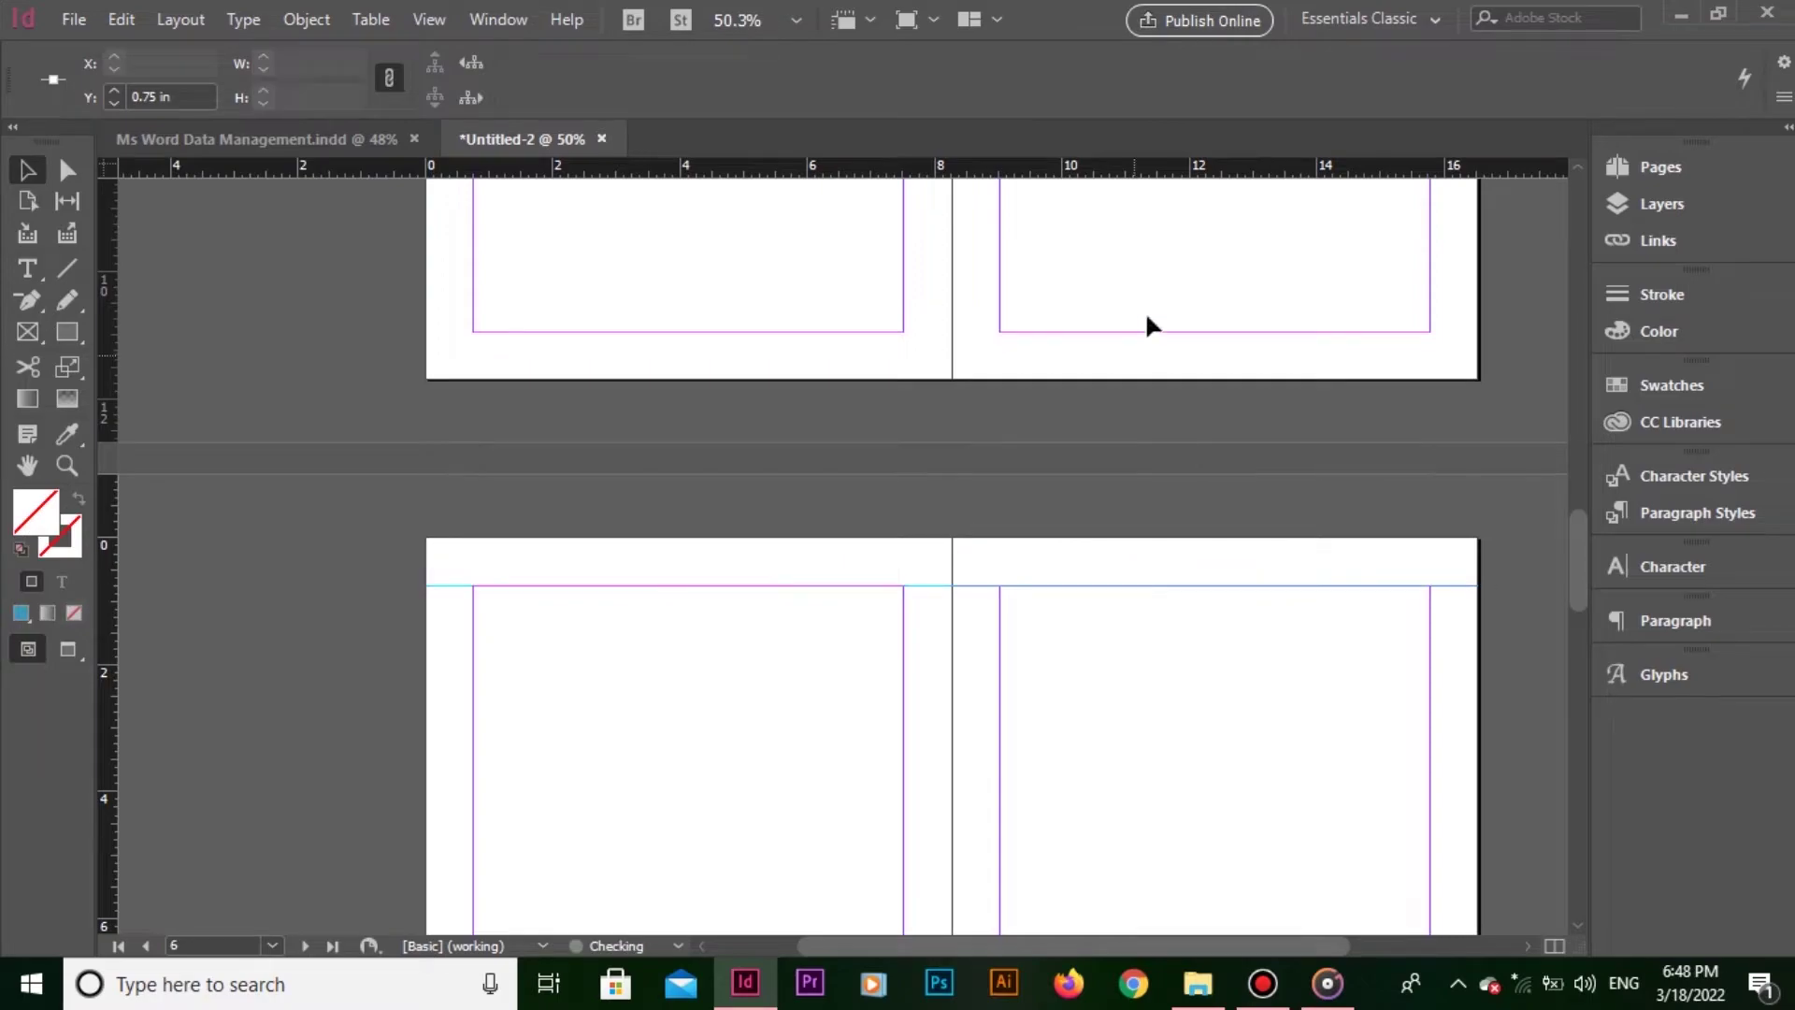
- On the pages 2–3 spread, reset the ruler origin and add 0.75 in guides on both pages
{"action": "left_click_drag", "start_coordinate": [1186, 605], "coordinate": [1191, 473]}
{"action": "left_click_drag", "start_coordinate": [1068, 785], "coordinate": [1066, 331]}
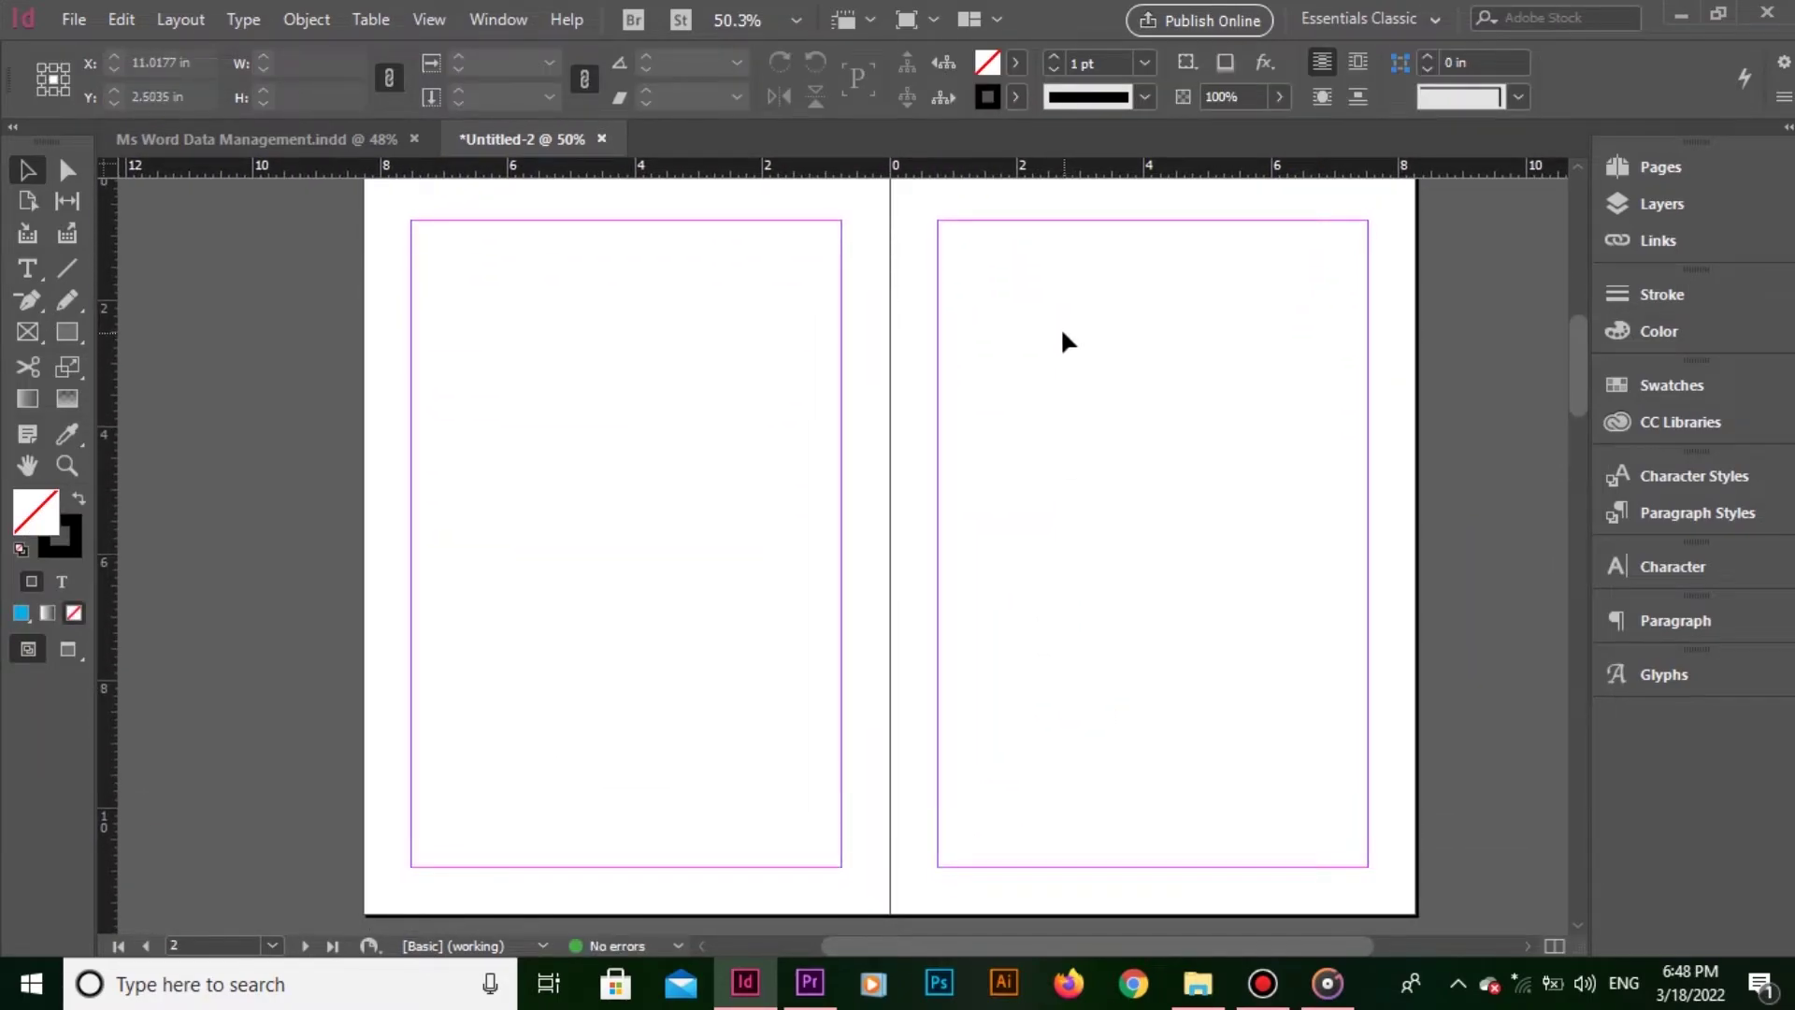
{"action": "left_click_drag", "start_coordinate": [1065, 331], "coordinate": [1064, 345]}
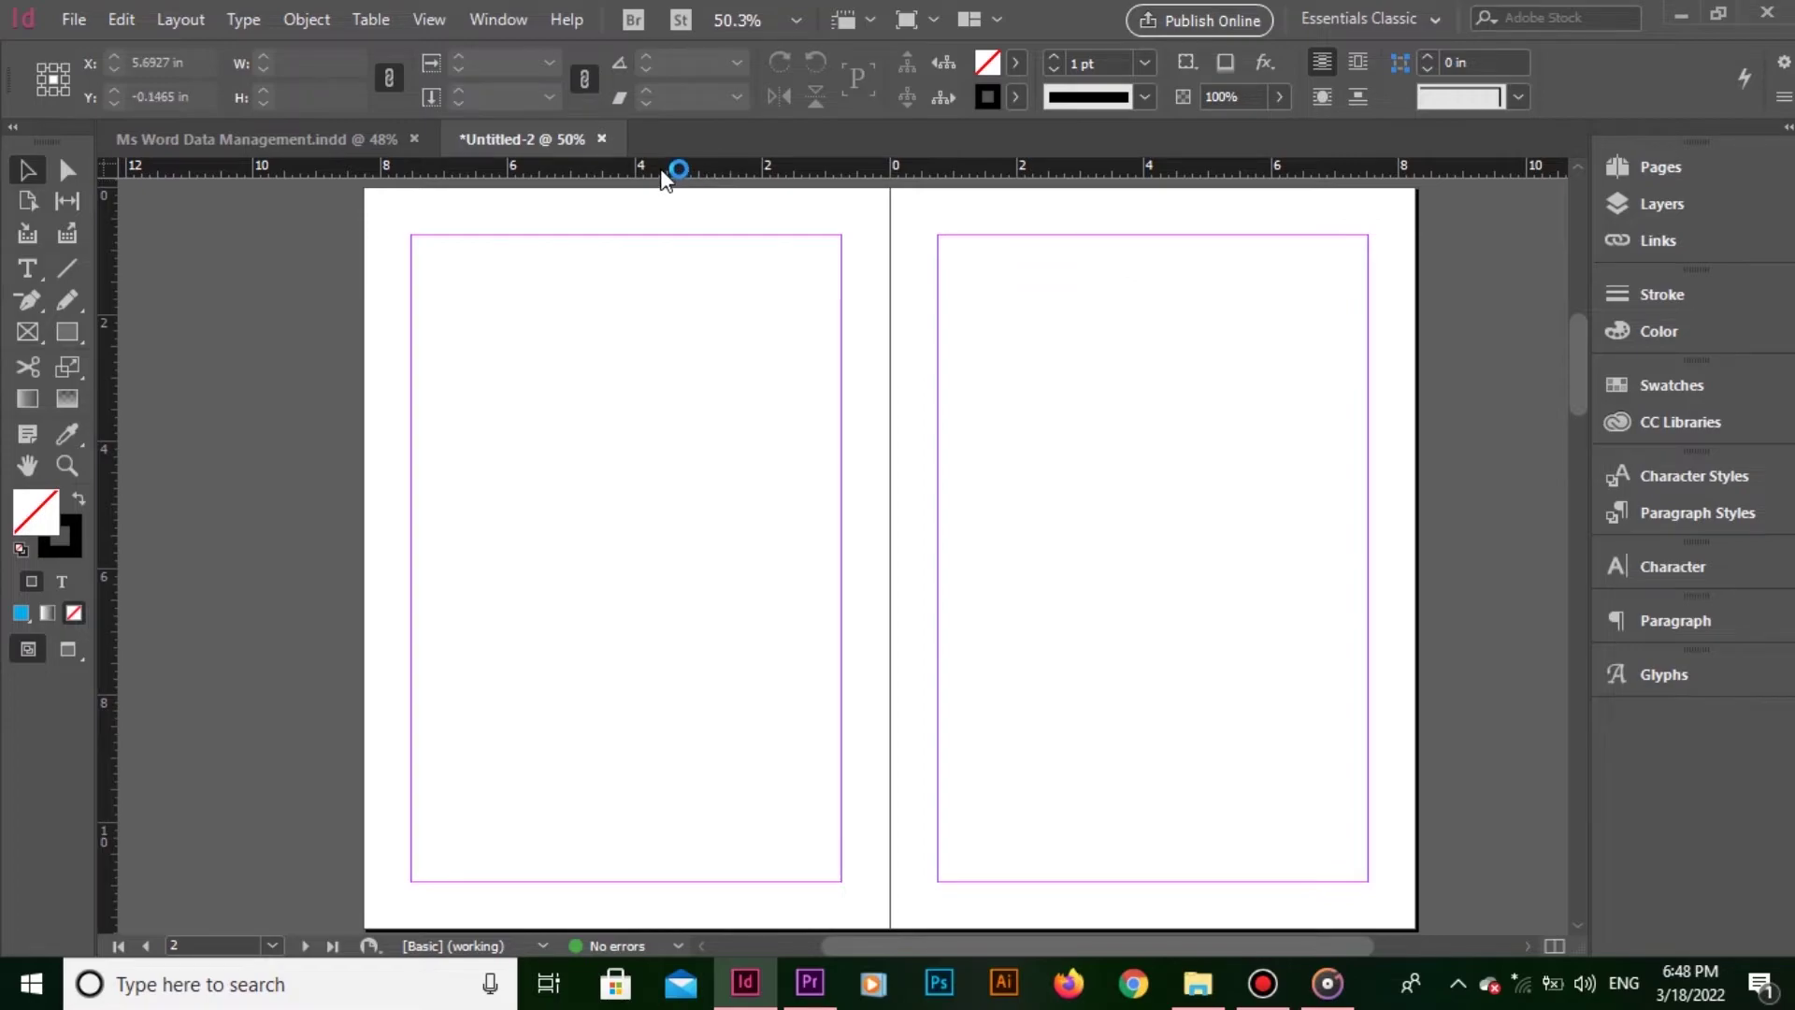
{"action": "left_click_drag", "start_coordinate": [661, 173], "coordinate": [667, 168]}
{"action": "left_click", "coordinate": [612, 400]}
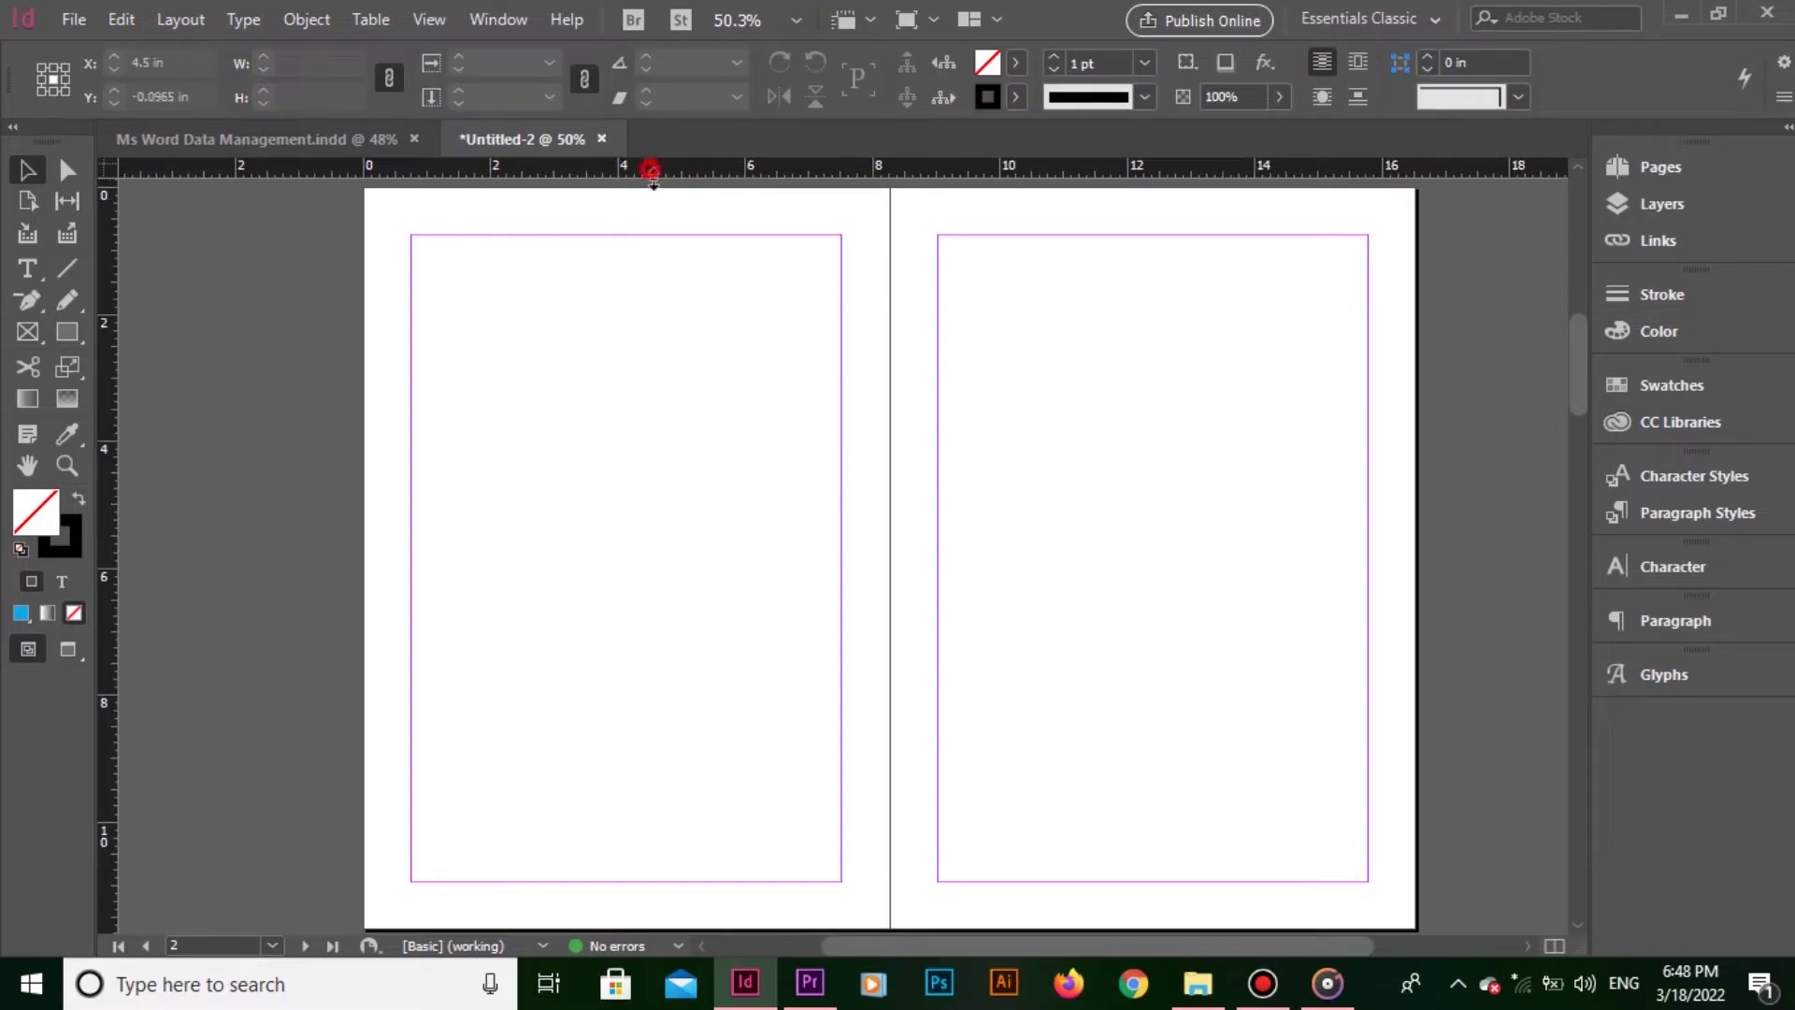
{"action": "left_click_drag", "start_coordinate": [652, 173], "coordinate": [666, 234]}
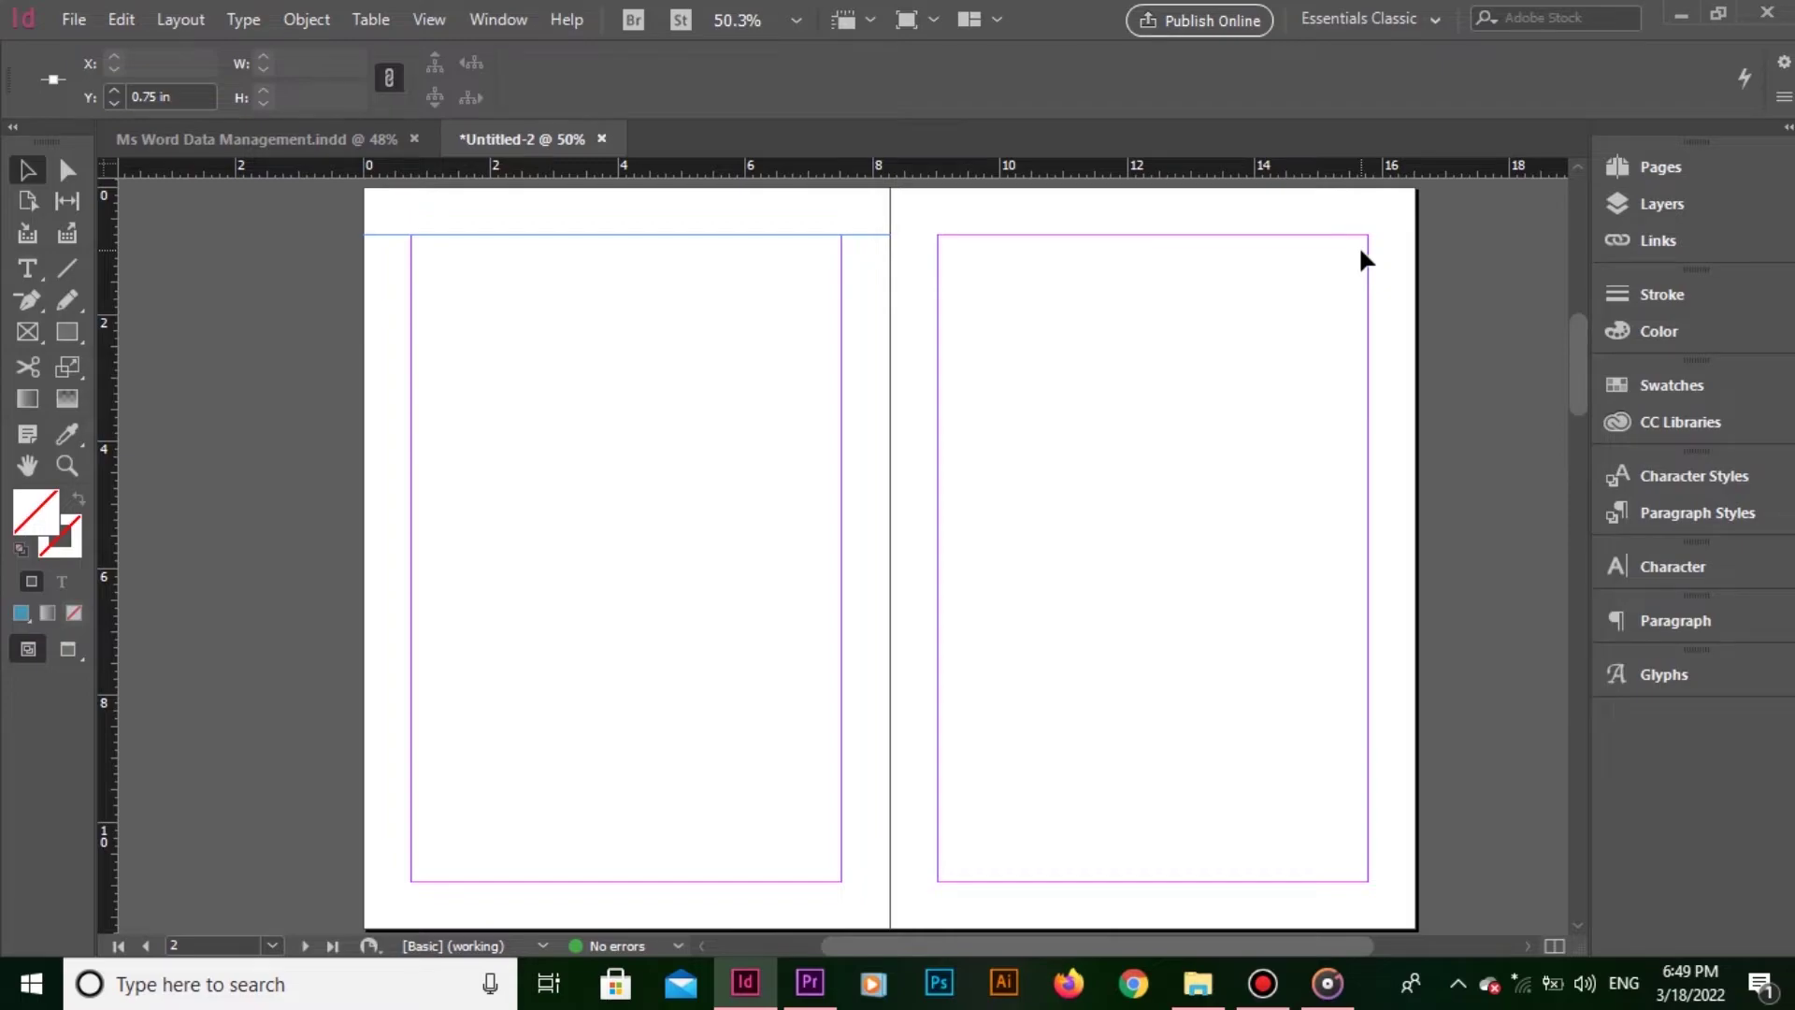
{"action": "left_click_drag", "start_coordinate": [972, 171], "coordinate": [997, 233]}
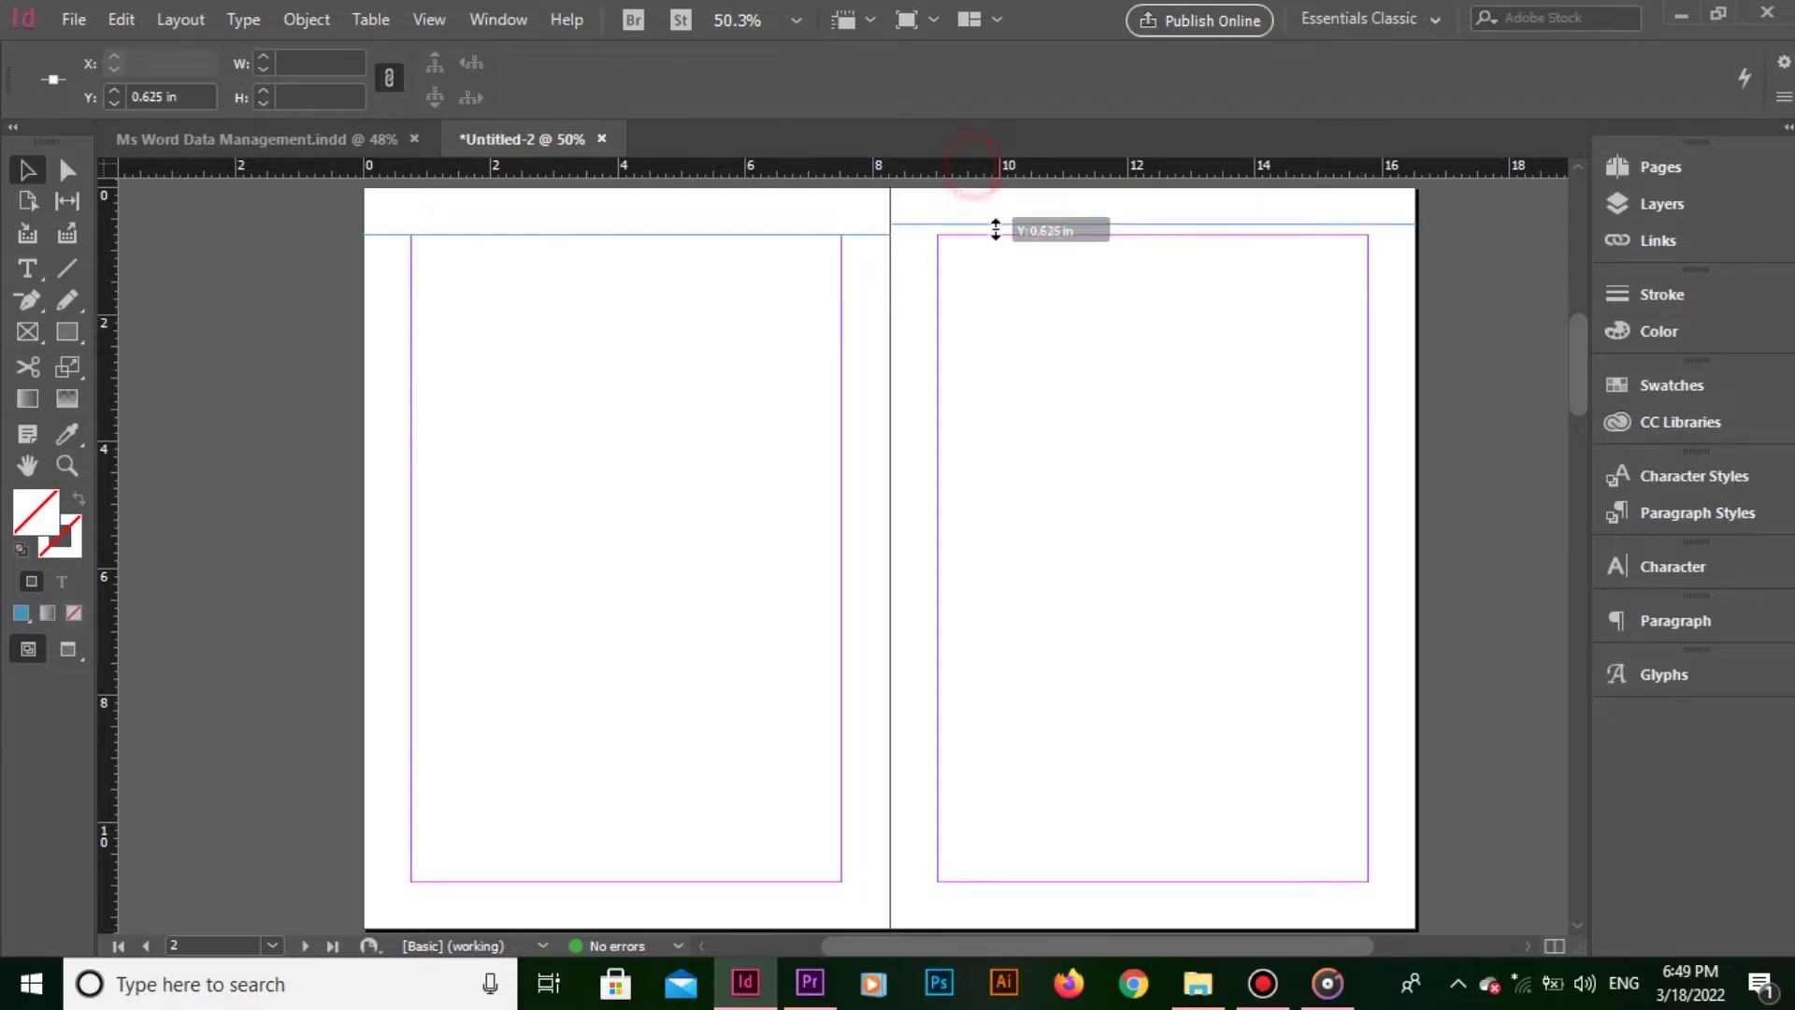
- Place 0.75 in horizontal guides near the top of the following spreads
{"action": "scroll", "coordinate": [627, 784], "scroll_direction": "down", "scroll_amount": 10}
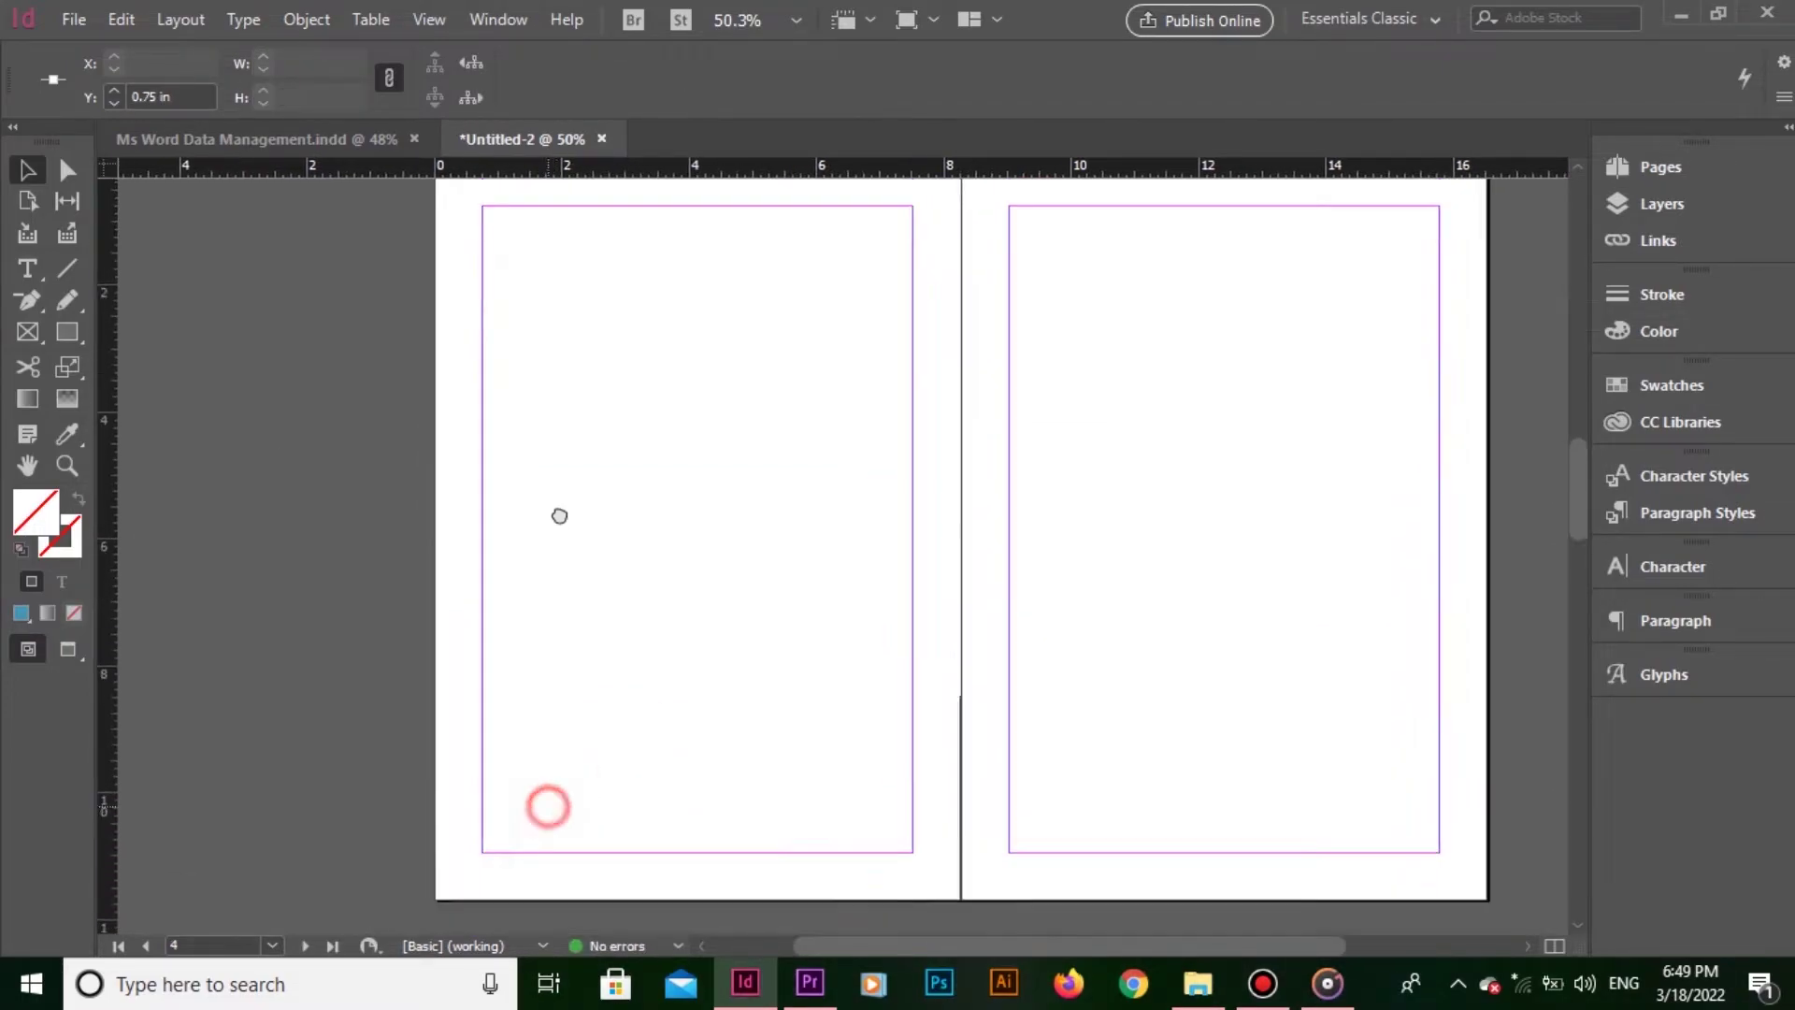
{"action": "left_click_drag", "start_coordinate": [697, 478], "coordinate": [676, 648]}
{"action": "left_click_drag", "start_coordinate": [716, 168], "coordinate": [1316, 326]}
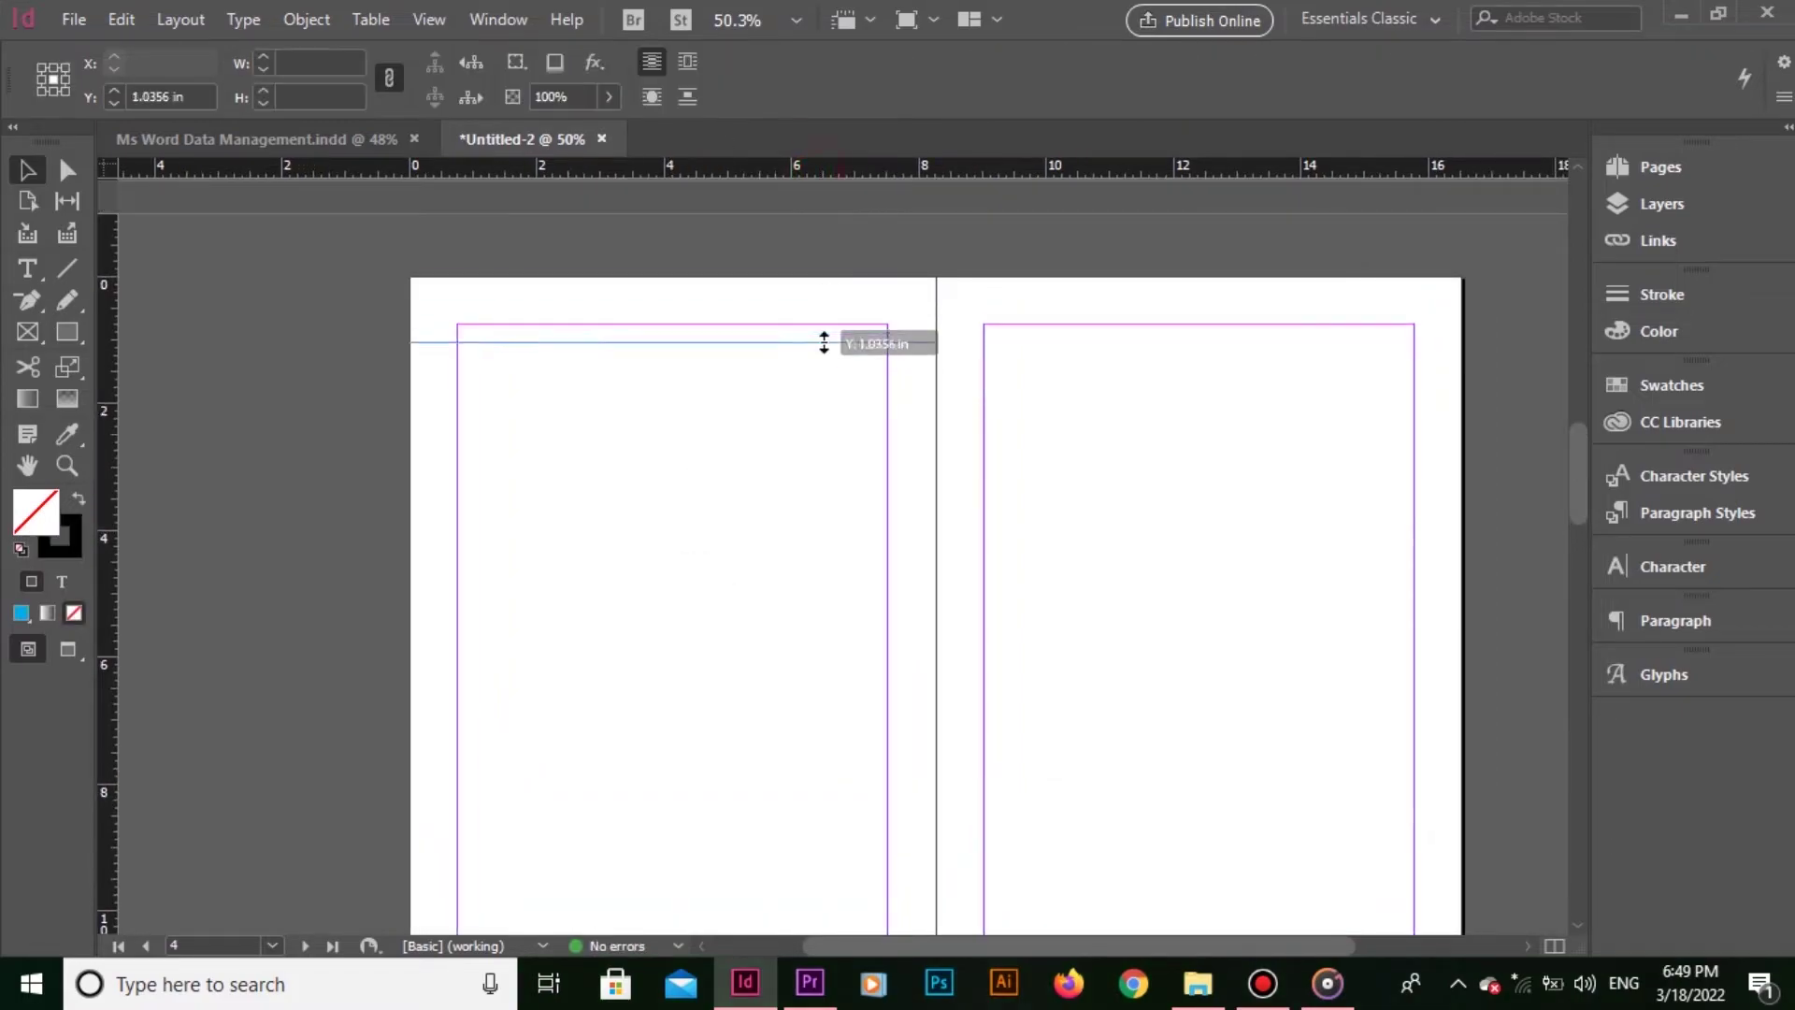
{"action": "scroll", "coordinate": [954, 421], "scroll_direction": "down", "scroll_amount": 5}
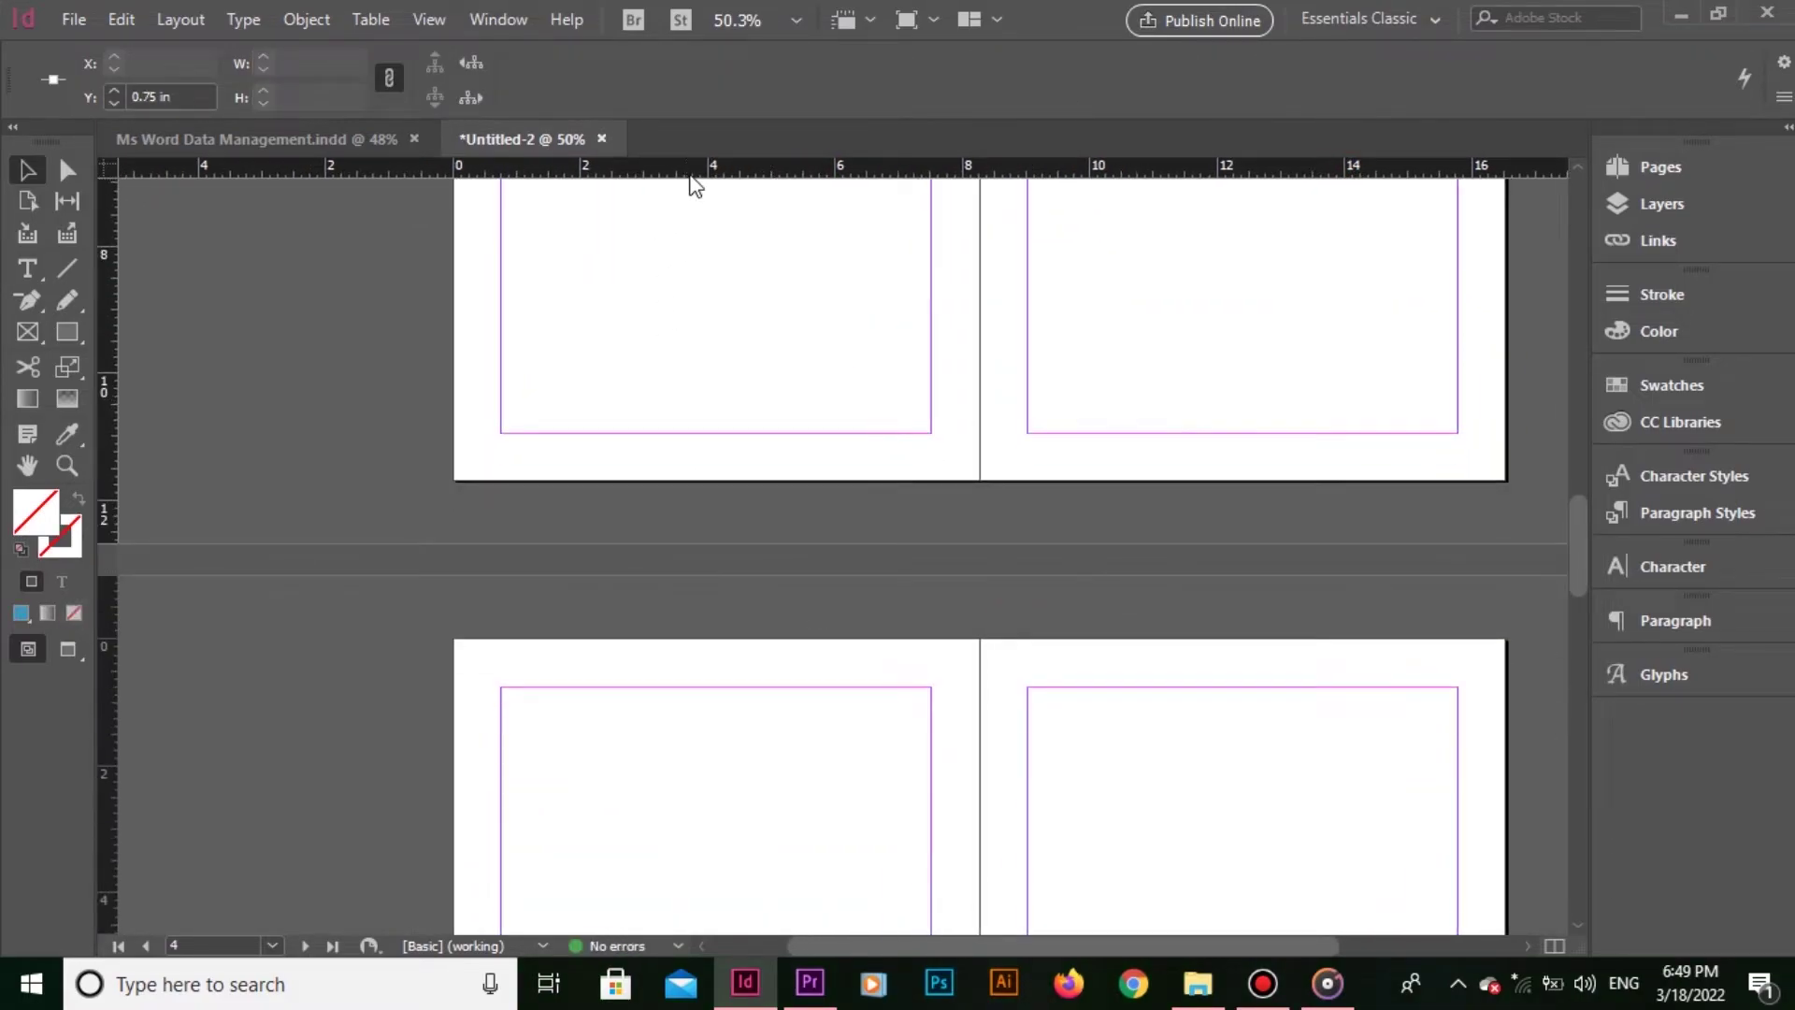
{"action": "left_click_drag", "start_coordinate": [689, 171], "coordinate": [761, 542]}
{"action": "scroll", "coordinate": [775, 796], "scroll_direction": "down", "scroll_amount": 3}
{"action": "left_click_drag", "start_coordinate": [762, 173], "coordinate": [1239, 322]}
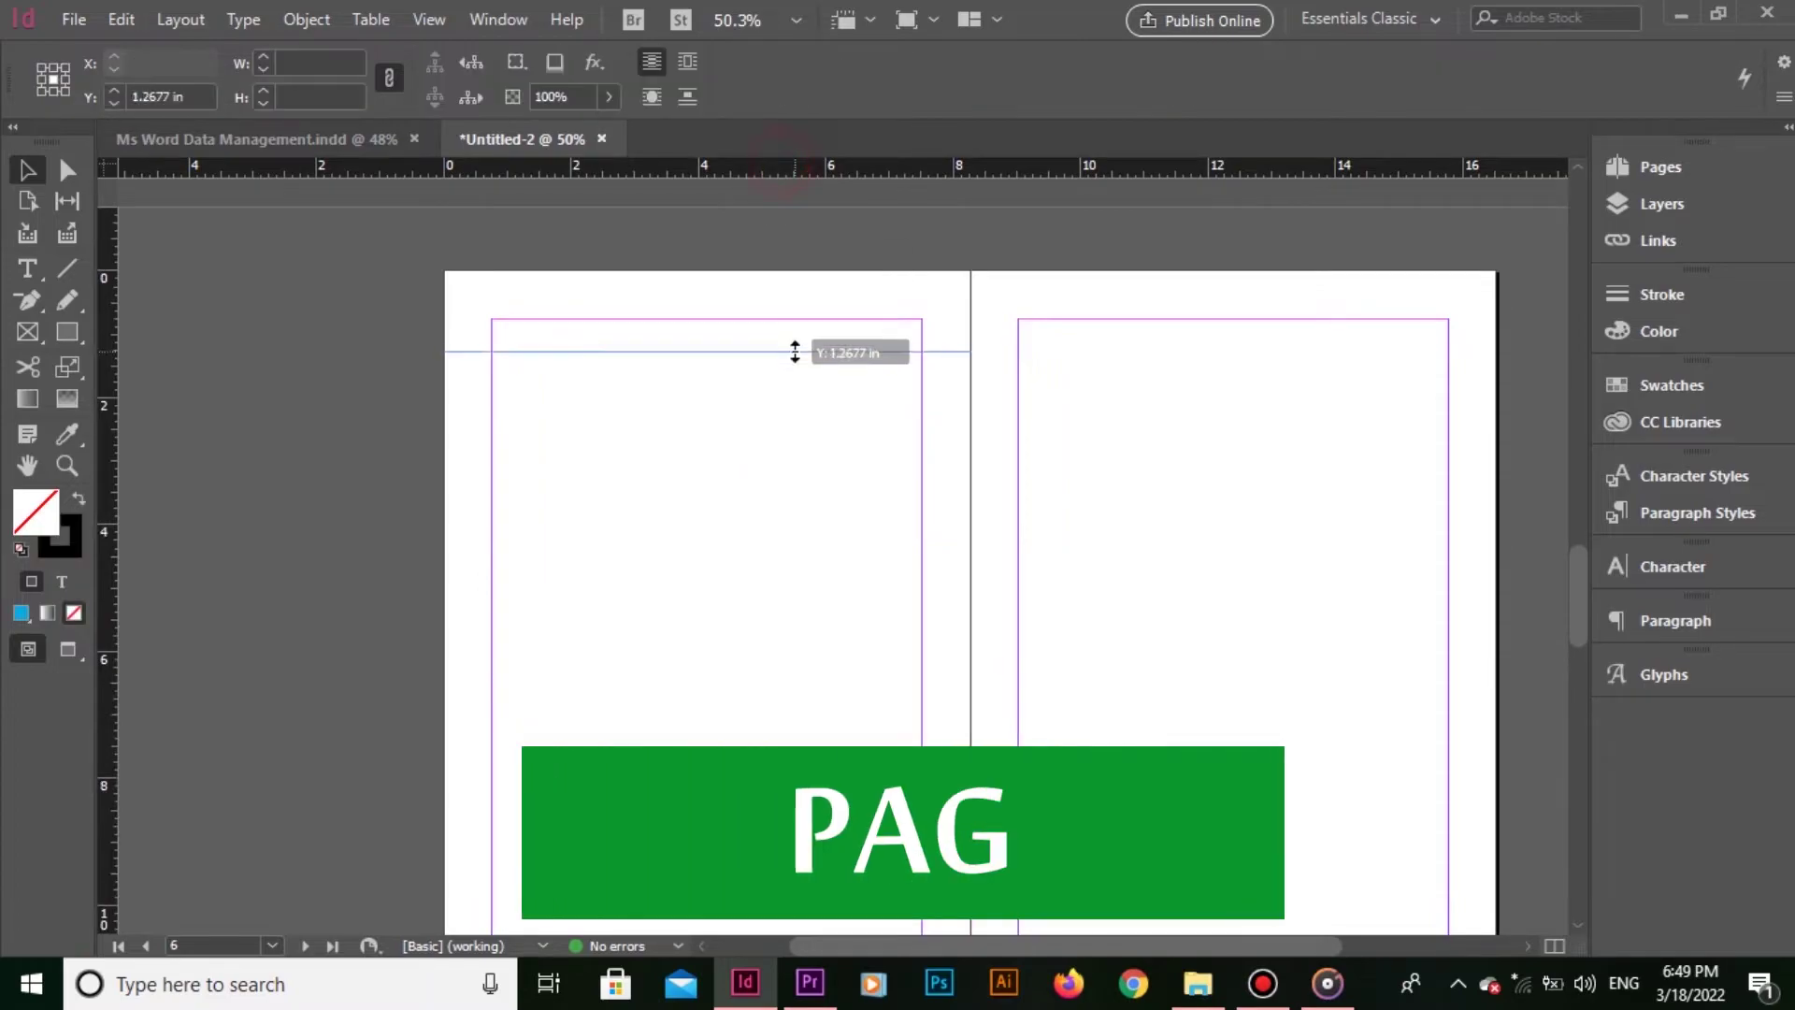
{"action": "scroll", "coordinate": [861, 256], "scroll_direction": "down", "scroll_amount": 3}
- Ctrl-drag a 0.75 in horizontal guide spanning the whole page-8 spread
{"action": "scroll", "coordinate": [861, 256], "scroll_direction": "down", "scroll_amount": 3}
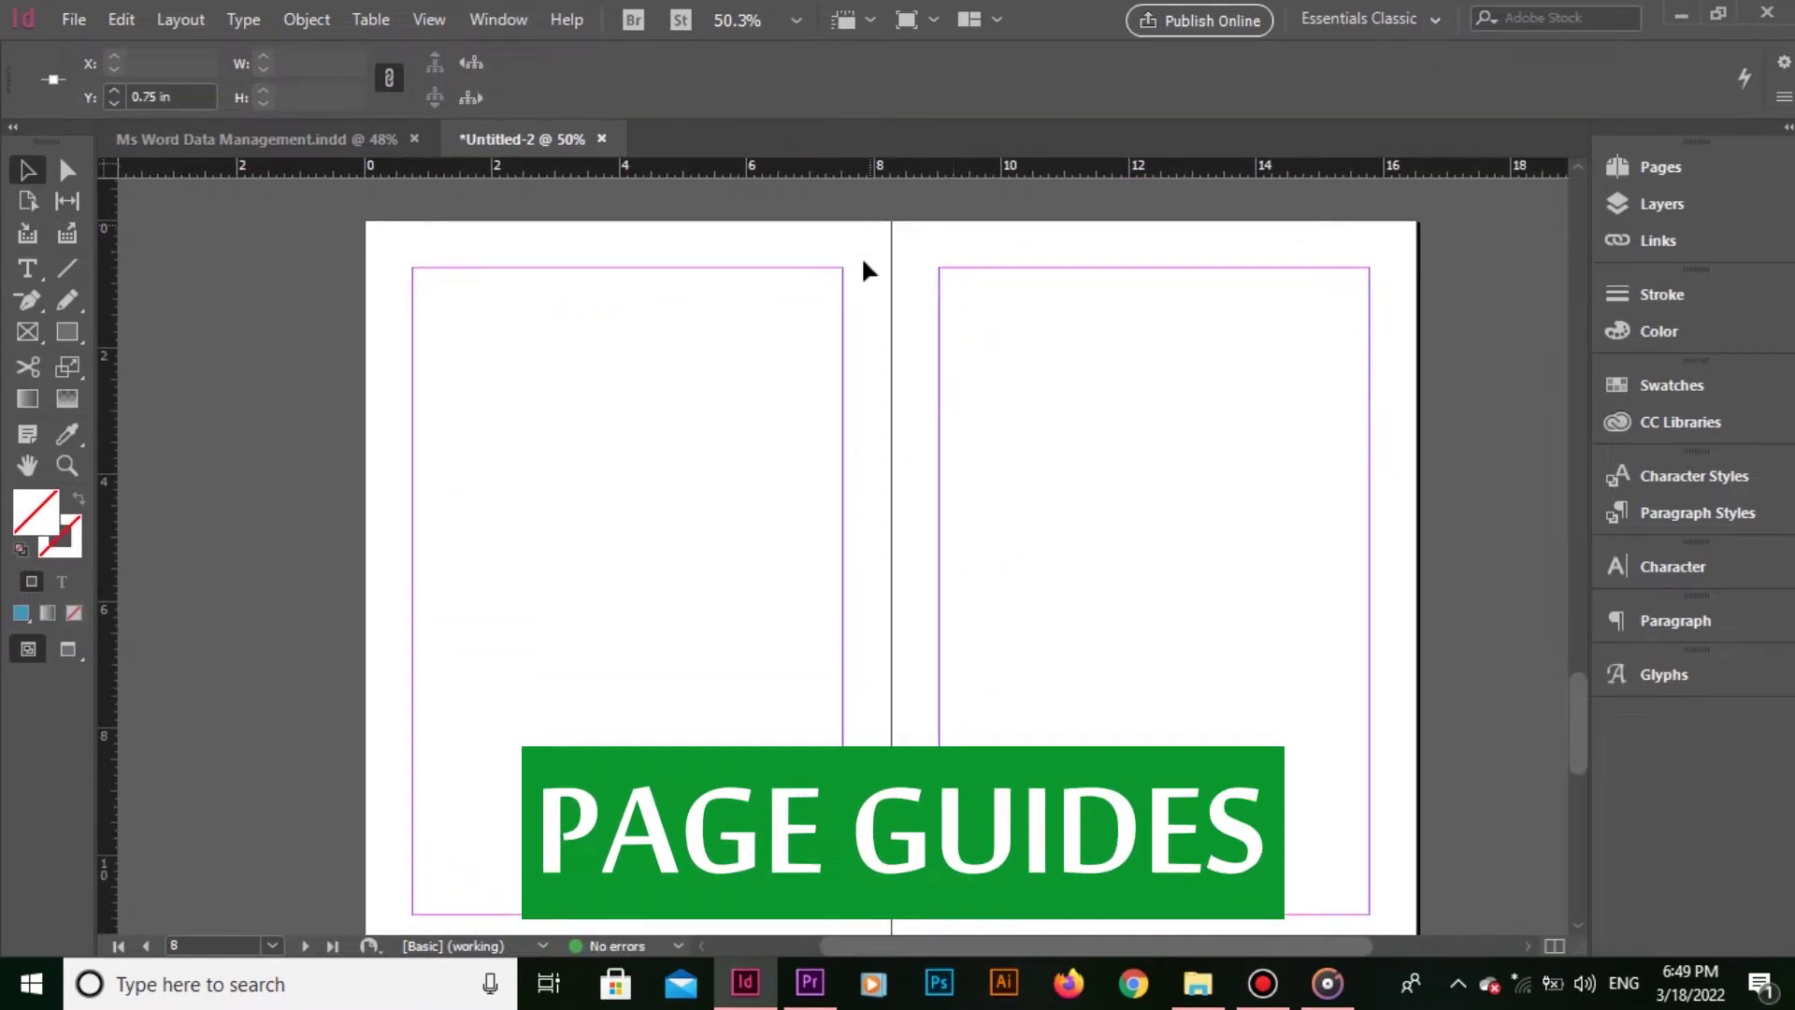
{"action": "left_click", "coordinate": [872, 391]}
{"action": "scroll", "coordinate": [1149, 434], "scroll_direction": "left", "scroll_amount": 2}
{"action": "scroll", "coordinate": [1152, 434], "scroll_direction": "right", "scroll_amount": 2}
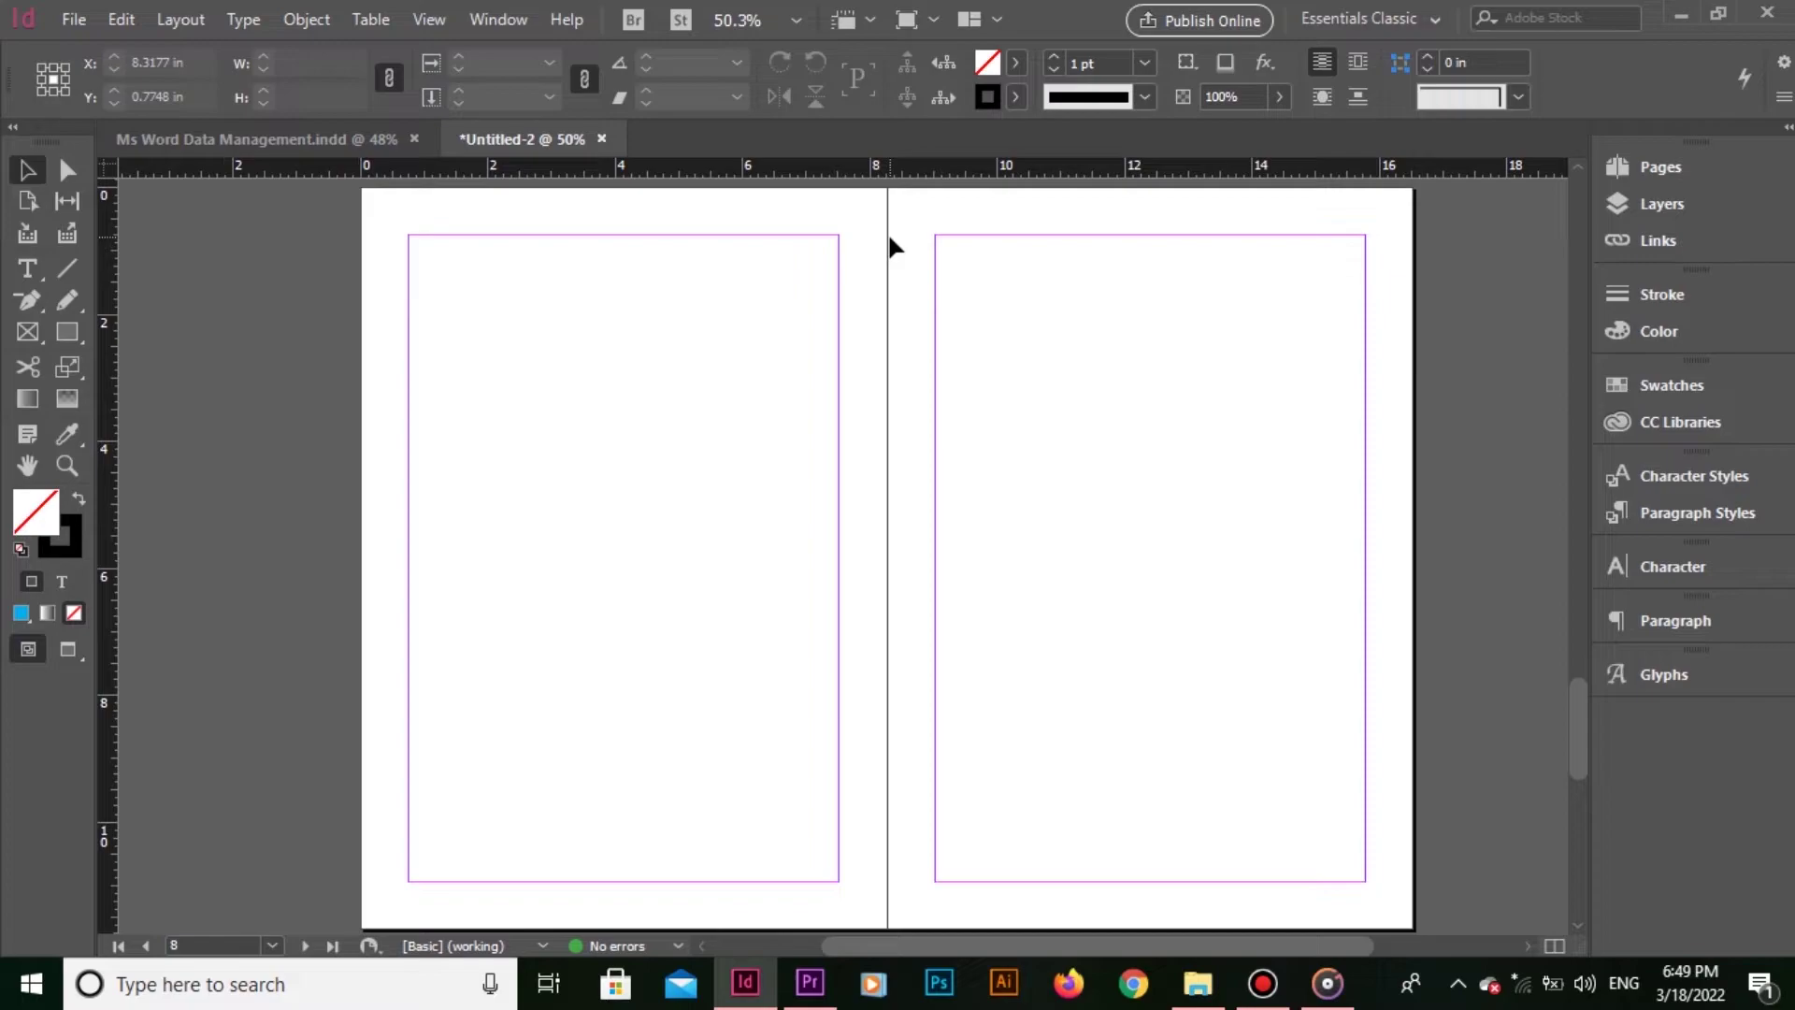
{"action": "key", "text": "ctrl"}
{"action": "left_click_drag", "start_coordinate": [900, 178], "coordinate": [911, 233]}
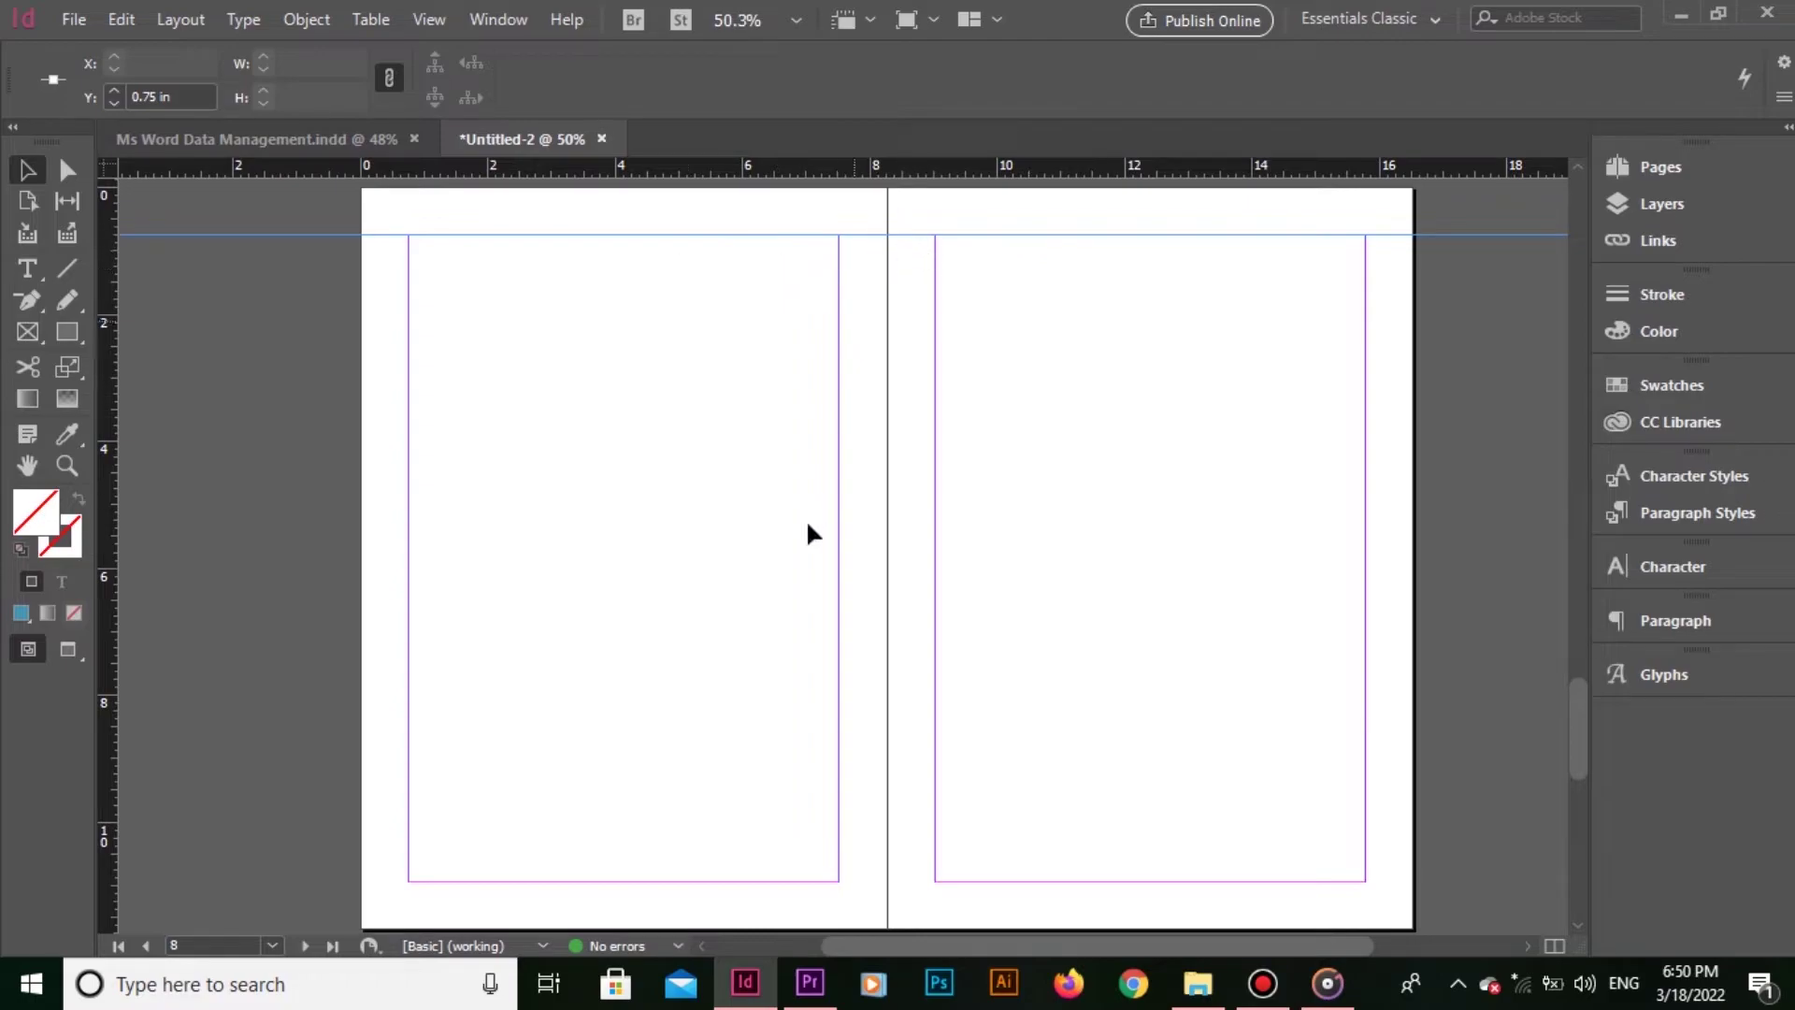
- Scroll back up to page 1, centre it with the Hand tool and clear the selection
{"action": "mouse_move", "coordinate": [817, 776]}
{"action": "left_mouse_down"}
{"action": "mouse_move", "coordinate": [858, 633]}
{"action": "mouse_move", "coordinate": [899, 250]}
{"action": "left_mouse_up"}
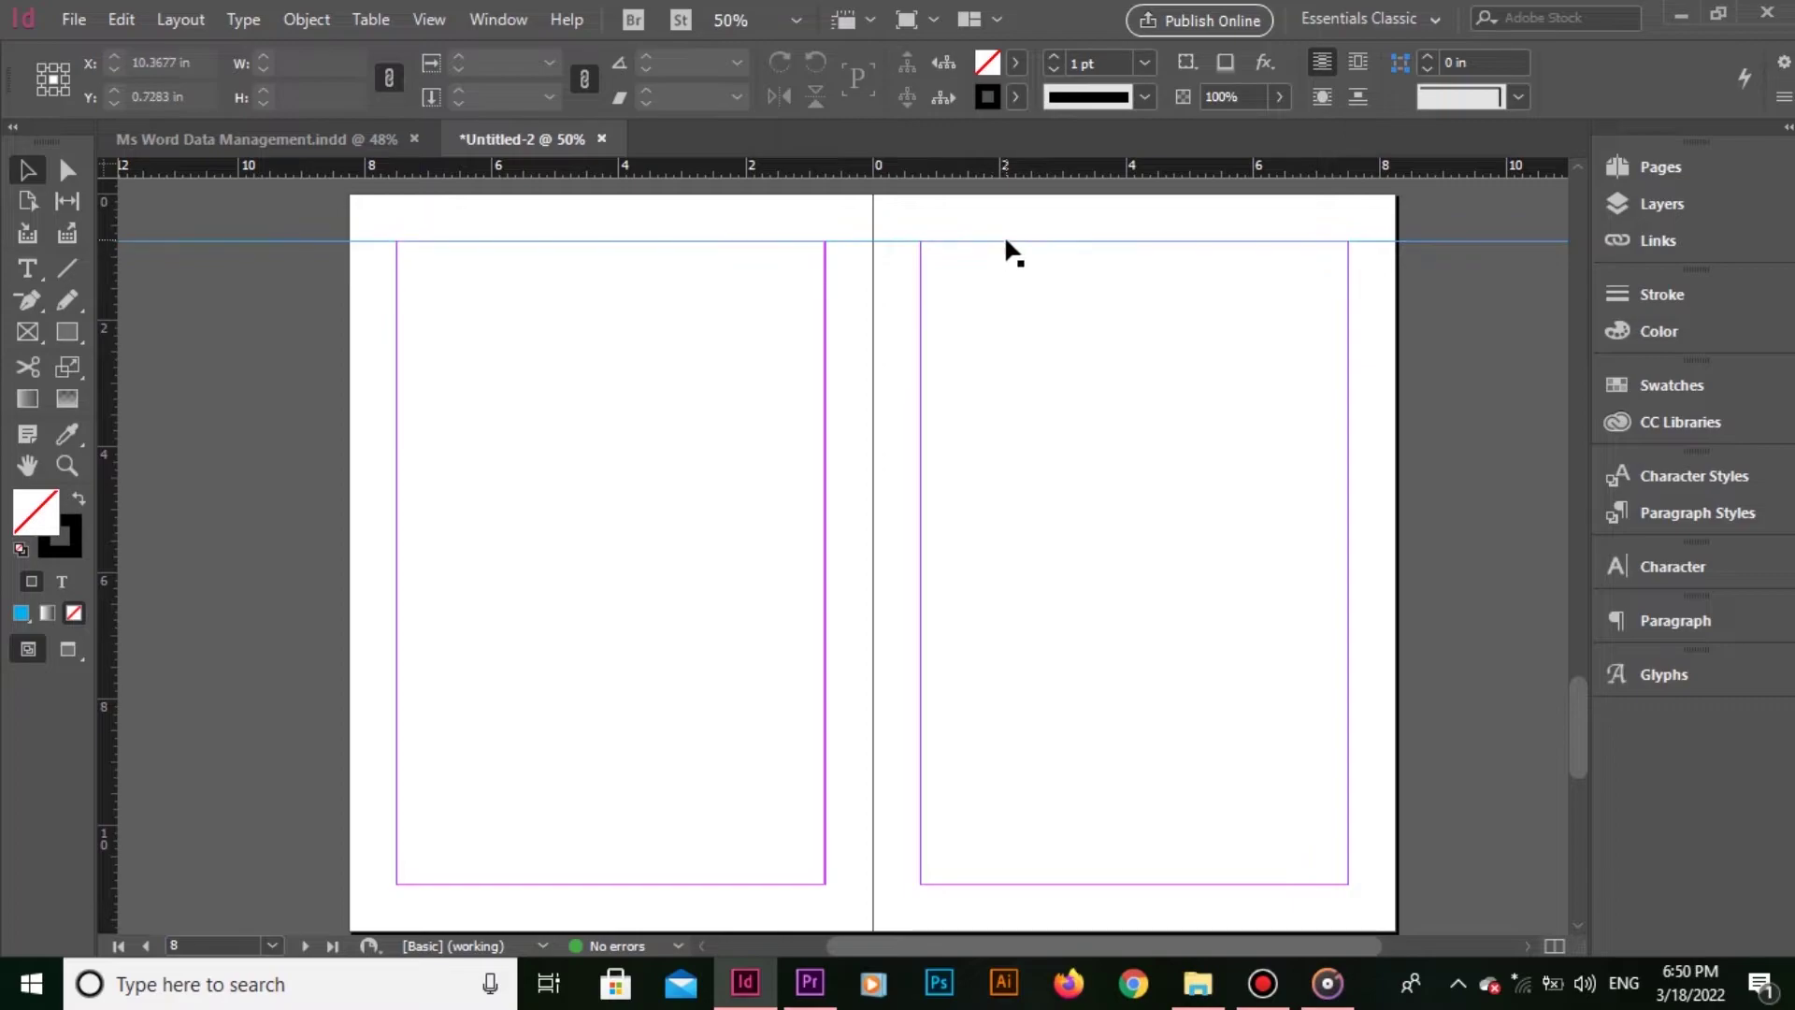
{"action": "scroll", "coordinate": [1045, 709], "scroll_direction": "down", "scroll_amount": 1}
{"action": "scroll", "coordinate": [1084, 633], "scroll_direction": "down", "scroll_amount": 4}
{"action": "scroll", "coordinate": [1084, 633], "scroll_direction": "up", "scroll_amount": 4}
{"action": "scroll", "coordinate": [1071, 886], "scroll_direction": "up", "scroll_amount": 5}
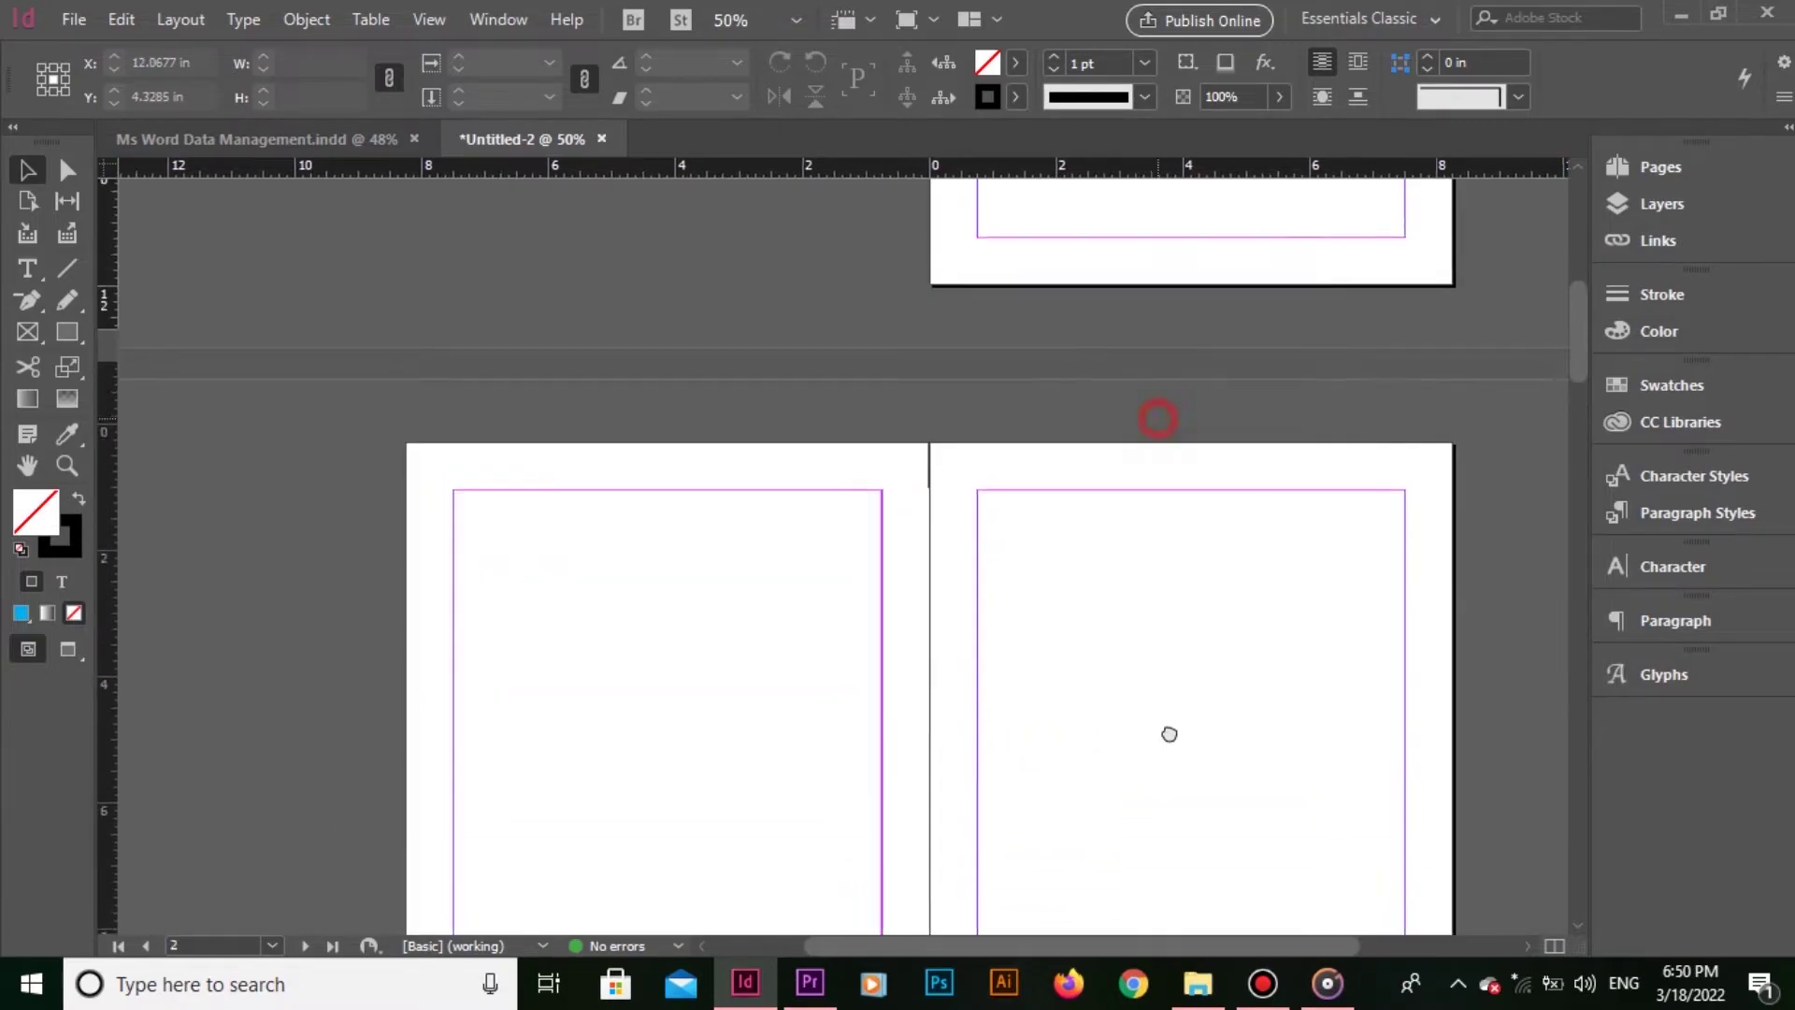
{"action": "scroll", "coordinate": [1170, 730], "scroll_direction": "up", "scroll_amount": 4}
{"action": "left_click_drag", "start_coordinate": [1110, 760], "coordinate": [1025, 733]}
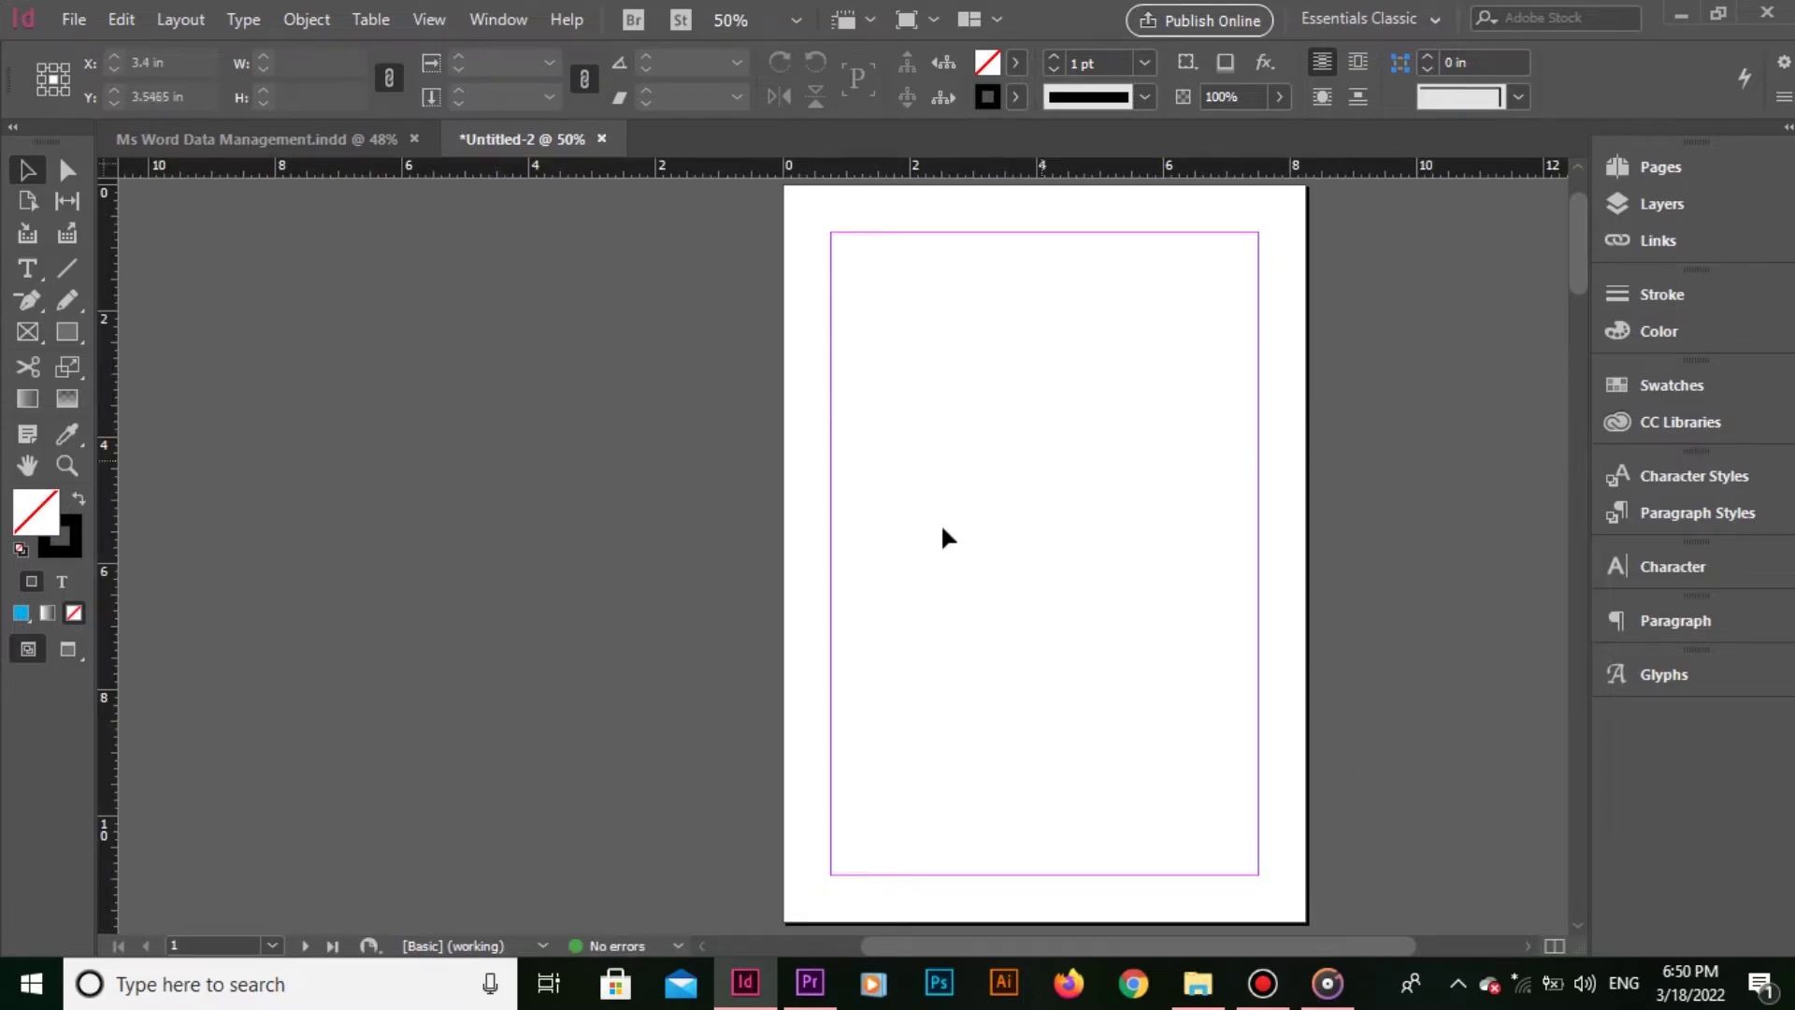
{"action": "left_click", "coordinate": [1181, 522]}
- Open the A-Master spread from the Pages panel and centre it in view
{"action": "key", "text": "F12"}
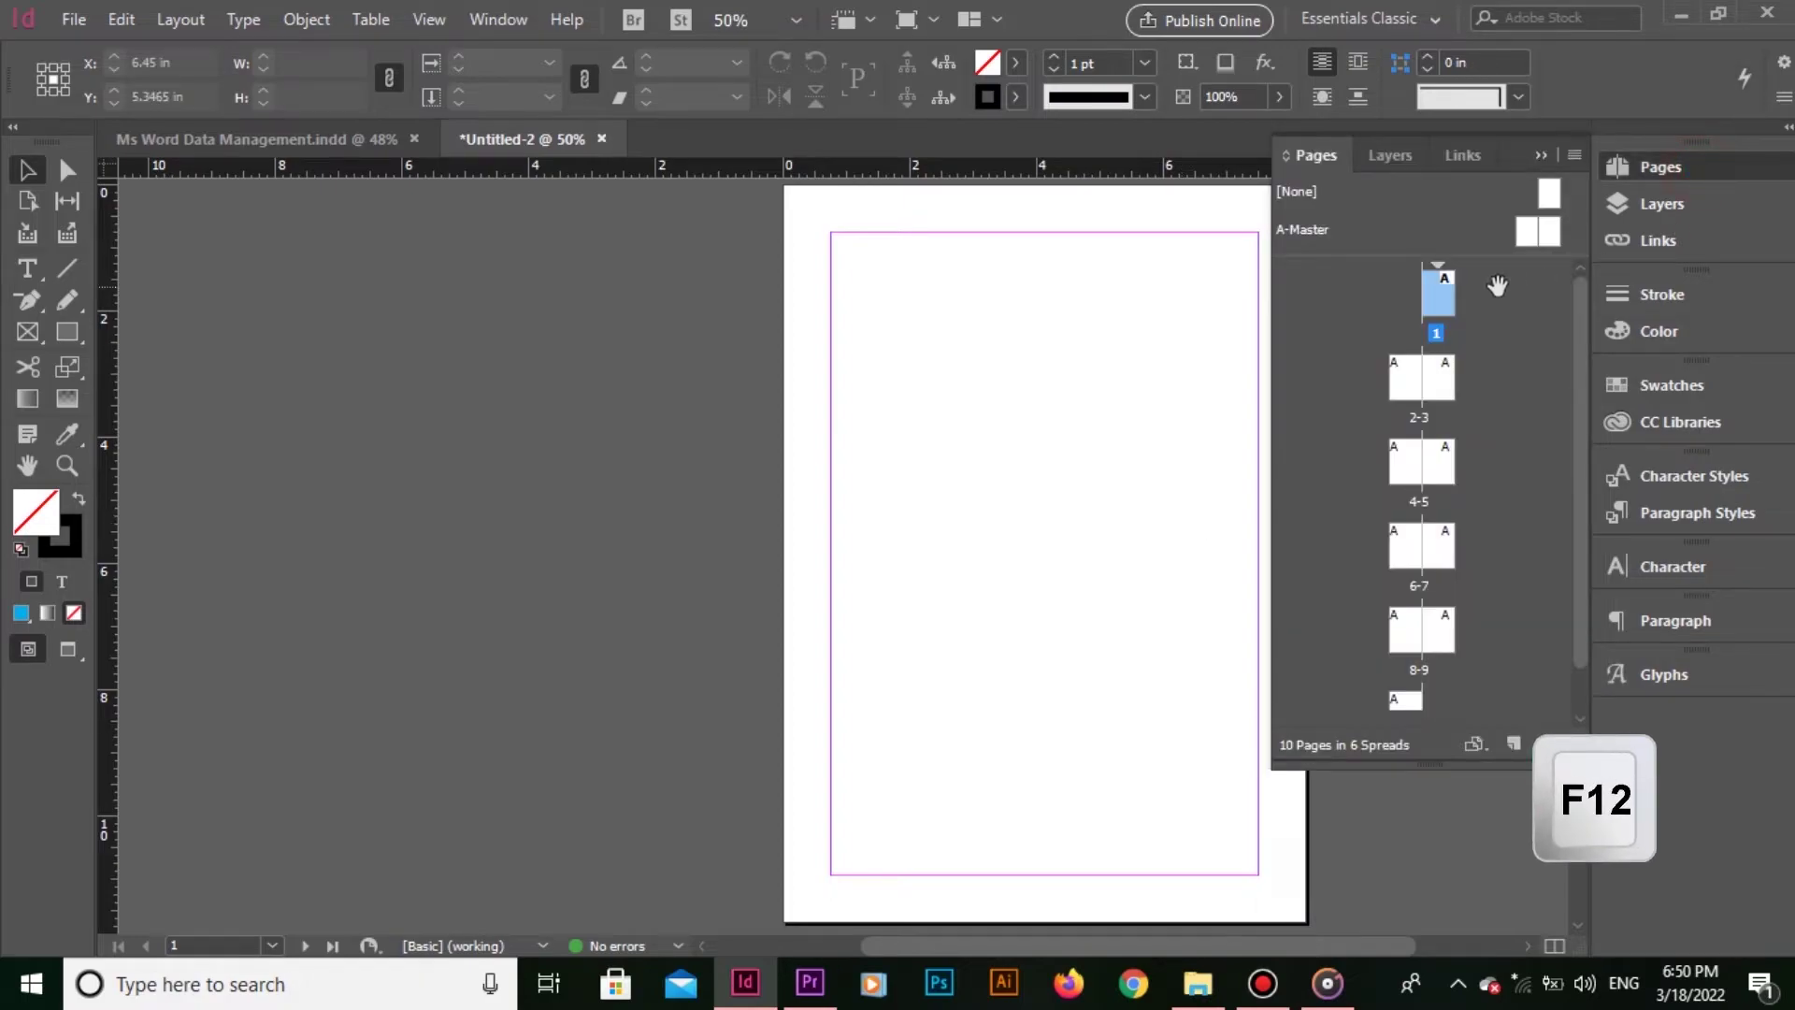
{"action": "double_click", "coordinate": [1526, 232]}
{"action": "left_click", "coordinate": [1539, 154]}
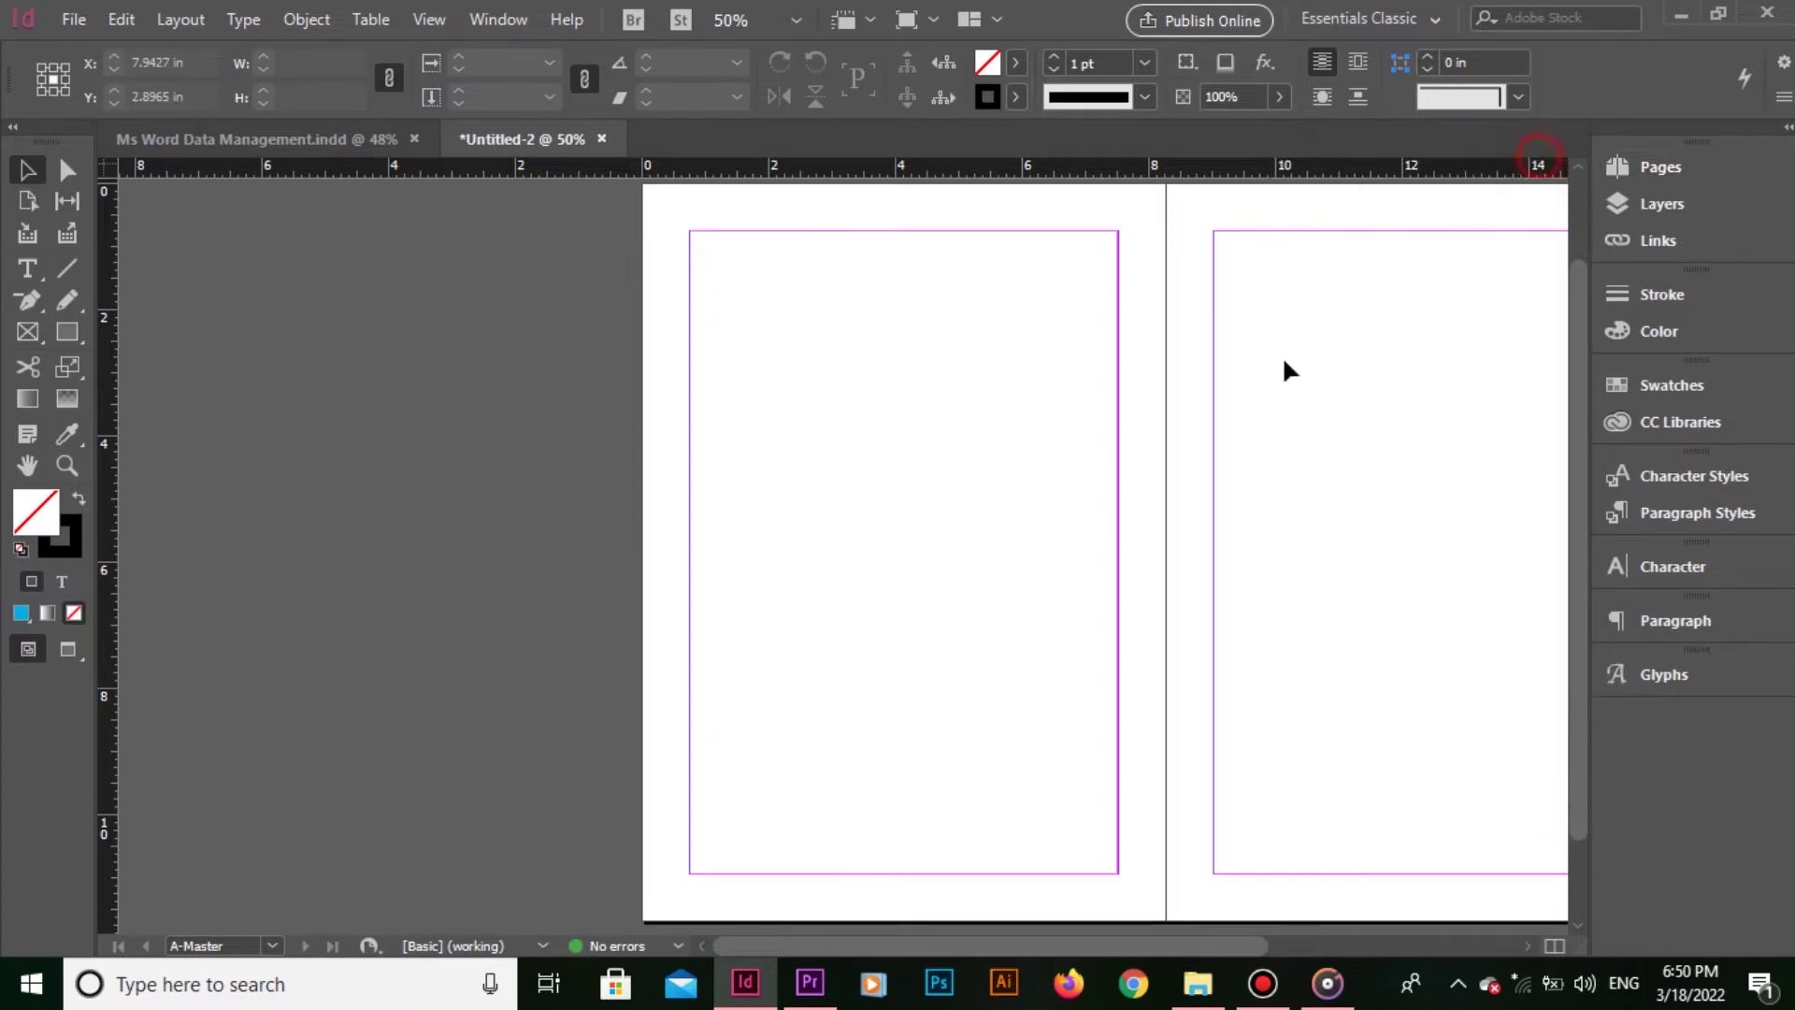
{"action": "left_click_drag", "start_coordinate": [1254, 473], "coordinate": [1014, 479]}
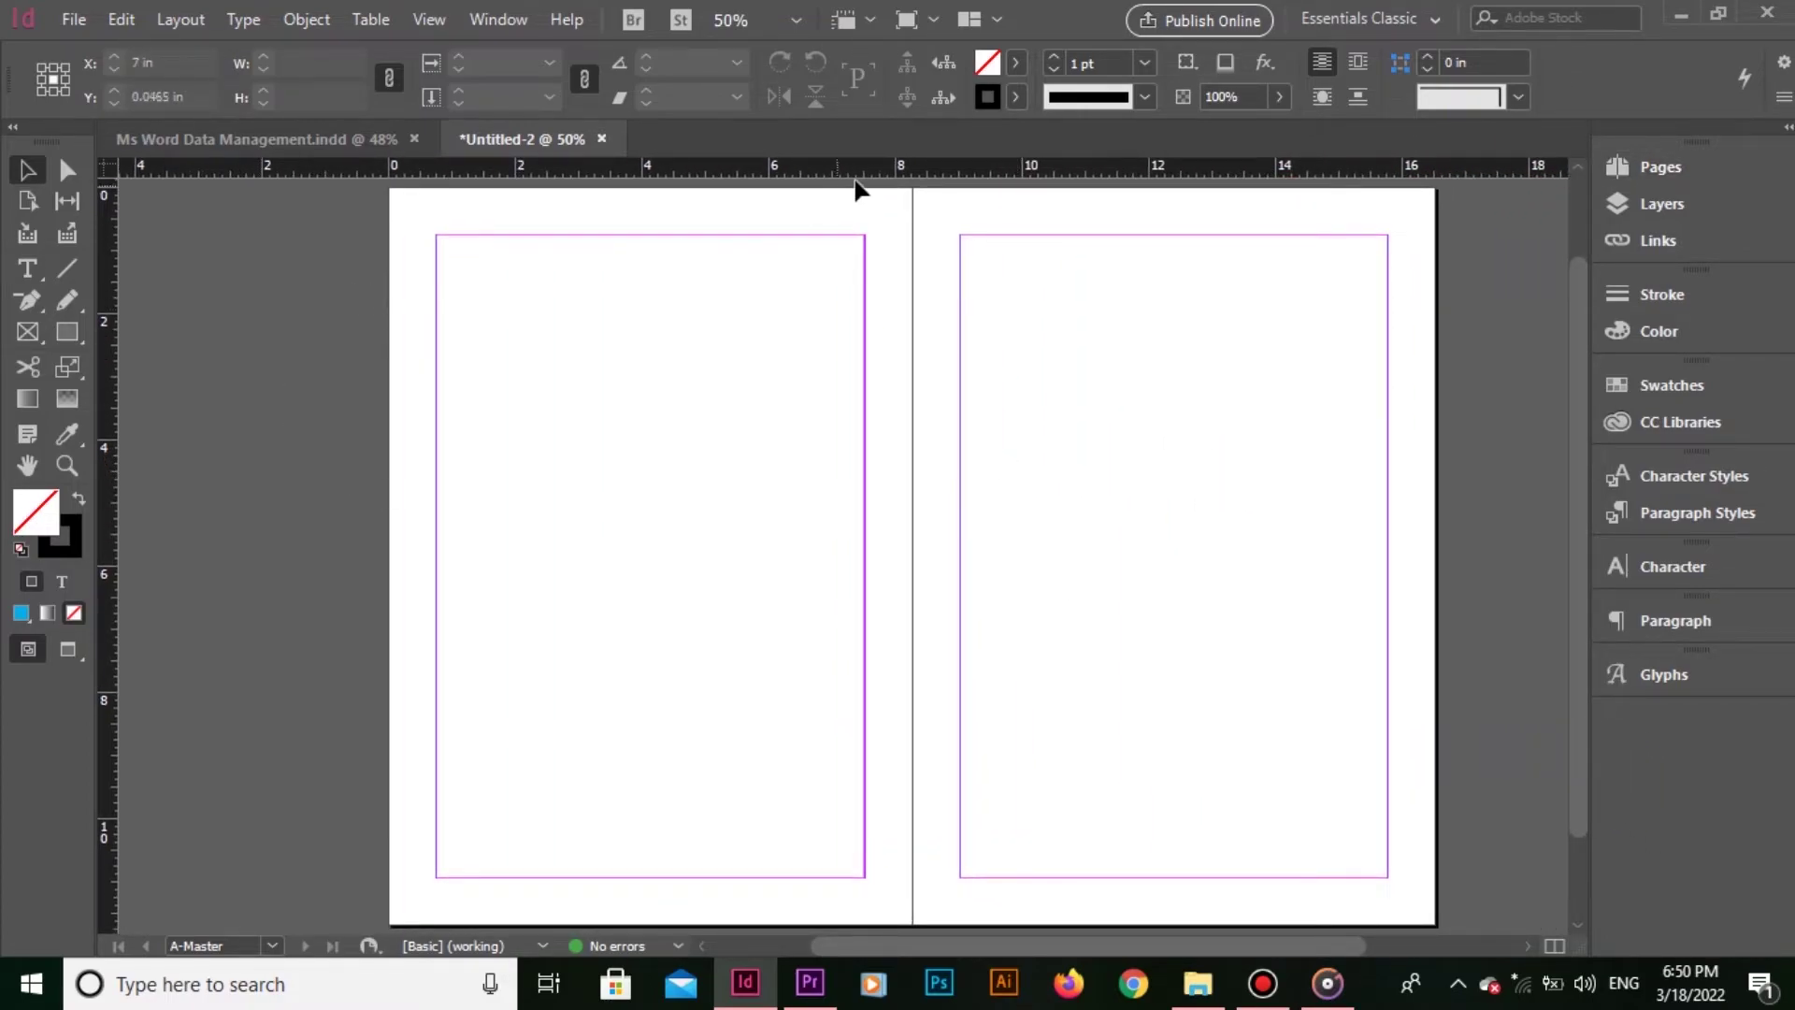
- Ctrl-drag spread guides onto A-Master: 0.75 in top, middle, bottom, margins, spine and page centres
{"action": "key", "text": "ctrl"}
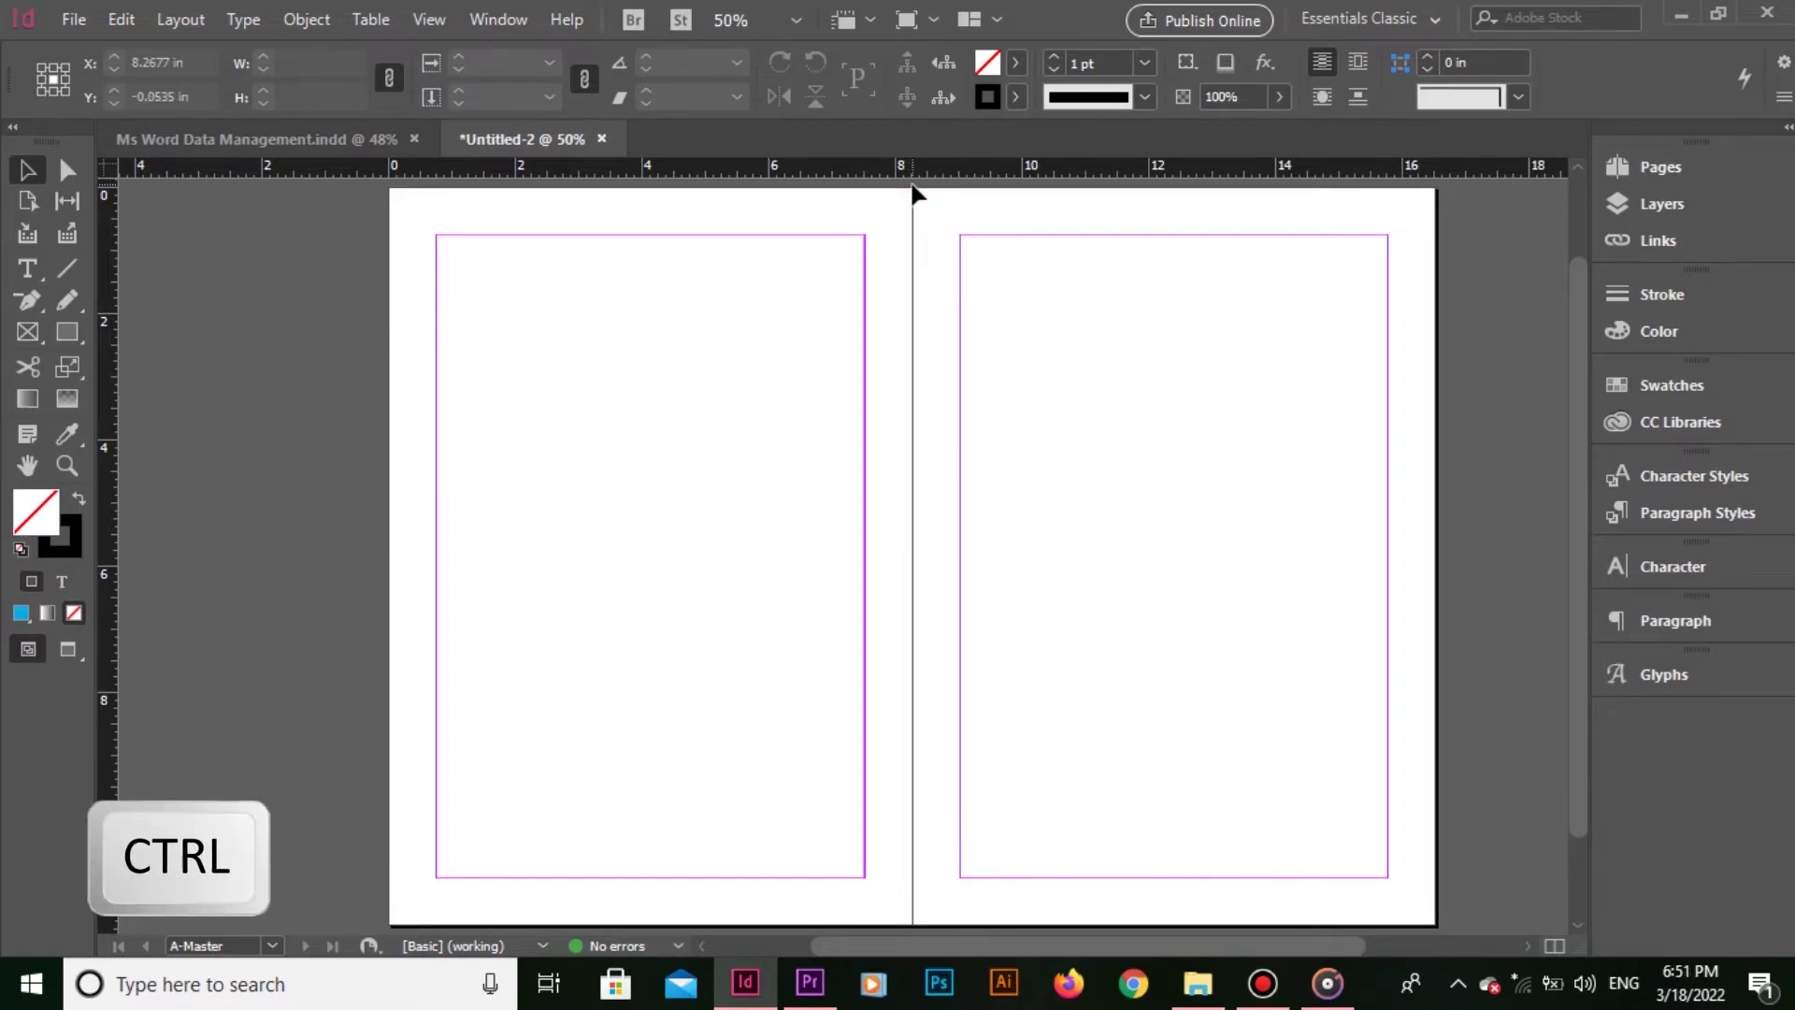
{"action": "left_click_drag", "start_coordinate": [913, 168], "coordinate": [949, 561]}
{"action": "mouse_move", "coordinate": [1014, 177]}
{"action": "left_mouse_down"}
{"action": "mouse_move", "coordinate": [1044, 880]}
{"action": "mouse_move", "coordinate": [1125, 878]}
{"action": "left_mouse_up"}
{"action": "left_click_drag", "start_coordinate": [107, 502], "coordinate": [913, 485]}
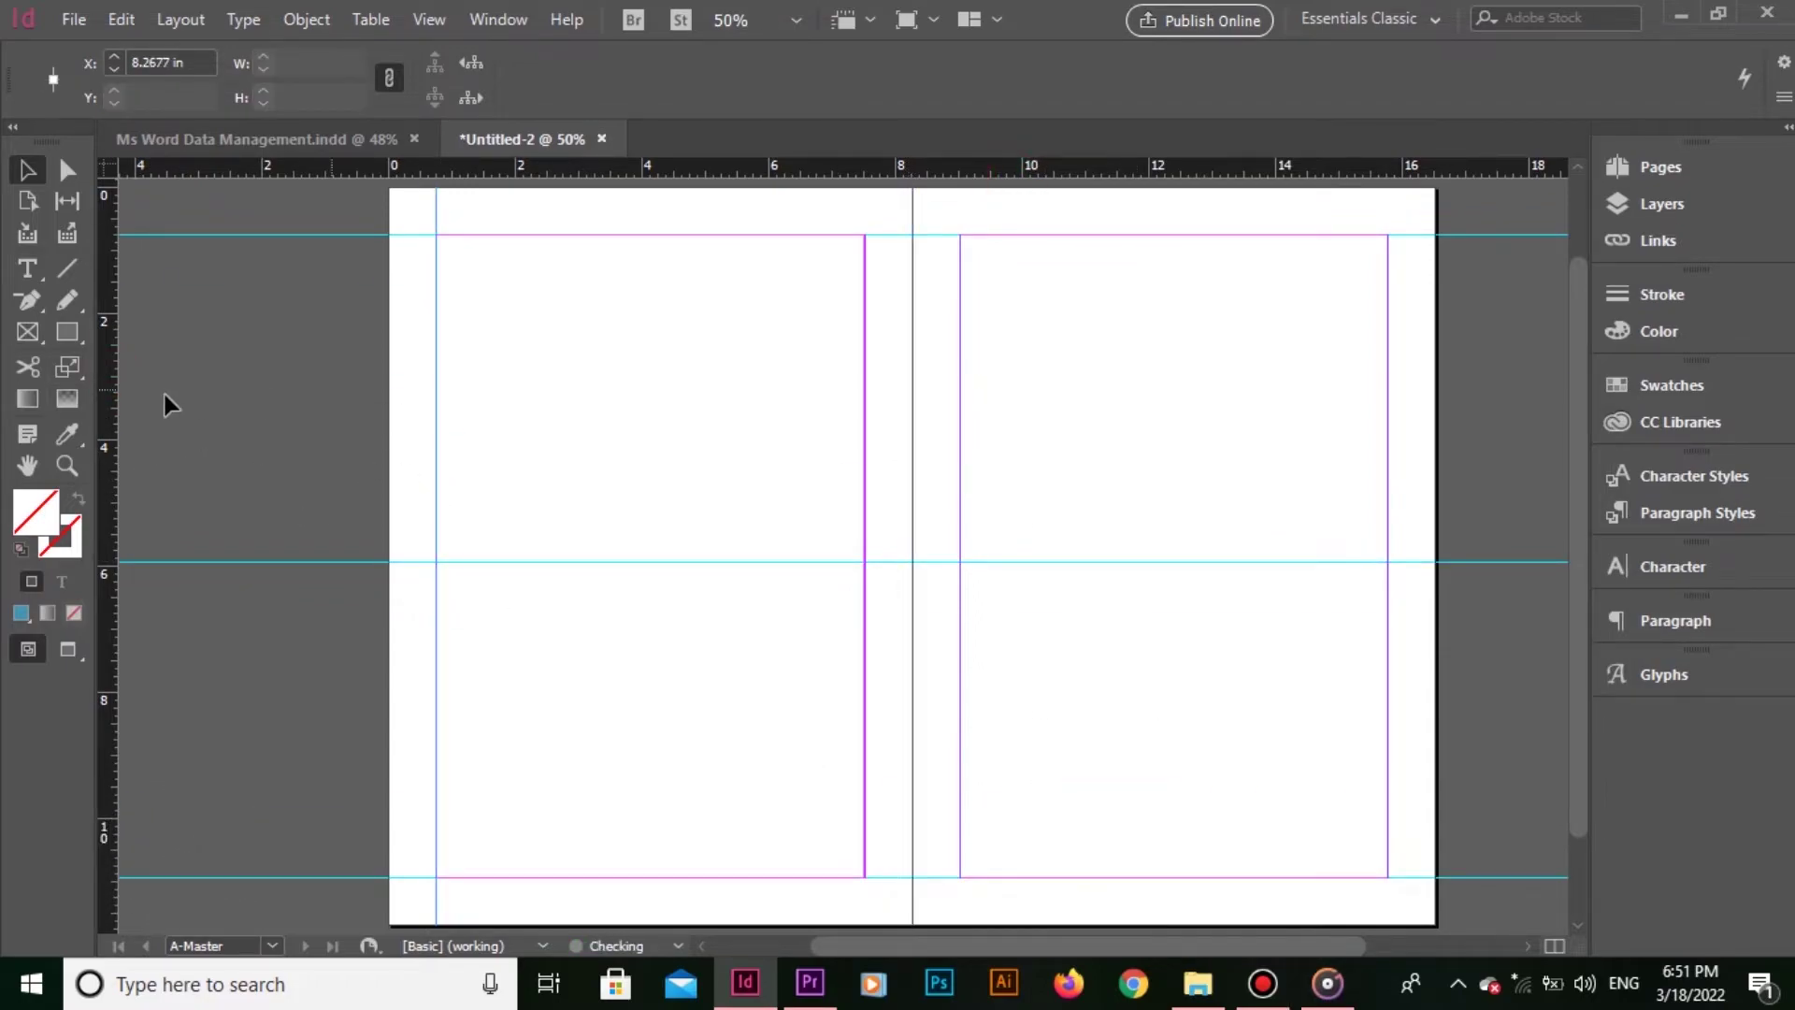
{"action": "mouse_move", "coordinate": [107, 411]}
{"action": "left_mouse_down"}
{"action": "mouse_move", "coordinate": [960, 430]}
{"action": "mouse_move", "coordinate": [1387, 474]}
{"action": "left_mouse_up"}
{"action": "mouse_move", "coordinate": [108, 496]}
{"action": "left_mouse_down"}
{"action": "mouse_move", "coordinate": [692, 411]}
{"action": "mouse_move", "coordinate": [658, 411]}
{"action": "left_mouse_up"}
{"action": "left_click_drag", "start_coordinate": [107, 477], "coordinate": [1186, 477]}
{"action": "left_click", "coordinate": [1065, 580]}
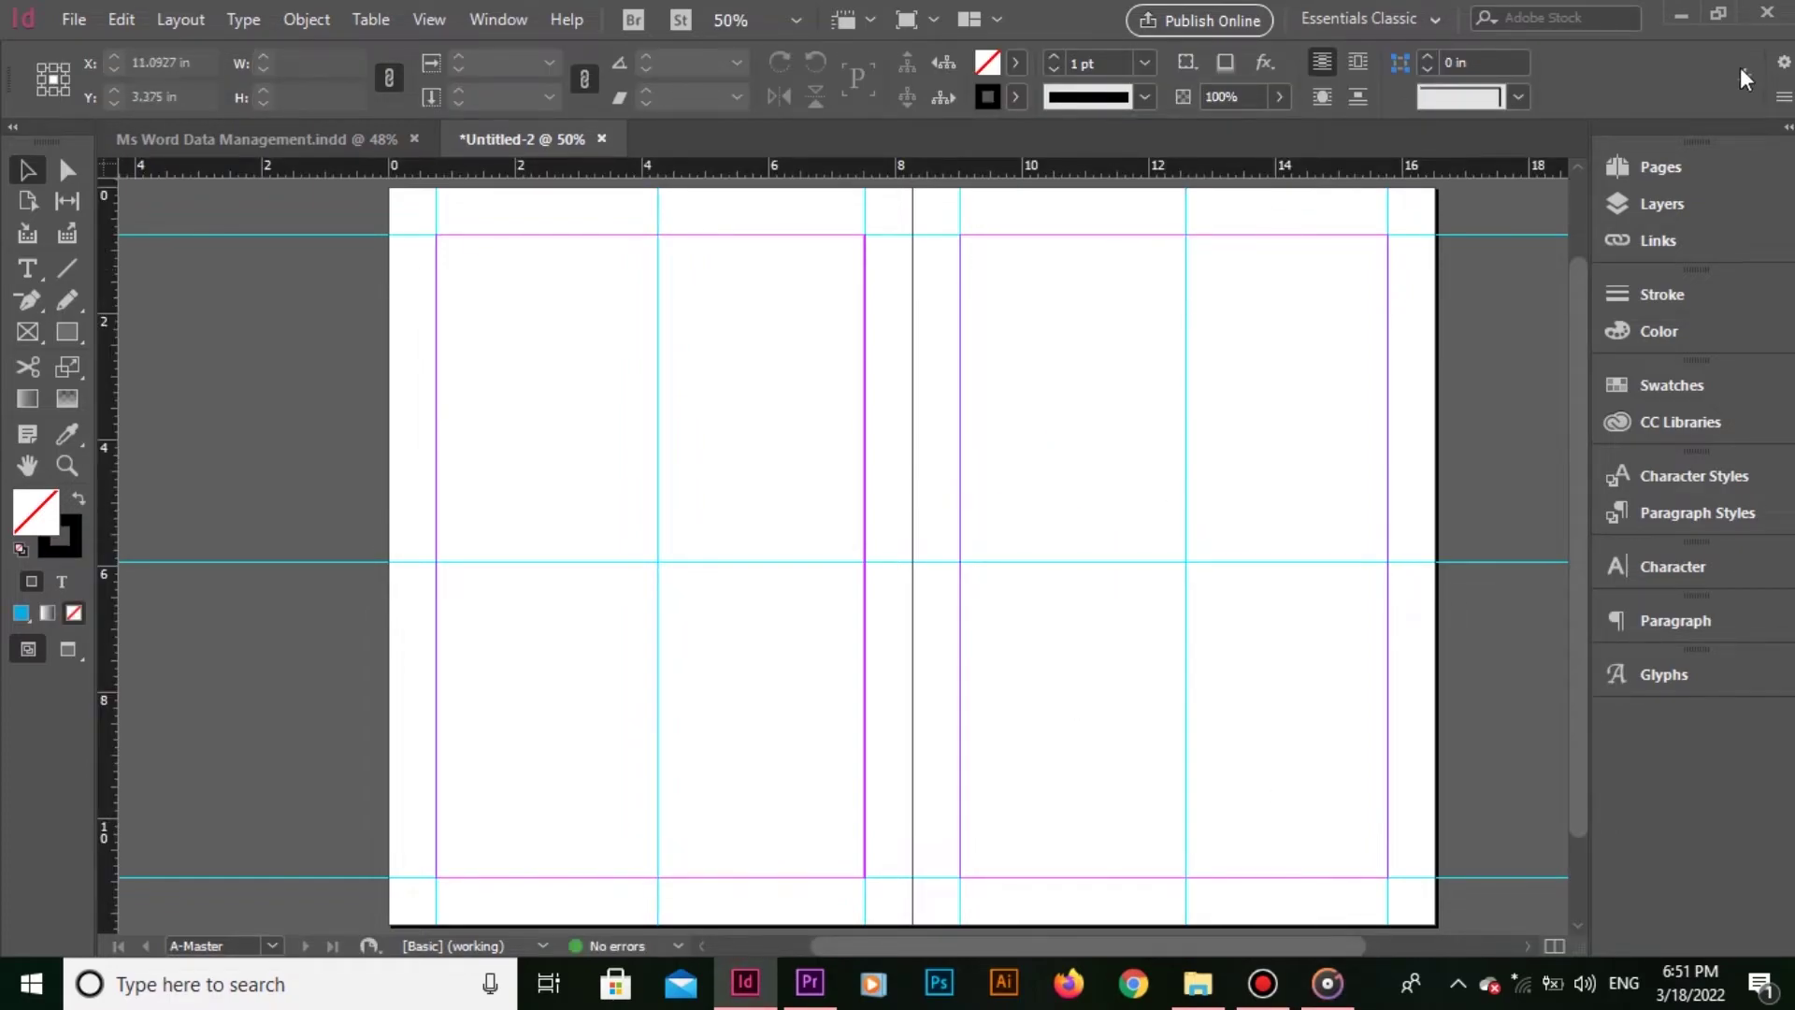
- Return to page 1 and pan to the pages 2–3 spread to see the master grid
{"action": "left_click", "coordinate": [1713, 155]}
{"action": "left_click", "coordinate": [1430, 313]}
{"action": "double_click", "coordinate": [1431, 313]}
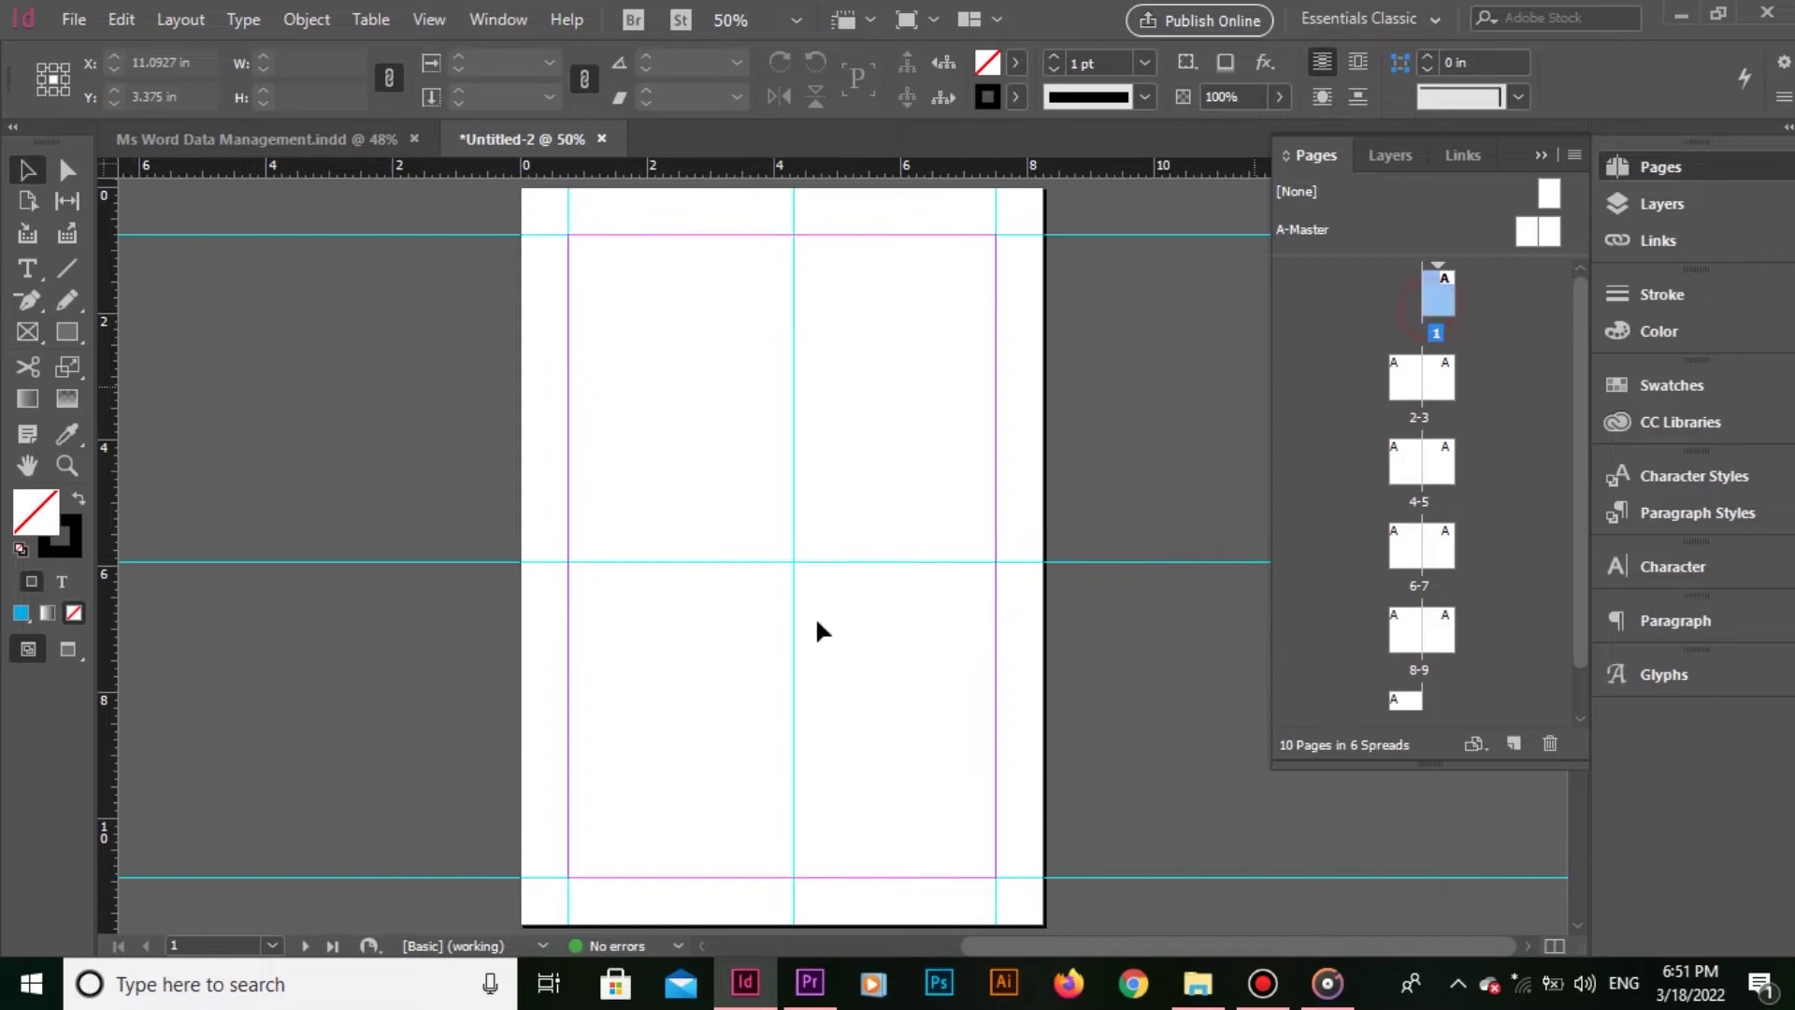
{"action": "left_click_drag", "start_coordinate": [661, 713], "coordinate": [851, 668]}
- Scroll down to the page 8 spread to check the master grid, then recentre page 1
{"action": "scroll", "coordinate": [851, 667], "scroll_direction": "down", "scroll_amount": 5}
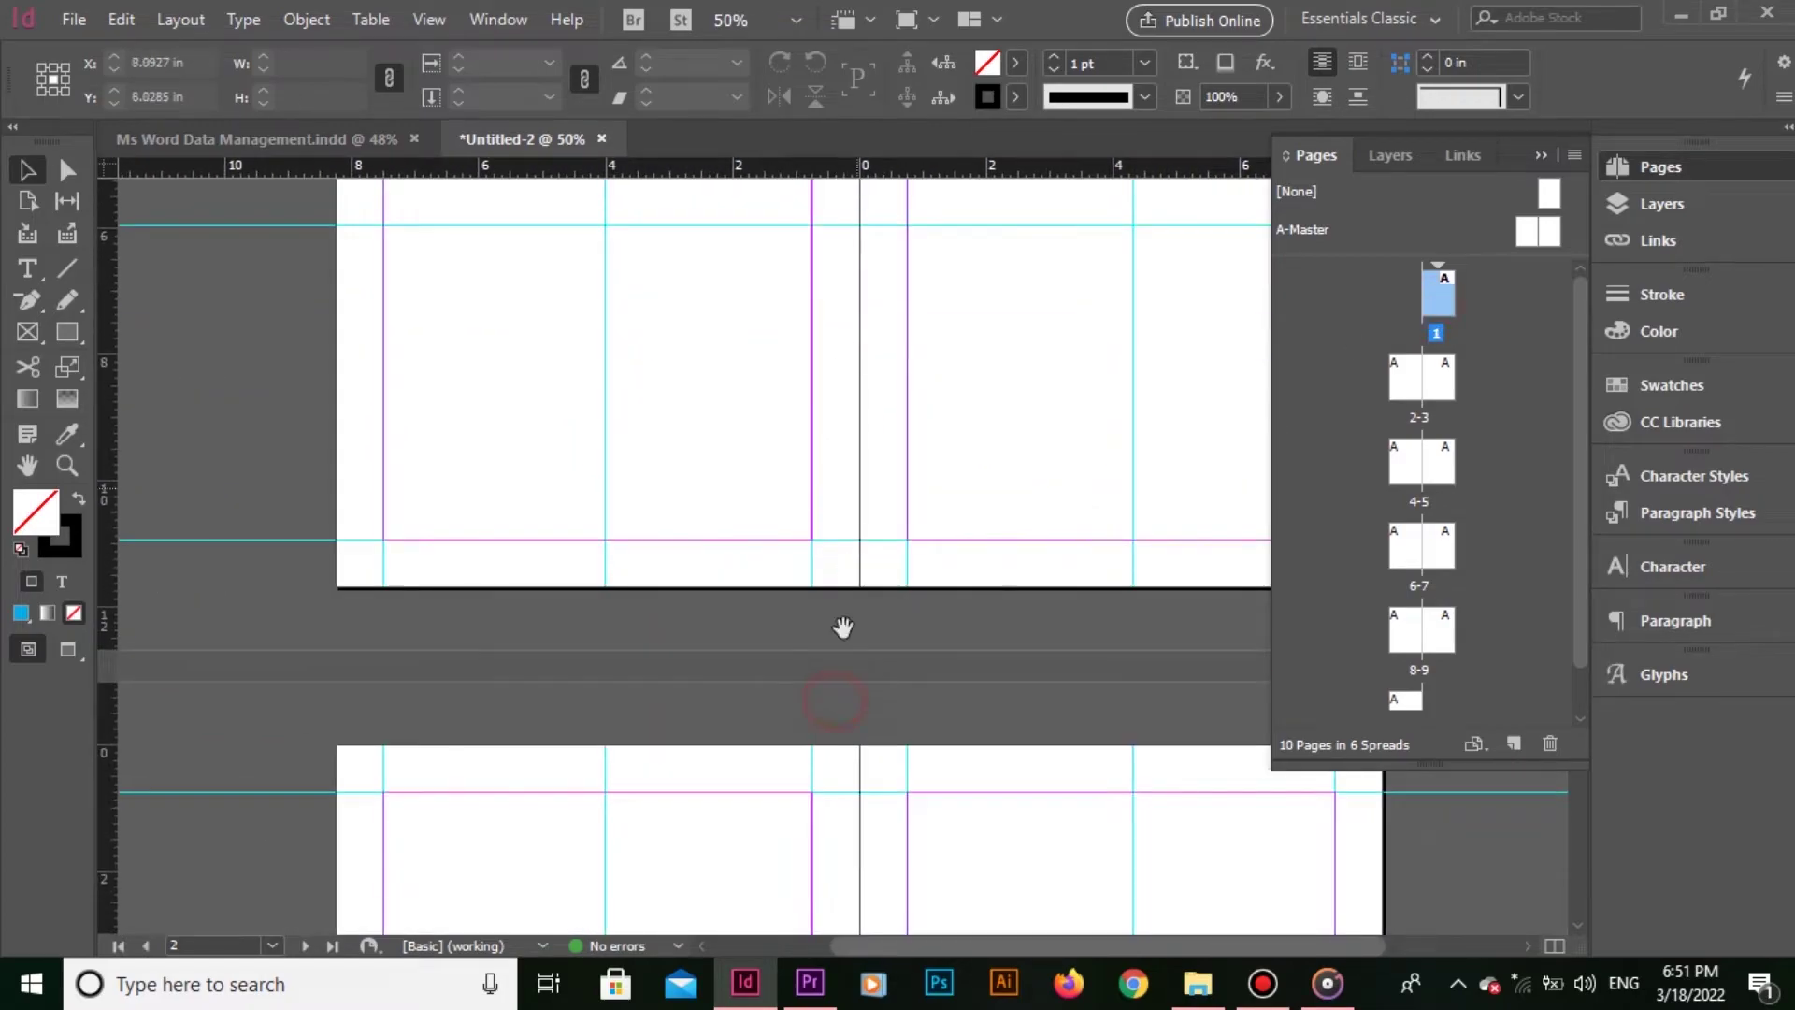
{"action": "scroll", "coordinate": [879, 622], "scroll_direction": "down", "scroll_amount": 5}
{"action": "scroll", "coordinate": [837, 617], "scroll_direction": "down", "scroll_amount": 5}
{"action": "scroll", "coordinate": [883, 608], "scroll_direction": "down", "scroll_amount": 5}
{"action": "scroll", "coordinate": [866, 609], "scroll_direction": "down", "scroll_amount": 5}
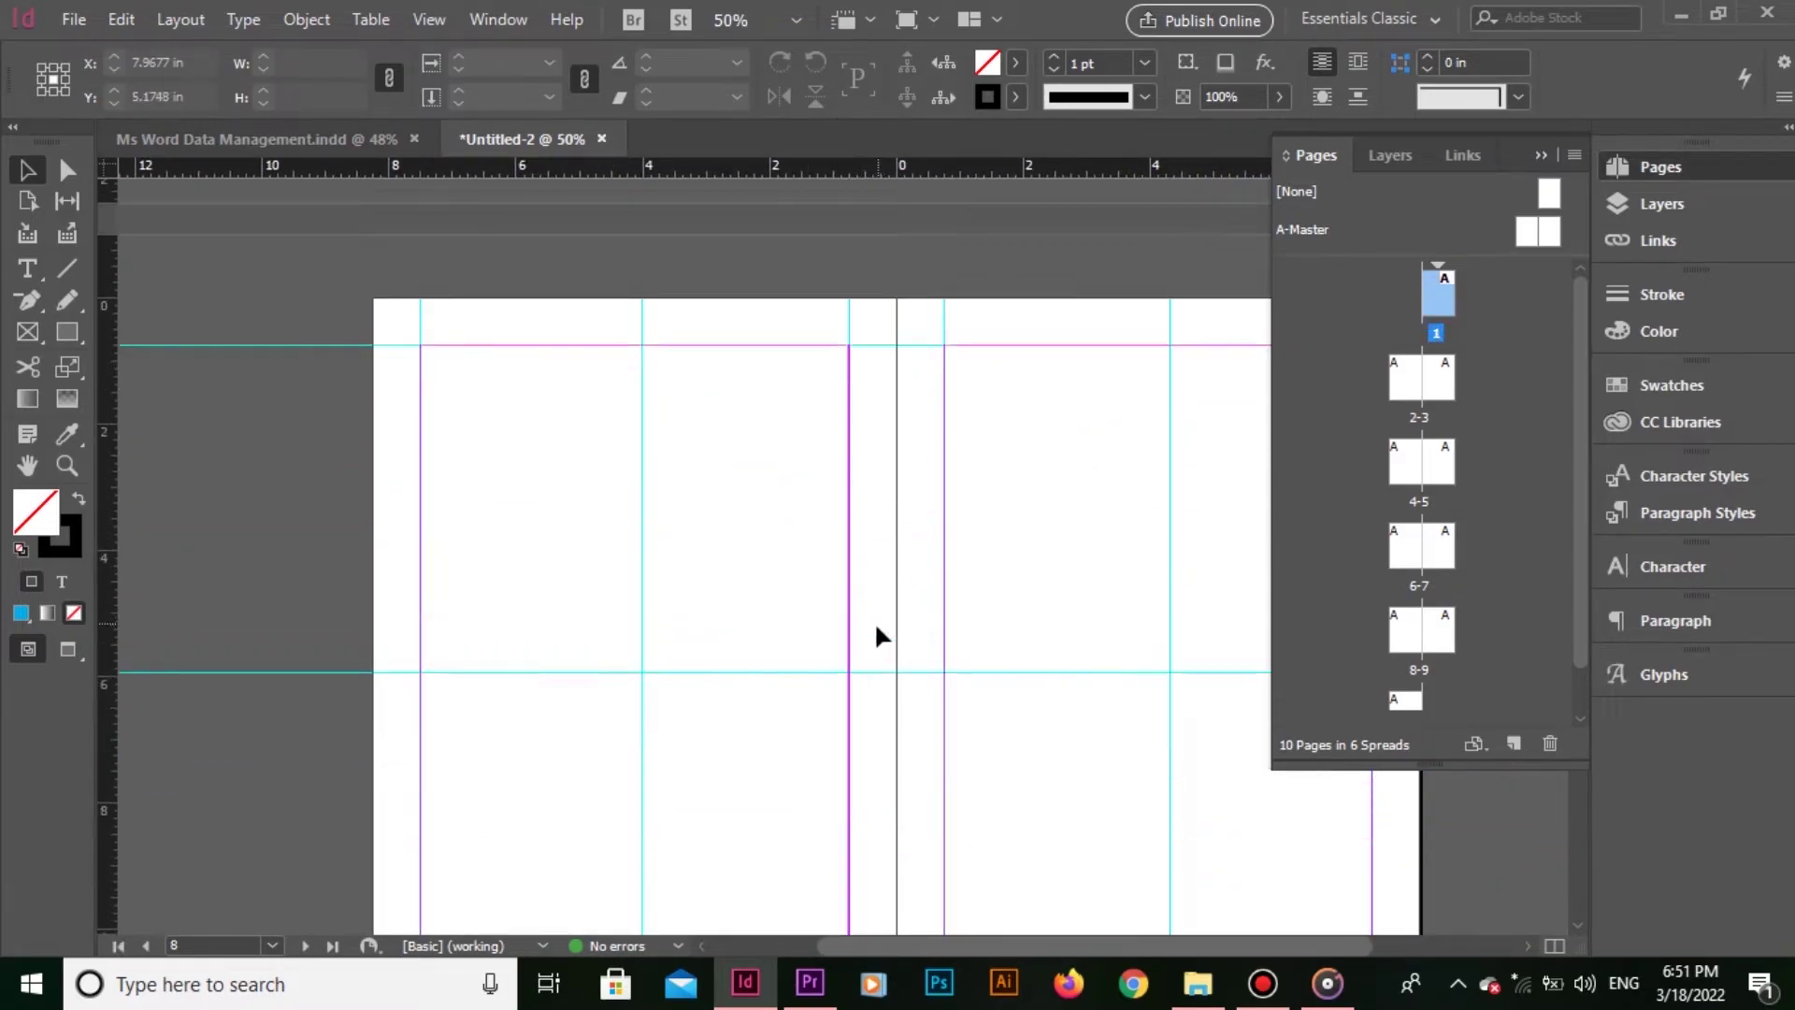
{"action": "scroll", "coordinate": [875, 625], "scroll_direction": "down", "scroll_amount": 5}
{"action": "scroll", "coordinate": [882, 641], "scroll_direction": "down", "scroll_amount": 3}
{"action": "scroll", "coordinate": [665, 494], "scroll_direction": "up", "scroll_amount": 5}
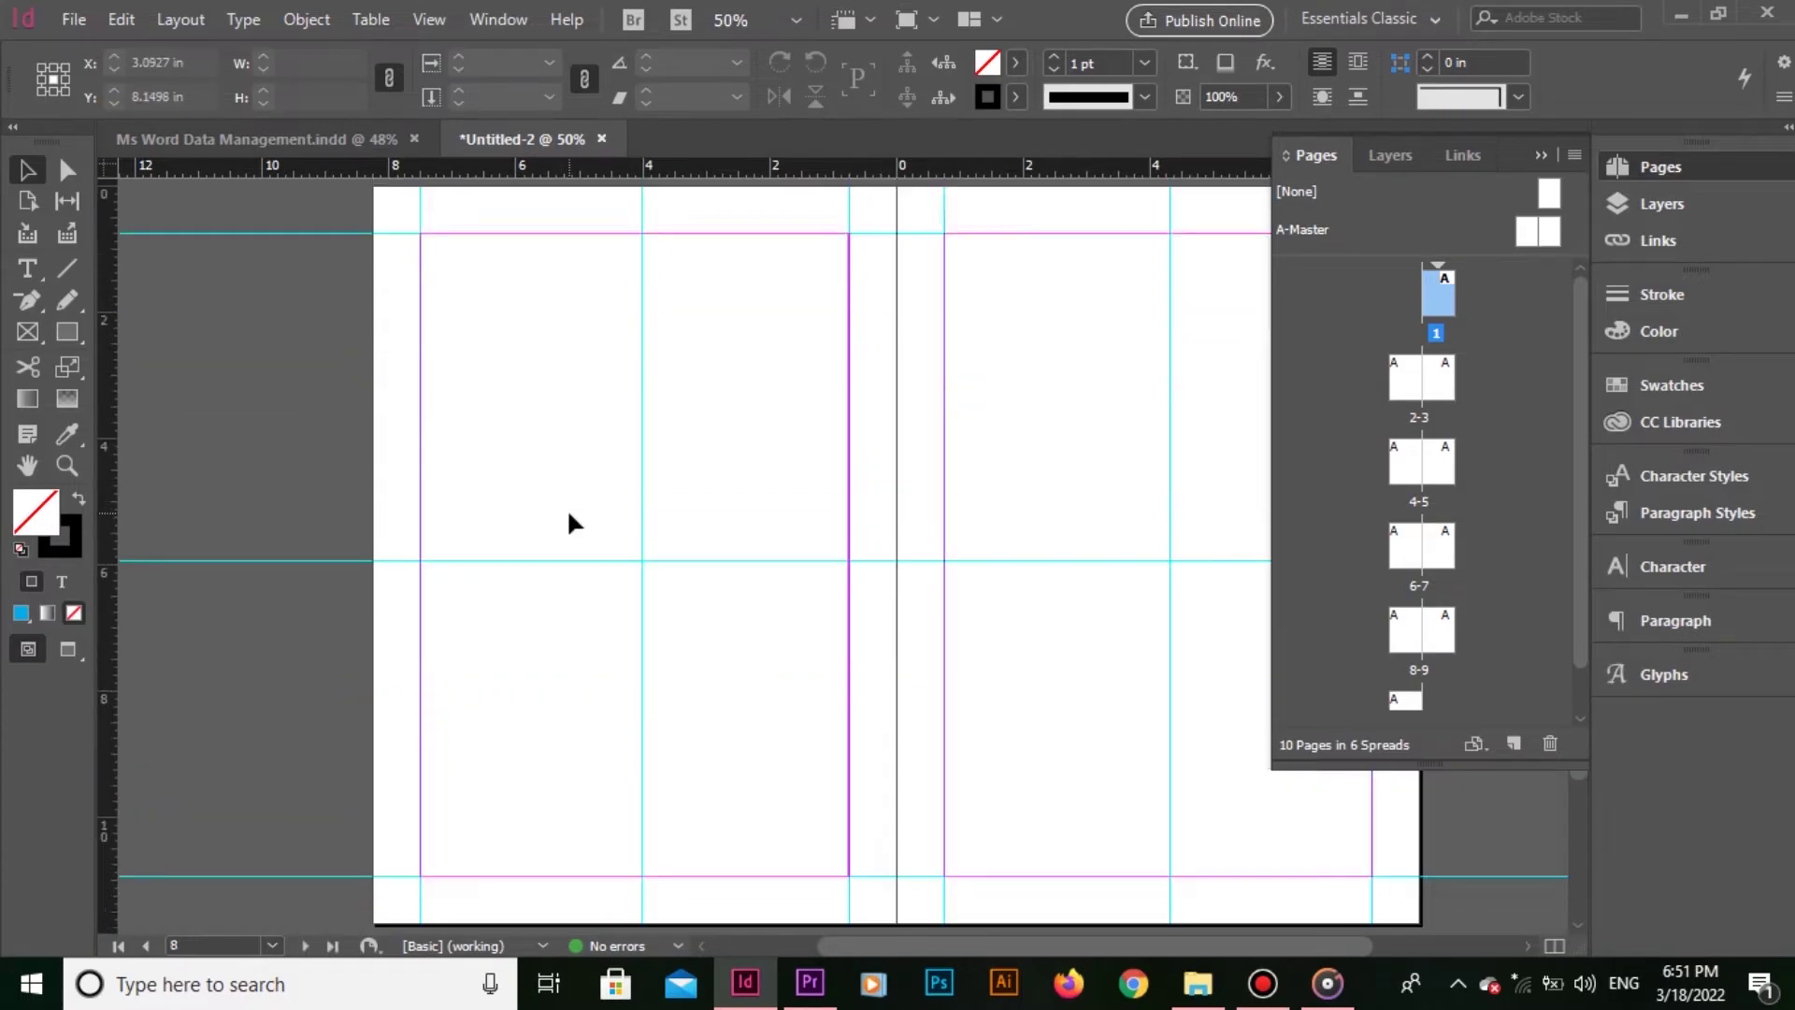
{"action": "scroll", "coordinate": [570, 514], "scroll_direction": "up", "scroll_amount": 5}
{"action": "scroll", "coordinate": [573, 518], "scroll_direction": "up", "scroll_amount": 5}
{"action": "scroll", "coordinate": [603, 534], "scroll_direction": "up", "scroll_amount": 5}
{"action": "scroll", "coordinate": [595, 538], "scroll_direction": "up", "scroll_amount": 5}
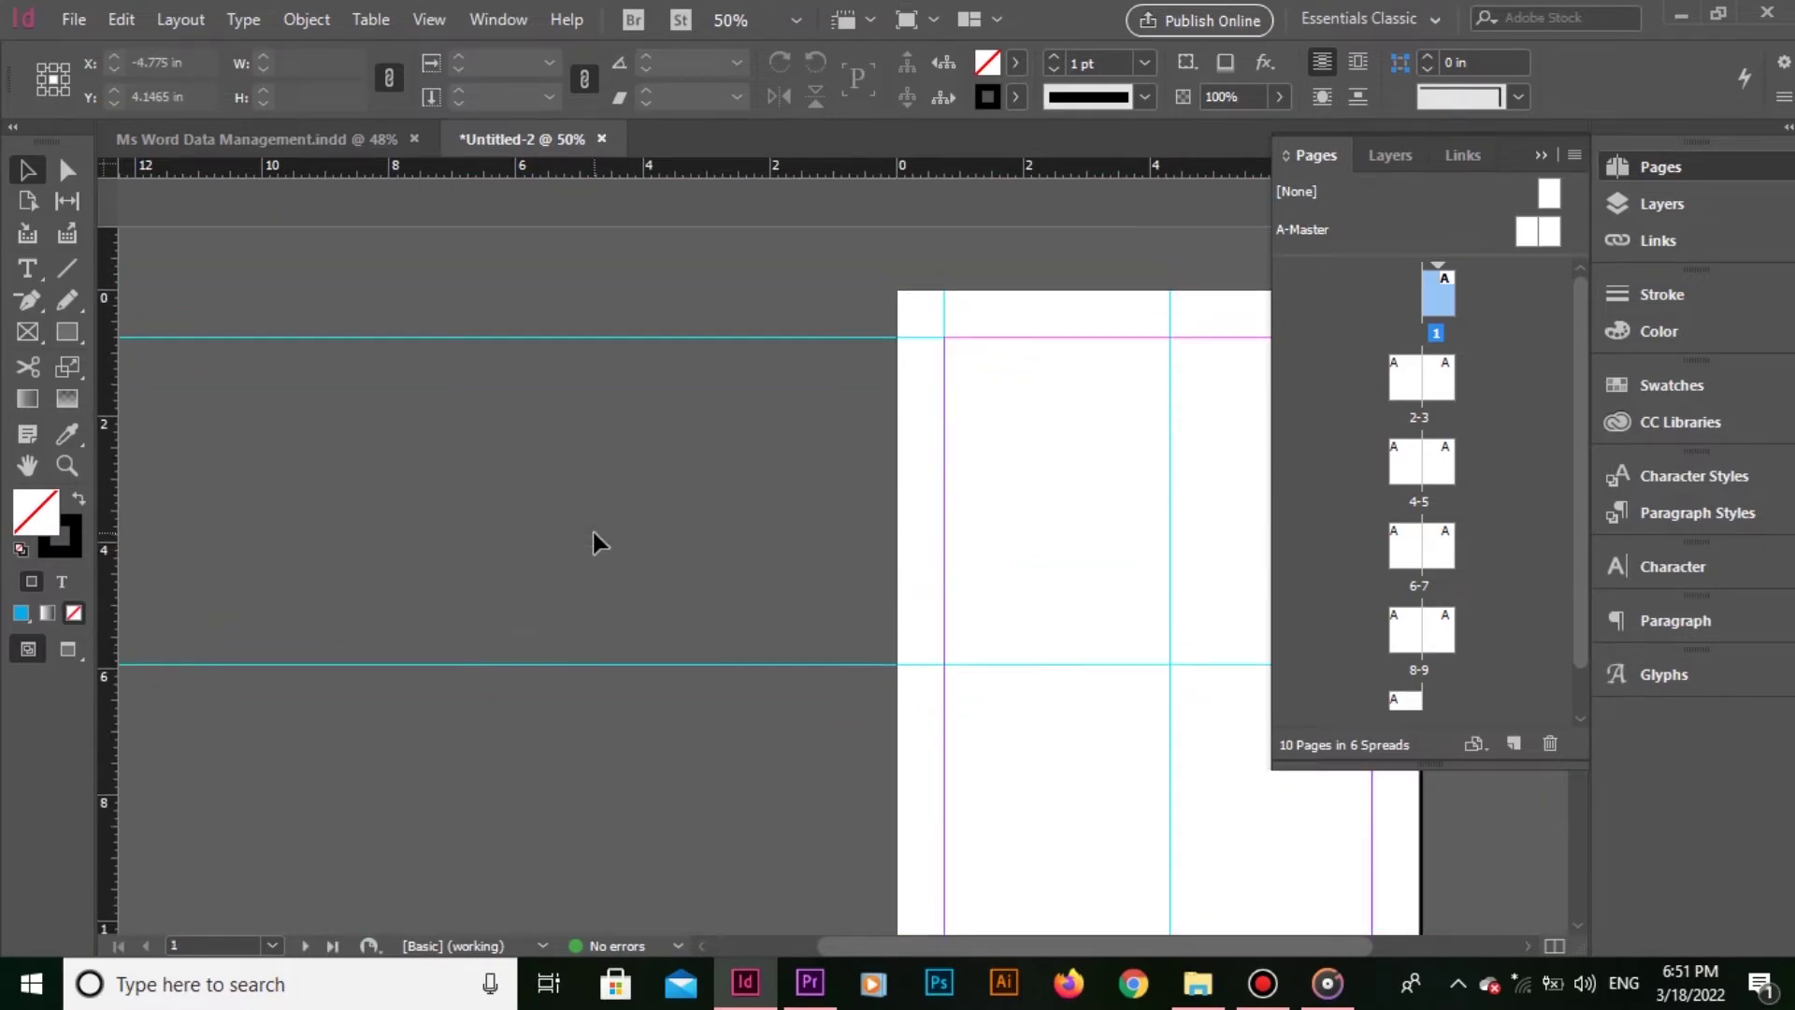
{"action": "left_click_drag", "start_coordinate": [972, 729], "coordinate": [646, 648]}
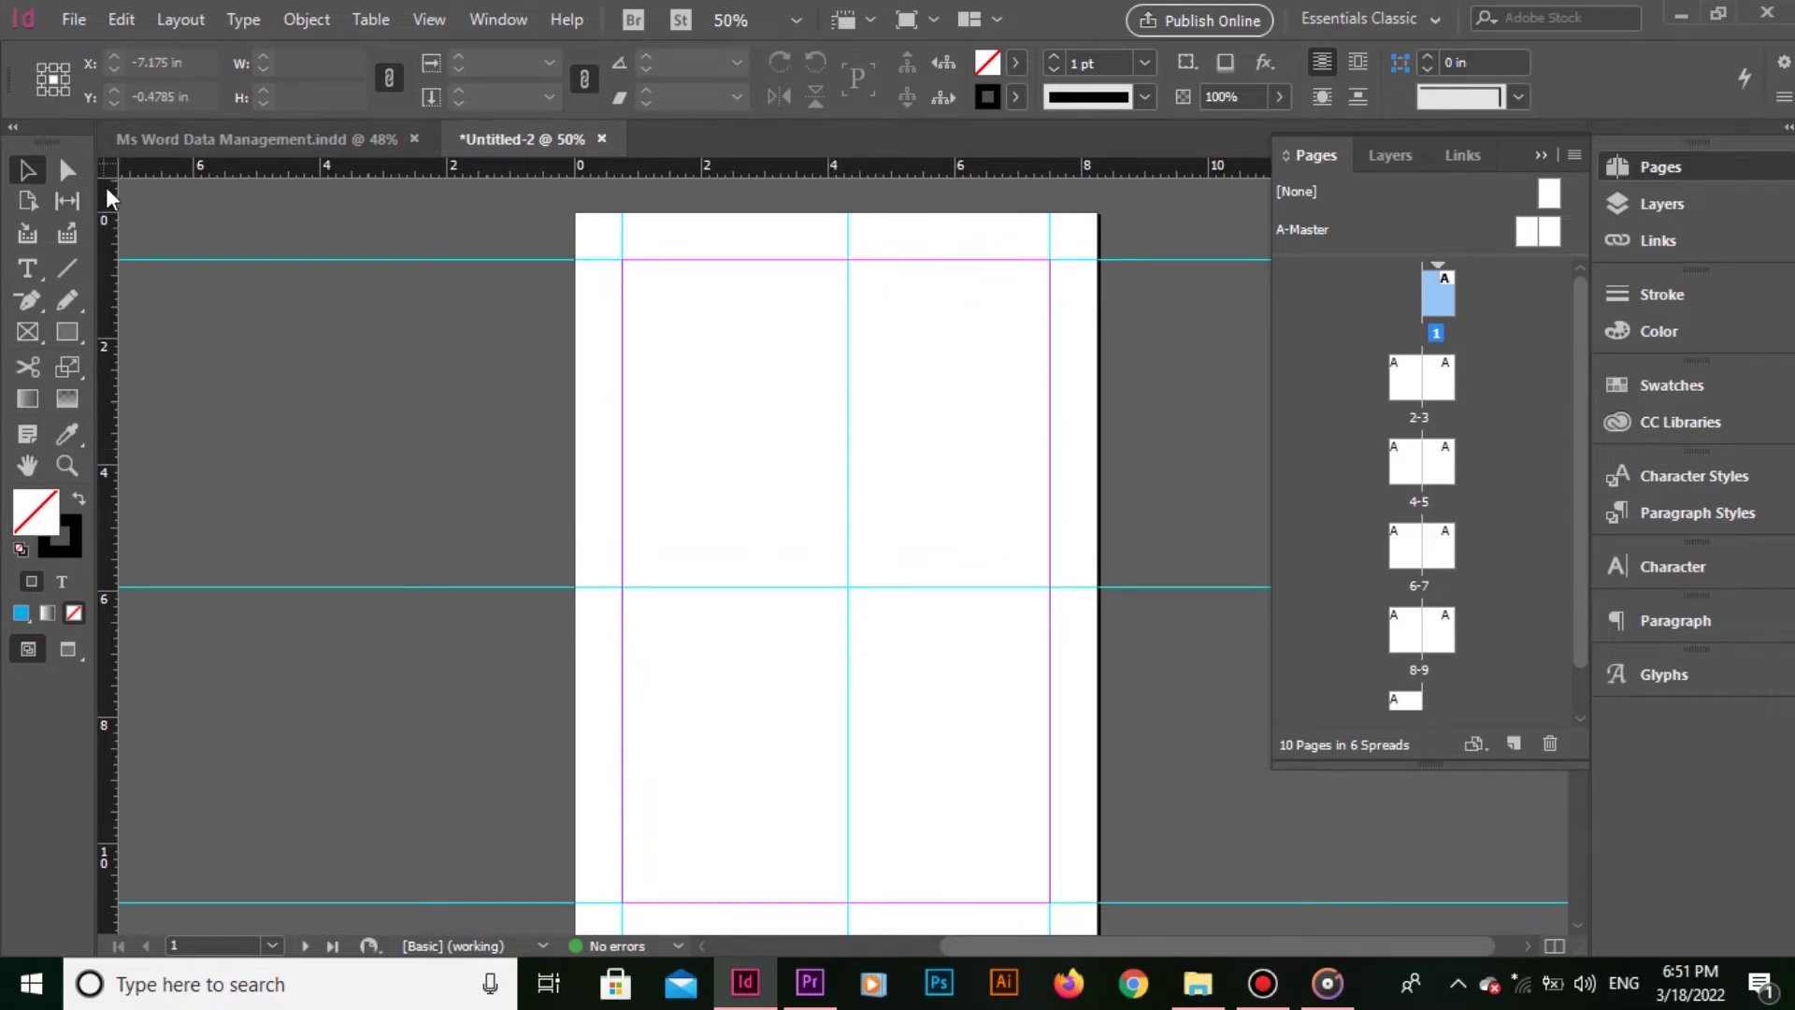
- Ctrl-drag from the ruler origin corner to place a crossing vertical and horizontal guide on page 1
{"action": "key", "text": "ctrl"}
{"action": "mouse_move", "coordinate": [109, 170]}
{"action": "left_mouse_down"}
{"action": "mouse_move", "coordinate": [761, 536]}
{"action": "mouse_move", "coordinate": [109, 168]}
{"action": "mouse_move", "coordinate": [745, 508]}
{"action": "left_mouse_up"}
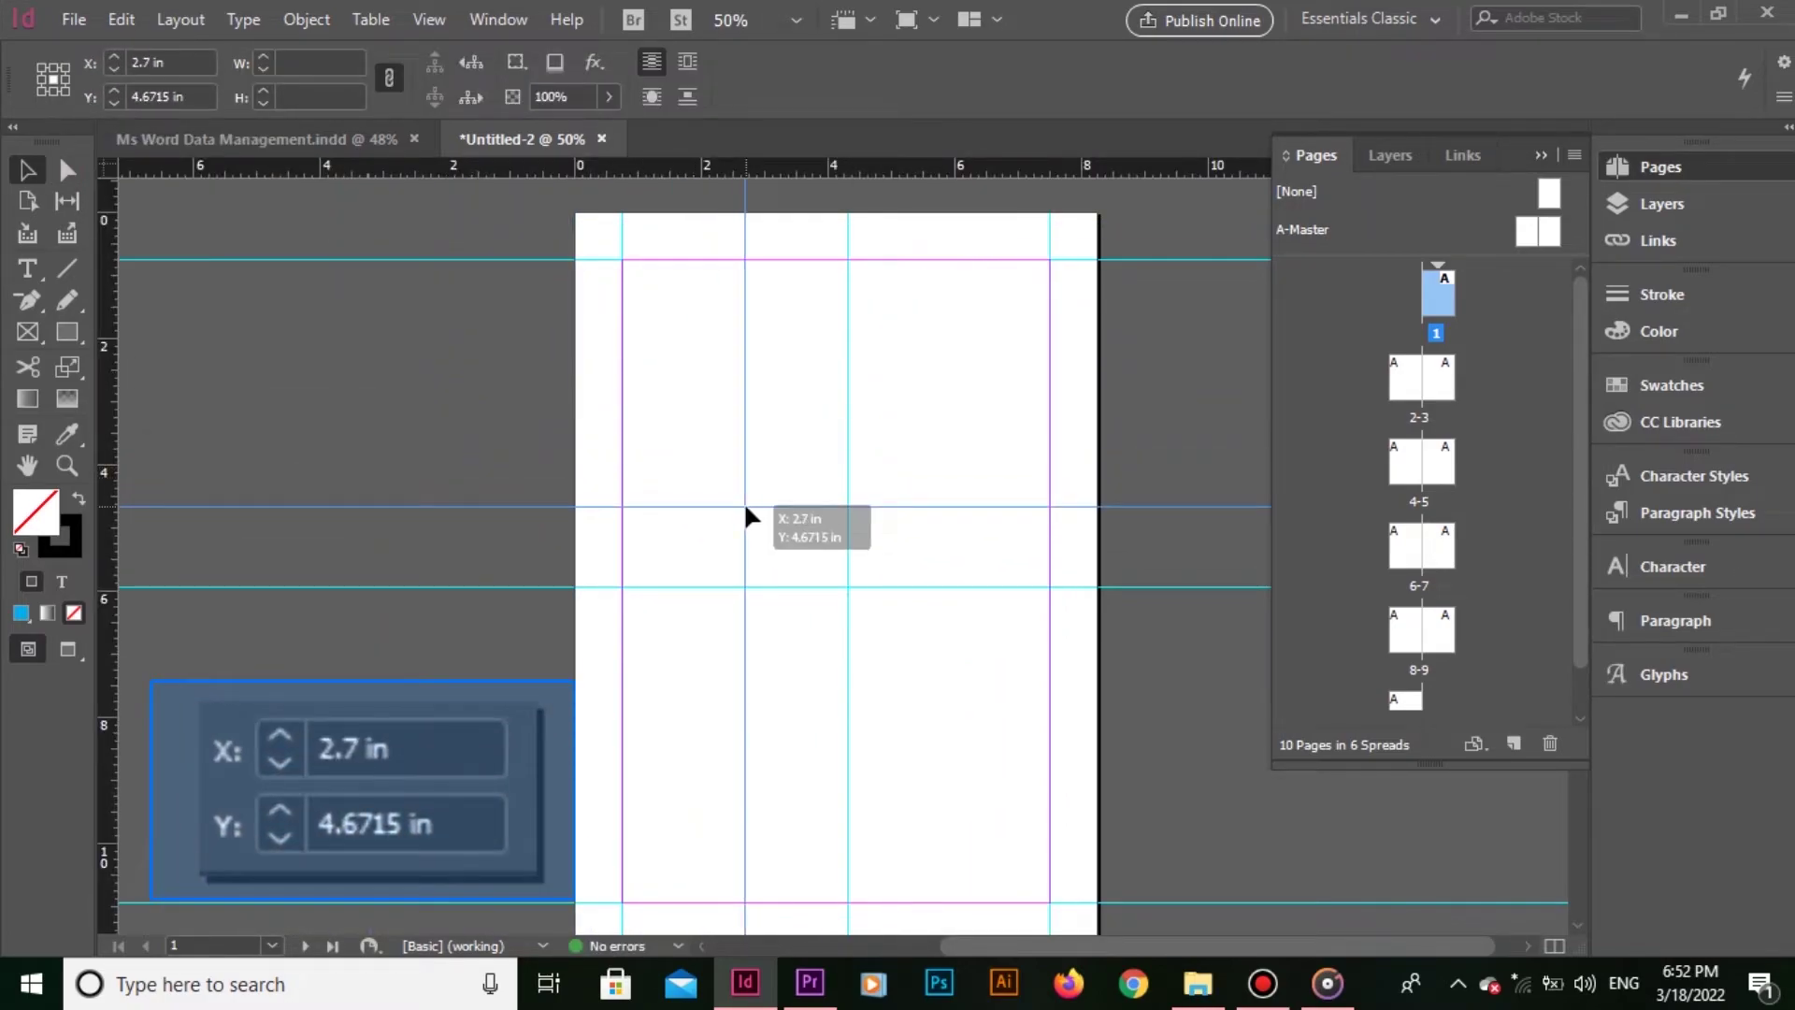
{"action": "mouse_move", "coordinate": [745, 508]}
{"action": "left_mouse_down"}
{"action": "mouse_move", "coordinate": [784, 621]}
{"action": "mouse_move", "coordinate": [765, 440]}
{"action": "mouse_move", "coordinate": [762, 718]}
{"action": "mouse_move", "coordinate": [981, 721]}
{"action": "mouse_move", "coordinate": [980, 458]}
{"action": "mouse_move", "coordinate": [712, 453]}
{"action": "left_mouse_up"}
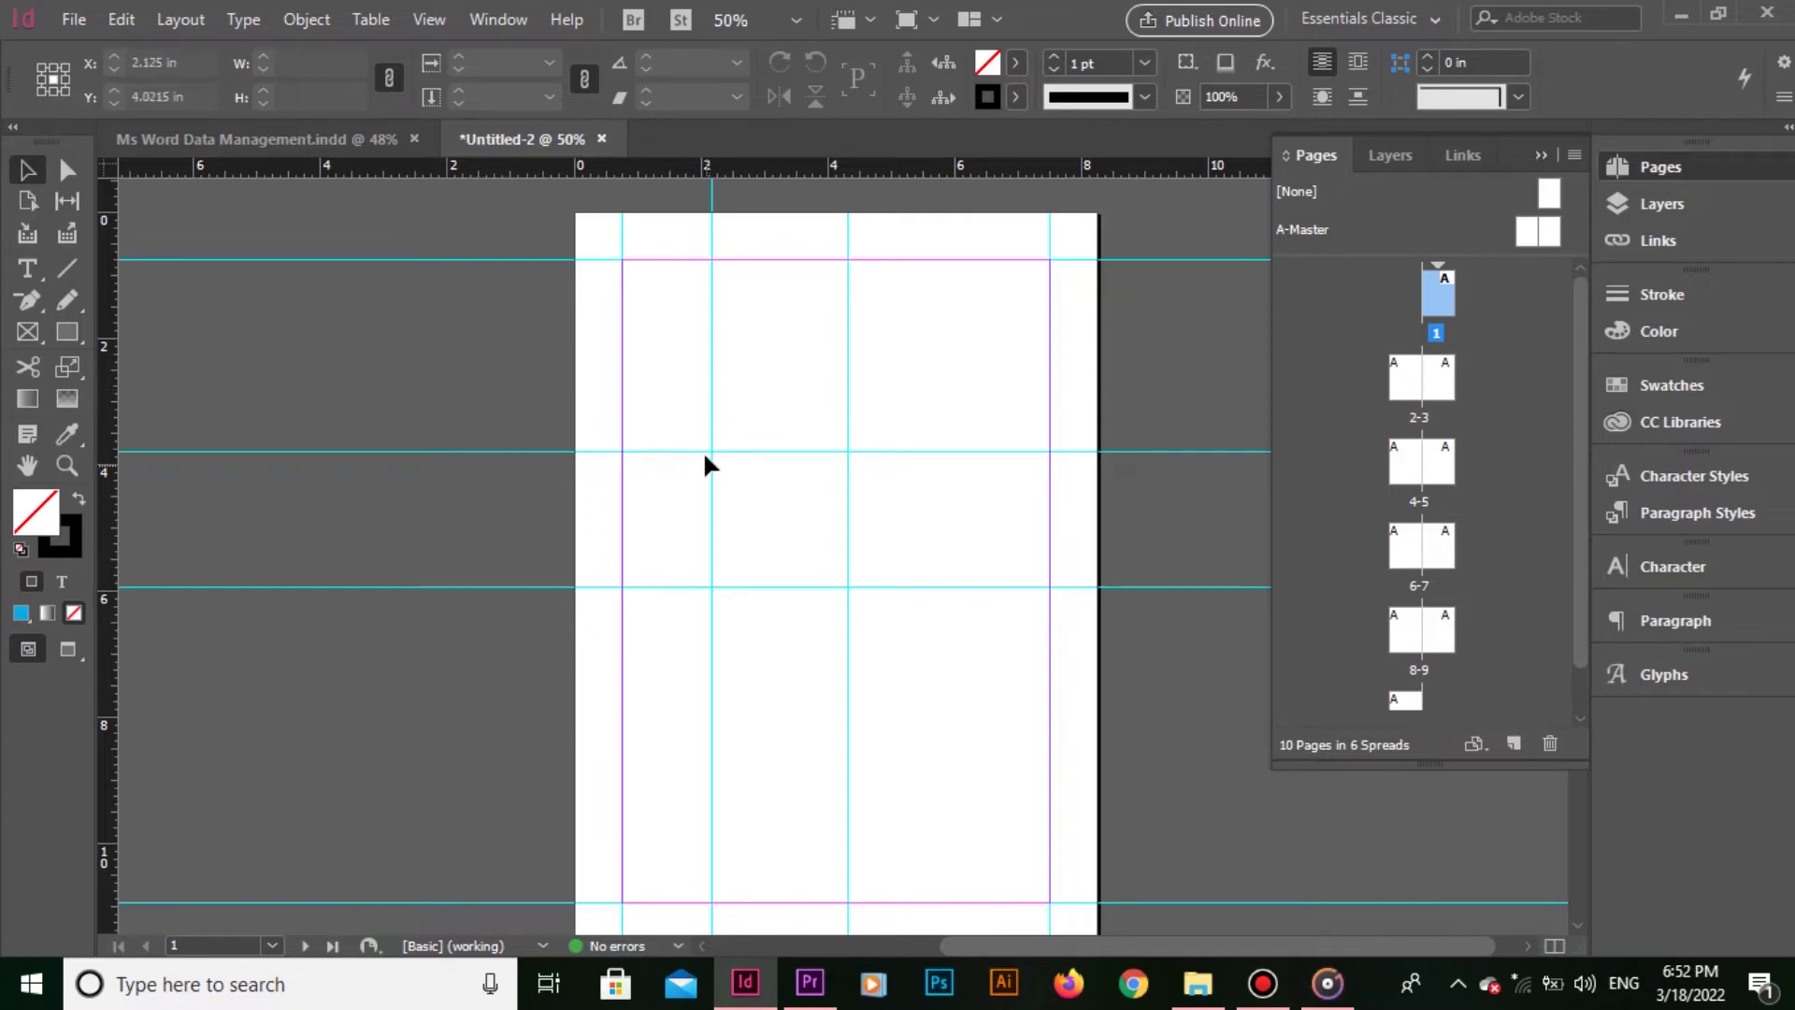
- Select the new guide pair and set the horizontal guide to Y 2 in
{"action": "left_click", "coordinate": [684, 423]}
{"action": "left_click_drag", "start_coordinate": [703, 449], "coordinate": [719, 465]}
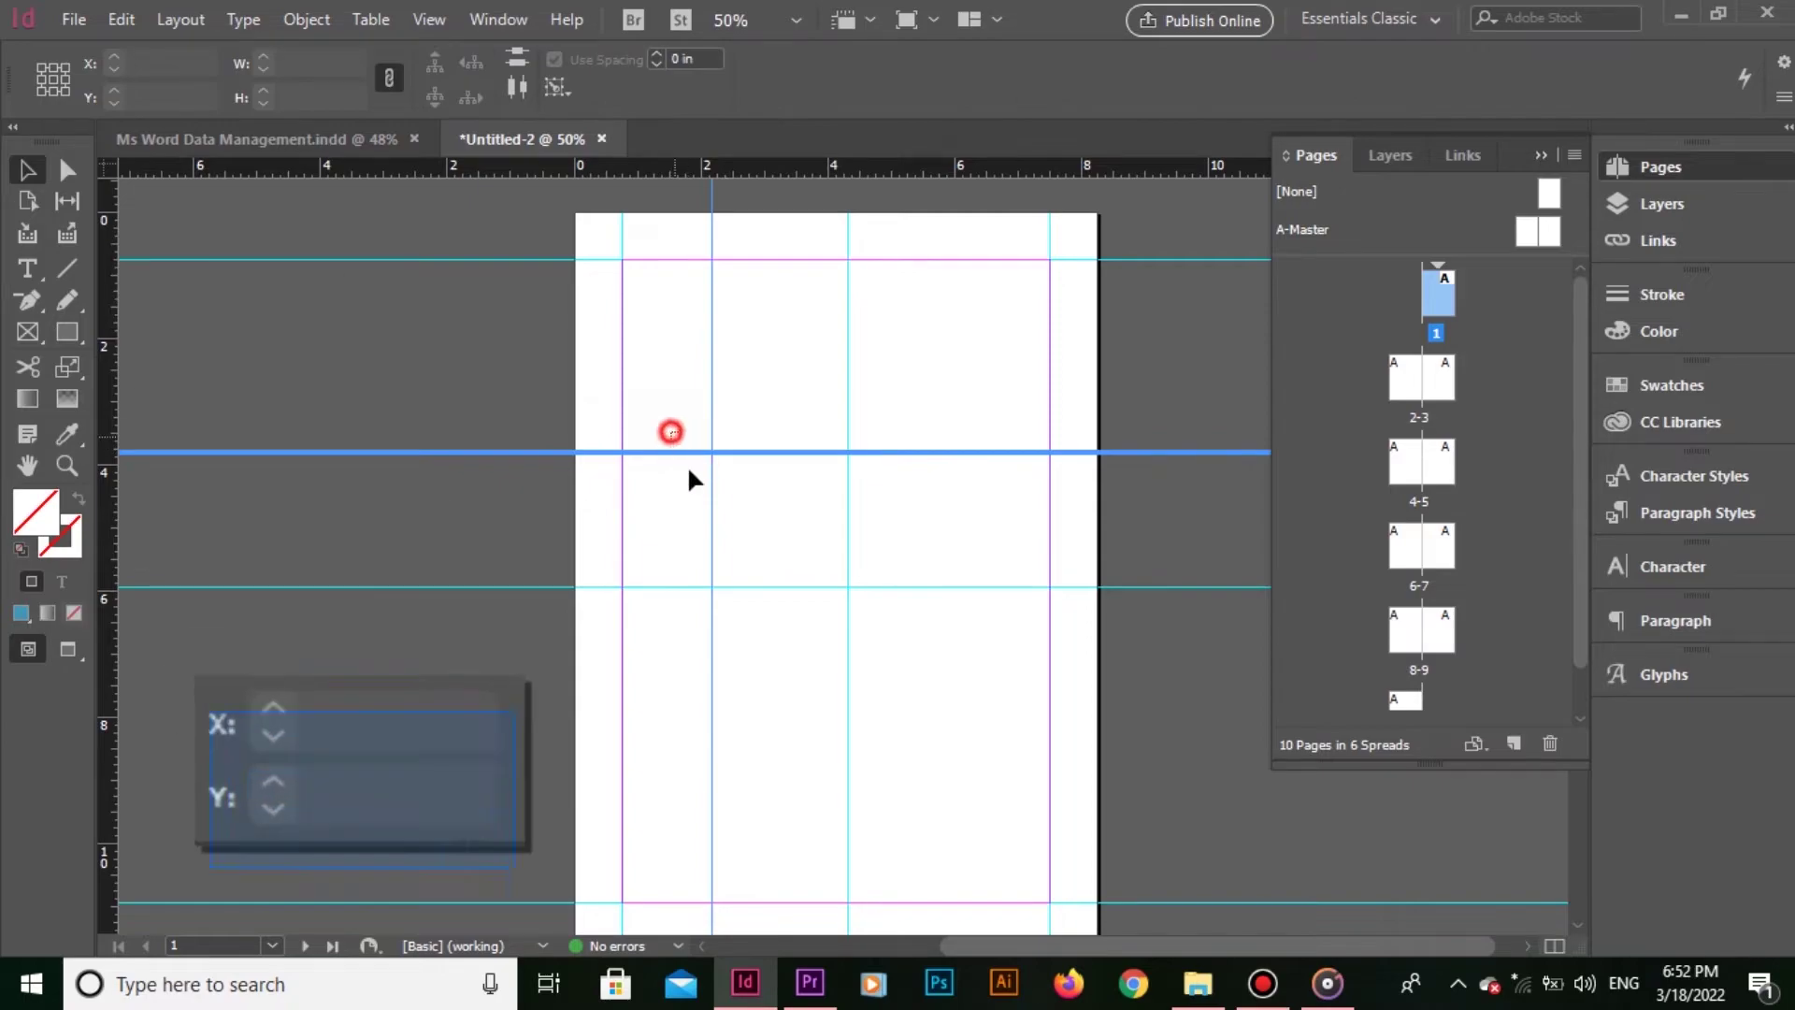
{"action": "triple_click", "coordinate": [159, 96]}
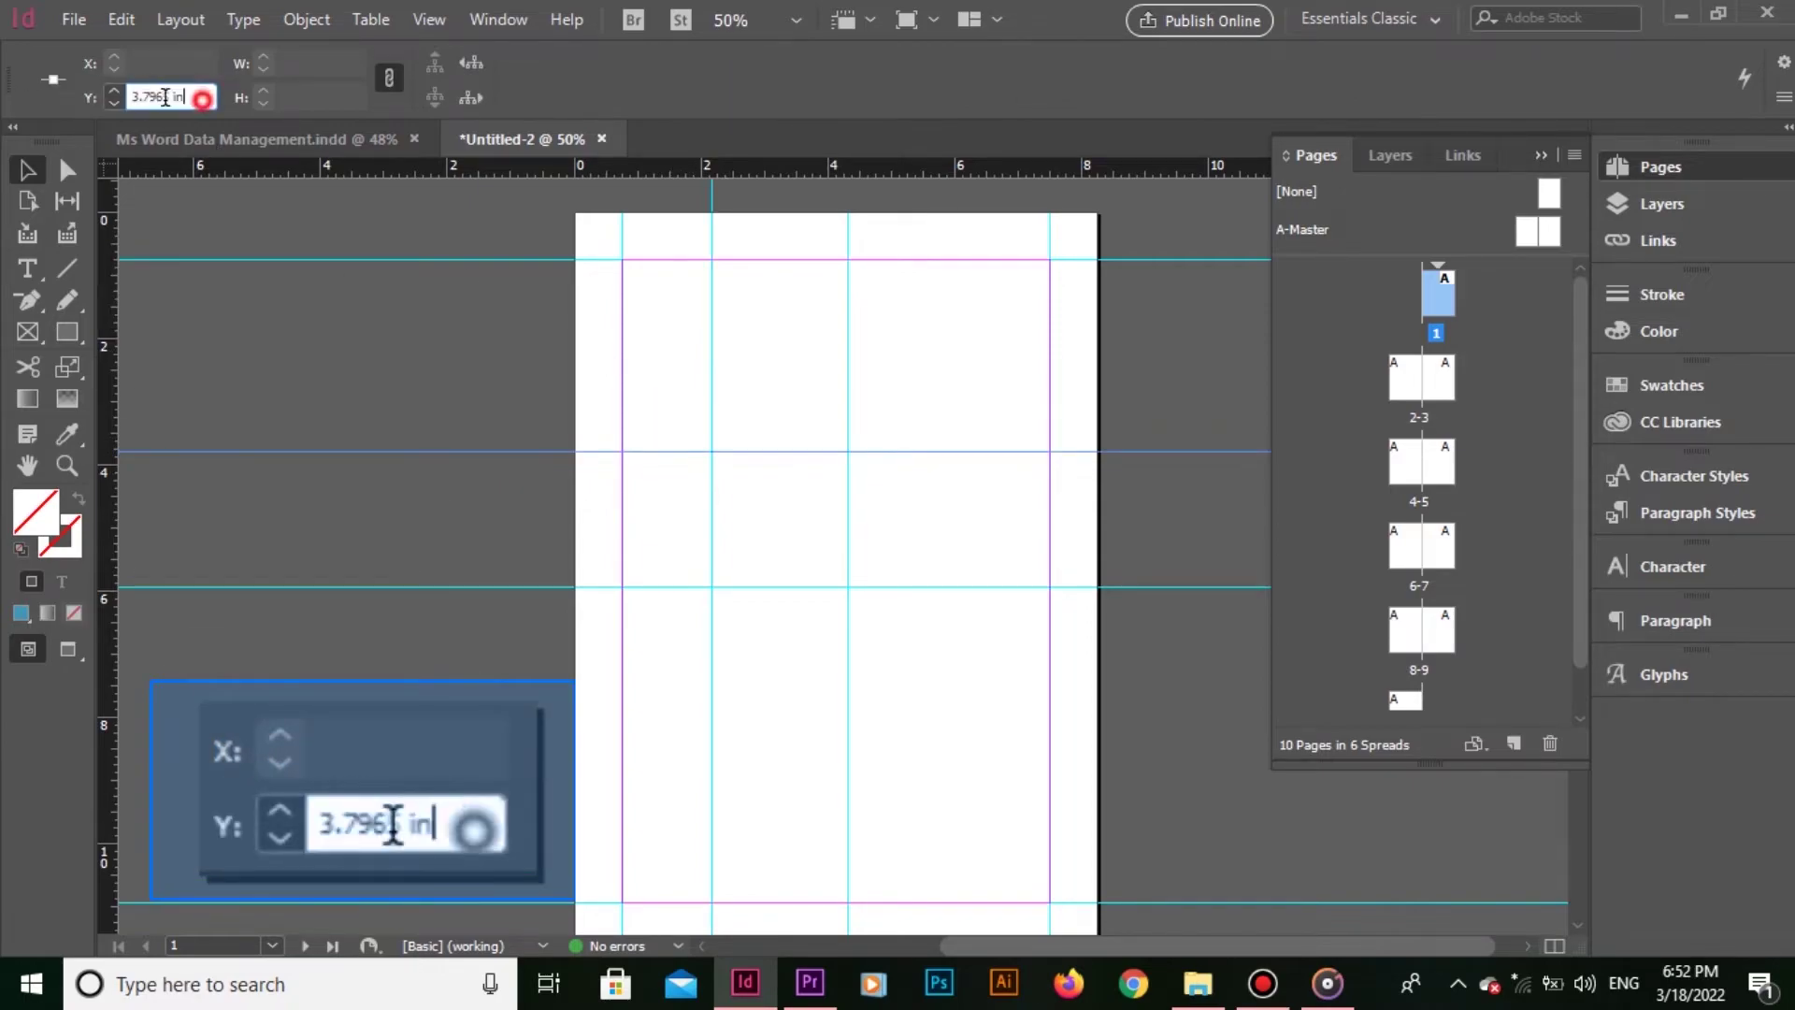
{"action": "type", "text": "2"}
{"action": "left_click", "coordinate": [678, 493]}
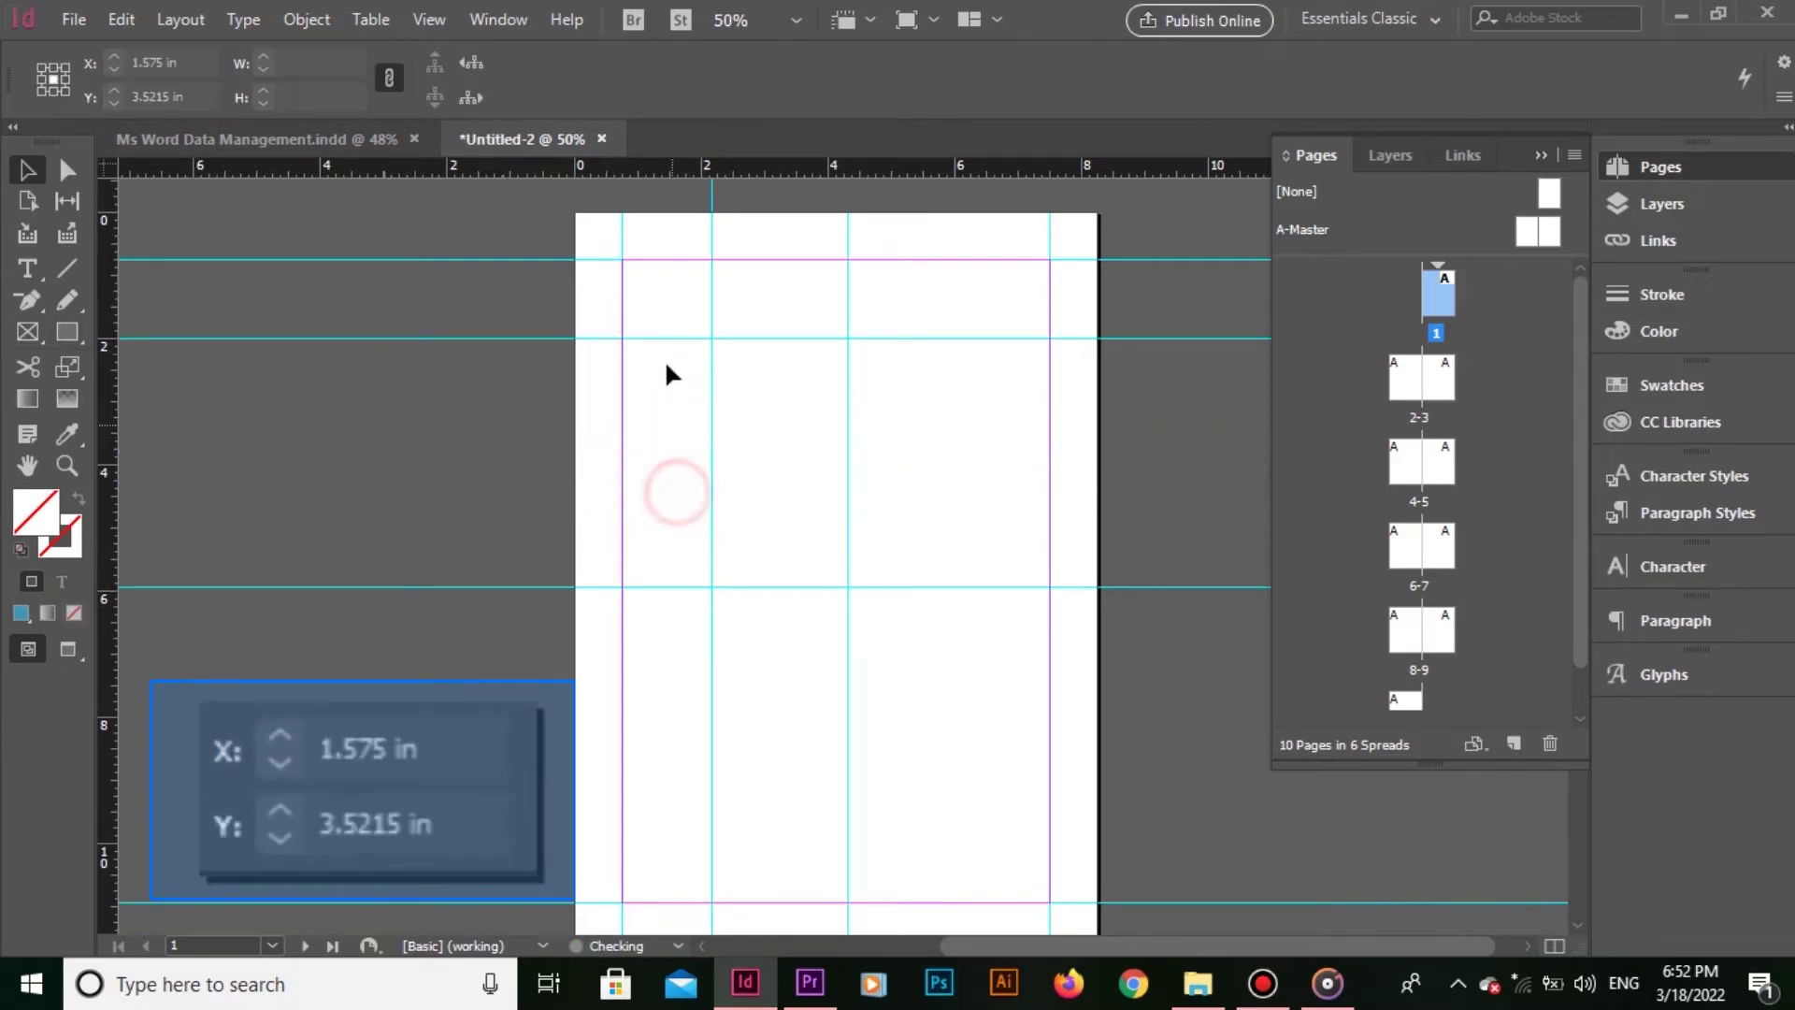
- Set the vertical guide to X 2 in, then deselect the guides and undo the last change
{"action": "left_click", "coordinate": [674, 372]}
{"action": "type", "text": "2"}
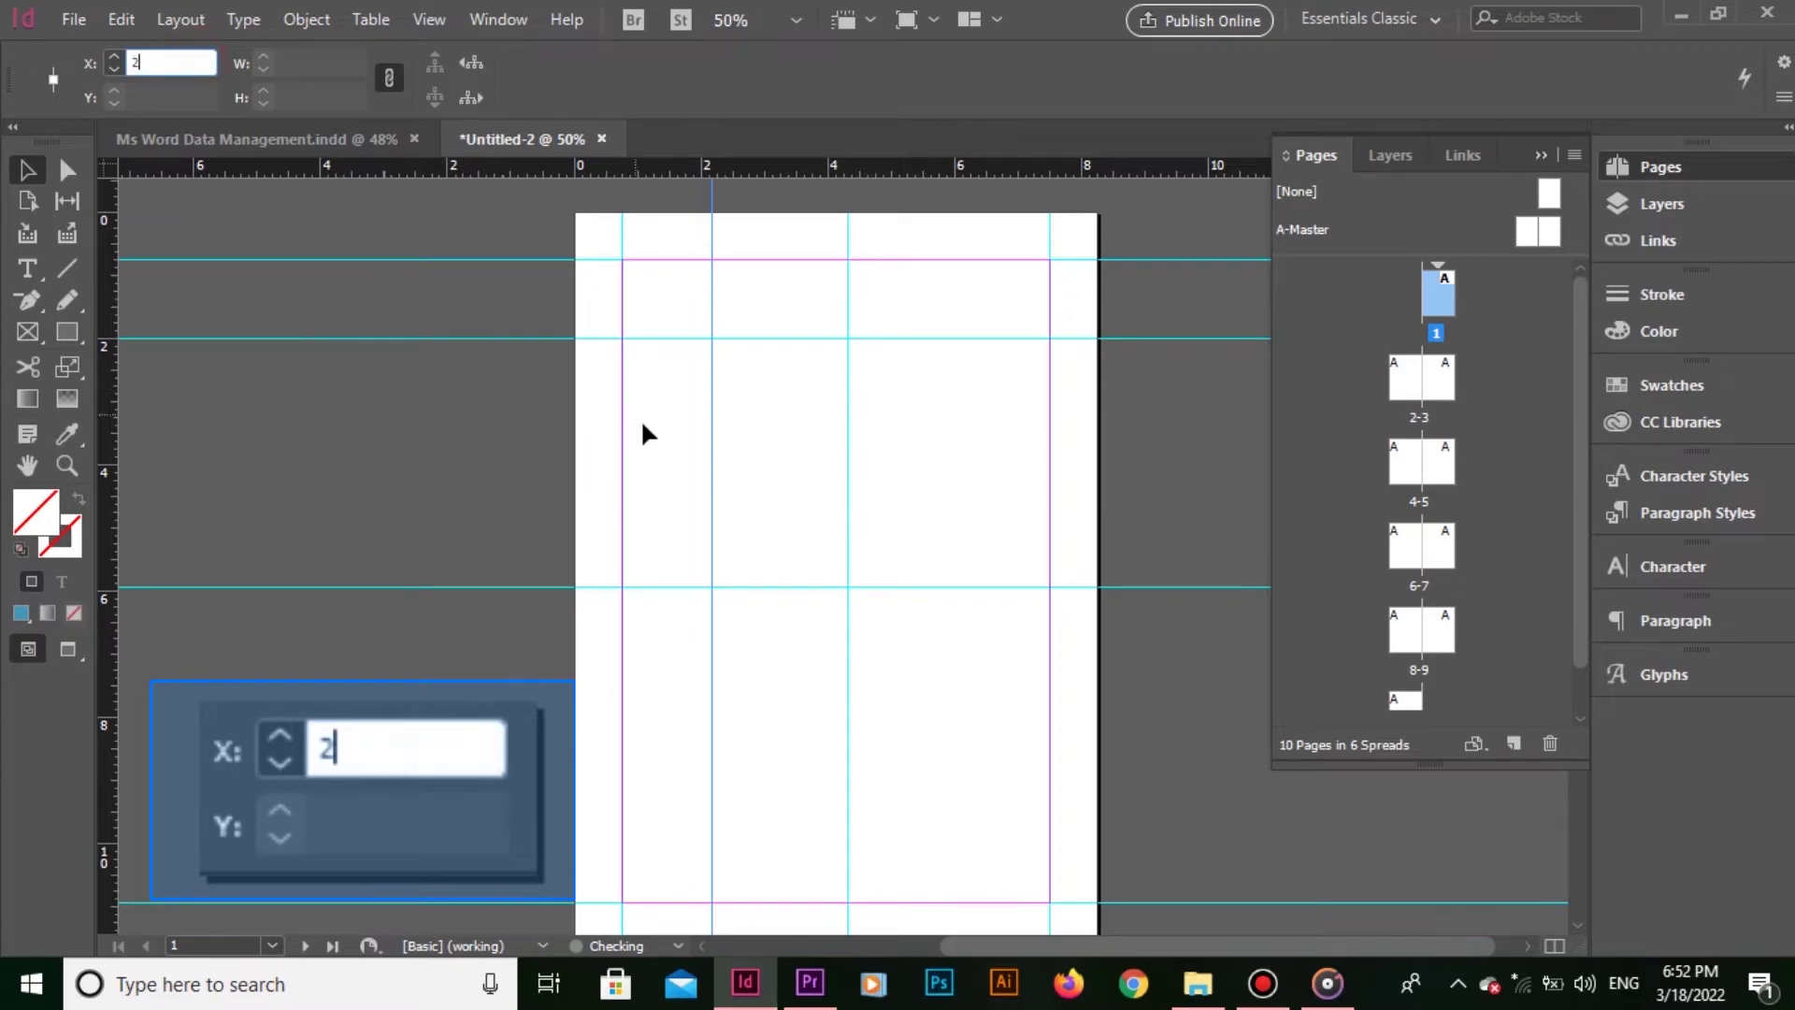
{"action": "left_click", "coordinate": [666, 427]}
{"action": "left_click", "coordinate": [669, 337]}
{"action": "left_click", "coordinate": [701, 338]}
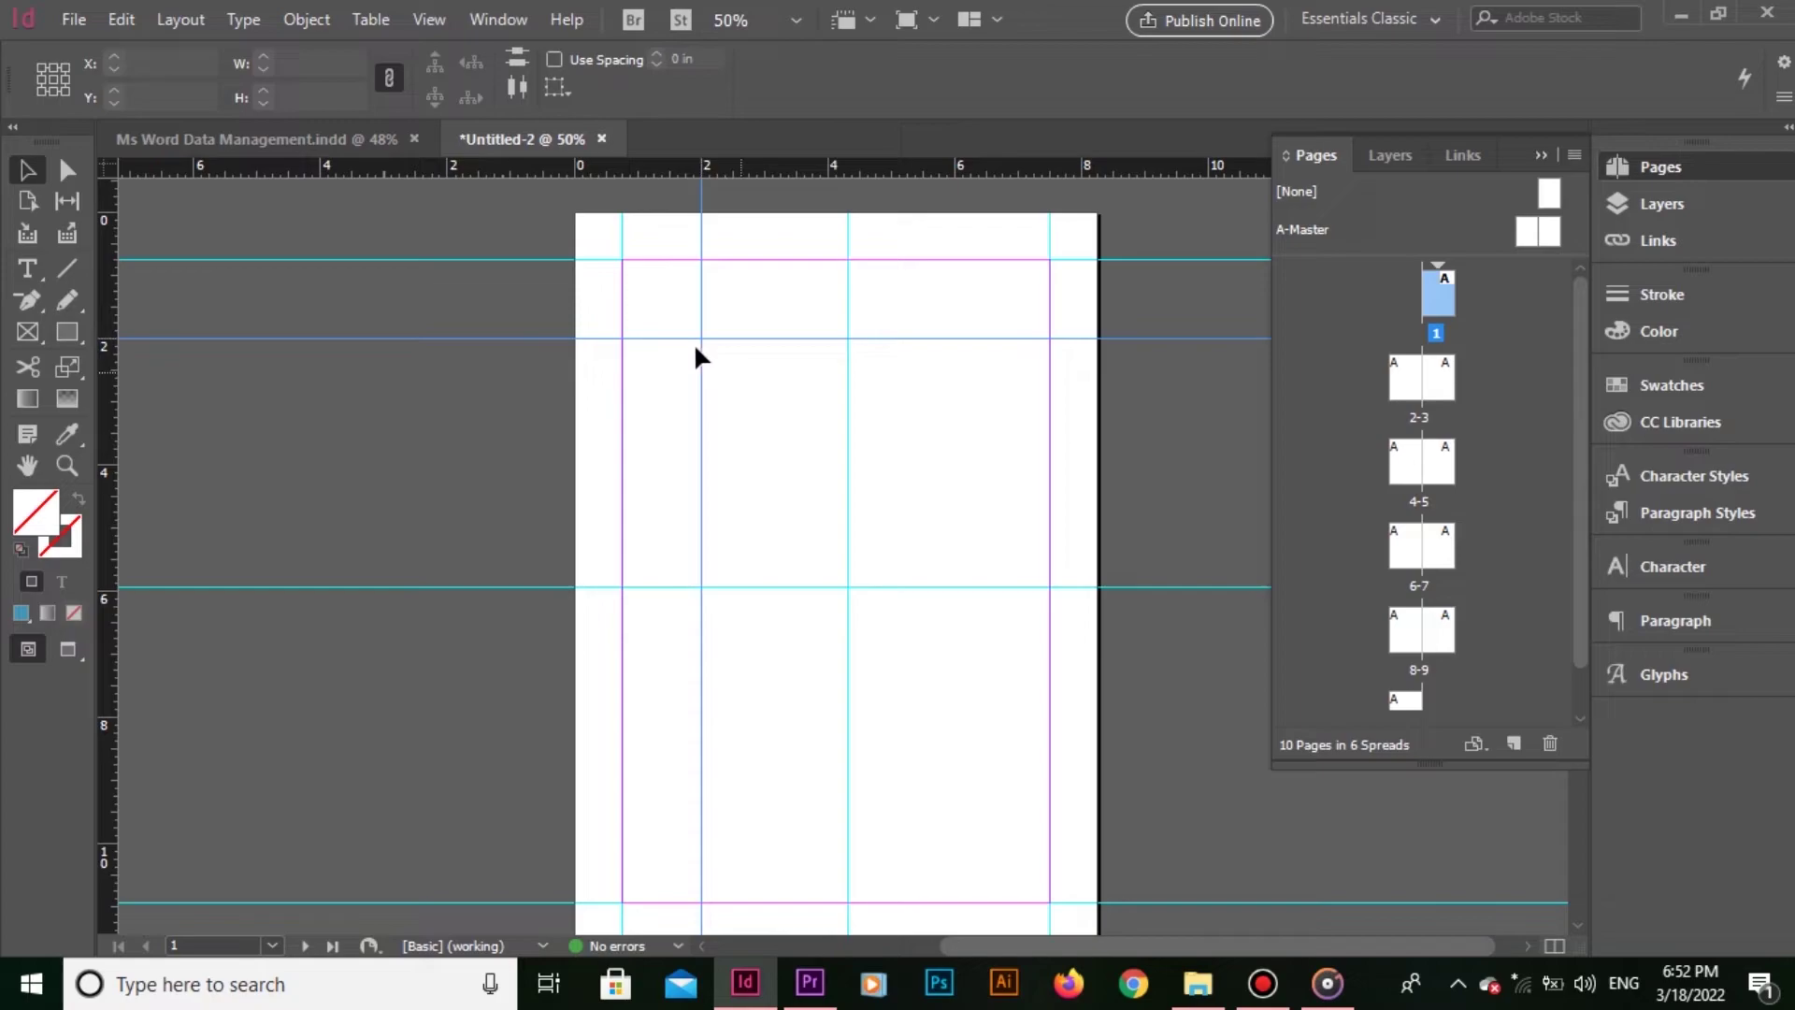
{"action": "left_click", "coordinate": [729, 312]}
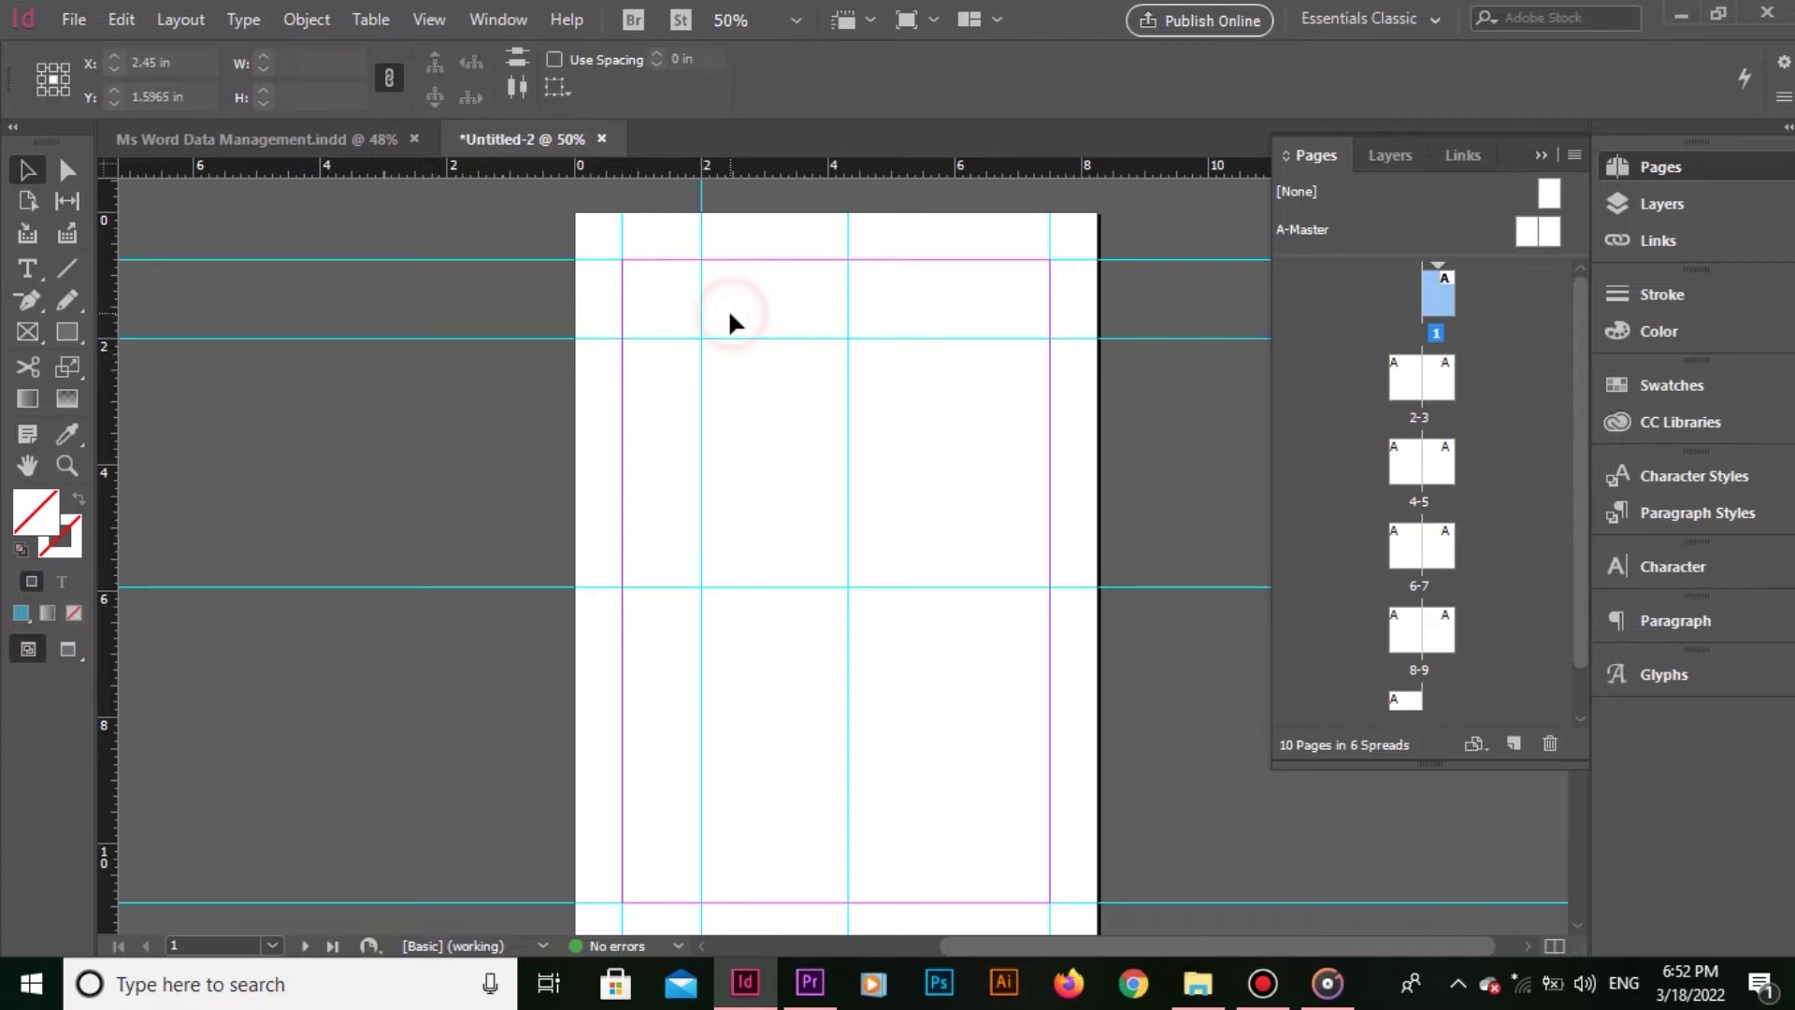
{"action": "key", "text": "ctrl+z"}
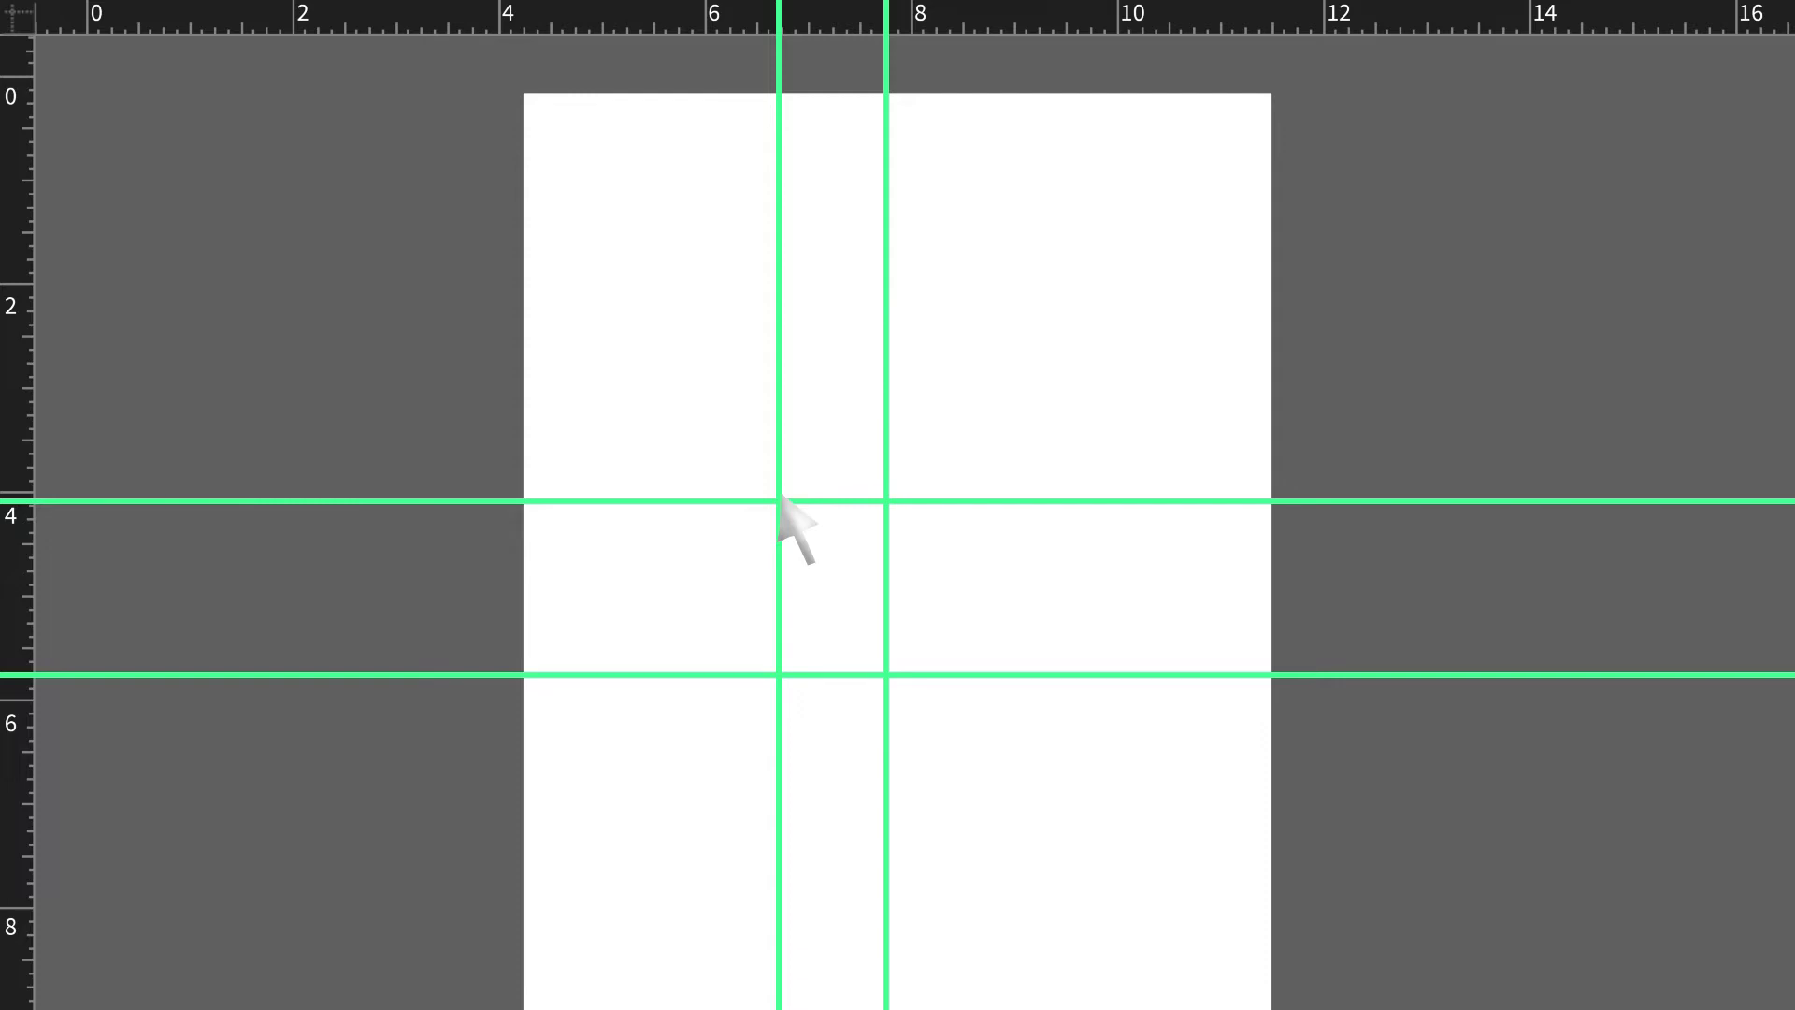
- Drag across page 1 to bring up the Grids & Guides visibility and locking options
{"action": "mouse_move", "coordinate": [779, 501]}
{"action": "left_mouse_down"}
{"action": "mouse_move", "coordinate": [937, 598]}
{"action": "mouse_move", "coordinate": [1139, 790]}
{"action": "left_mouse_up"}
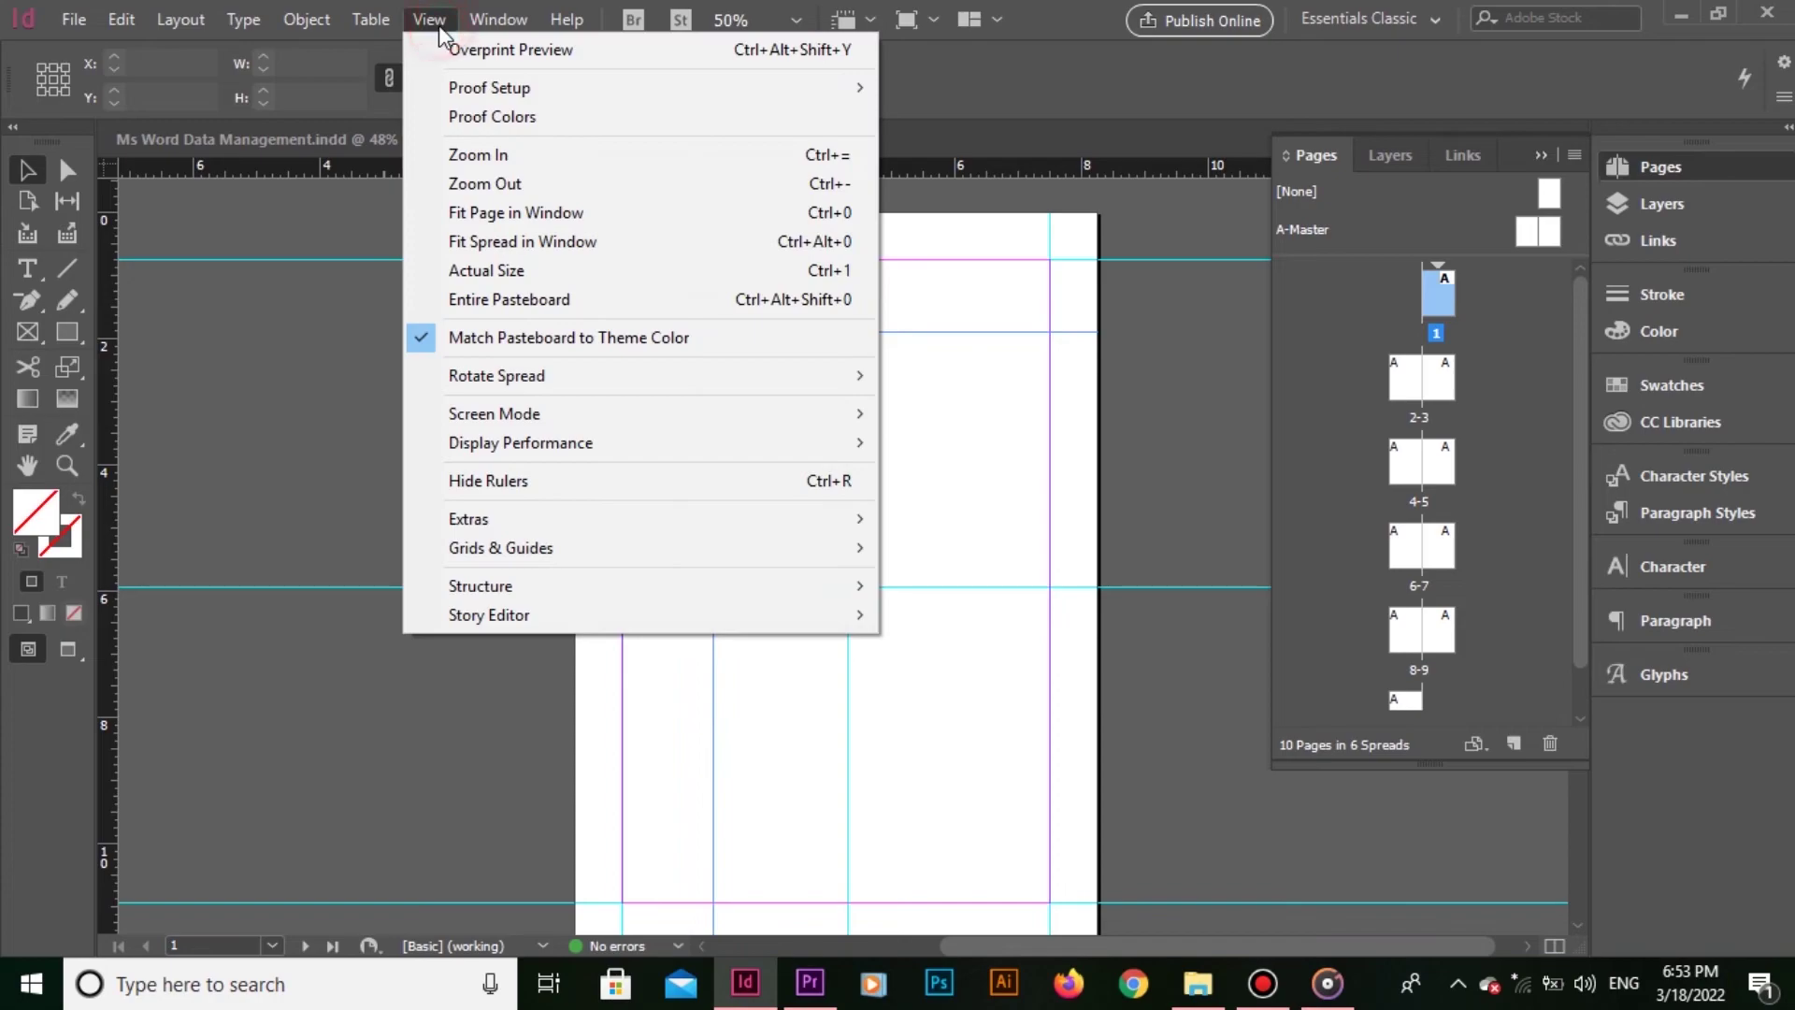
{"action": "mouse_move", "coordinate": [501, 547]}
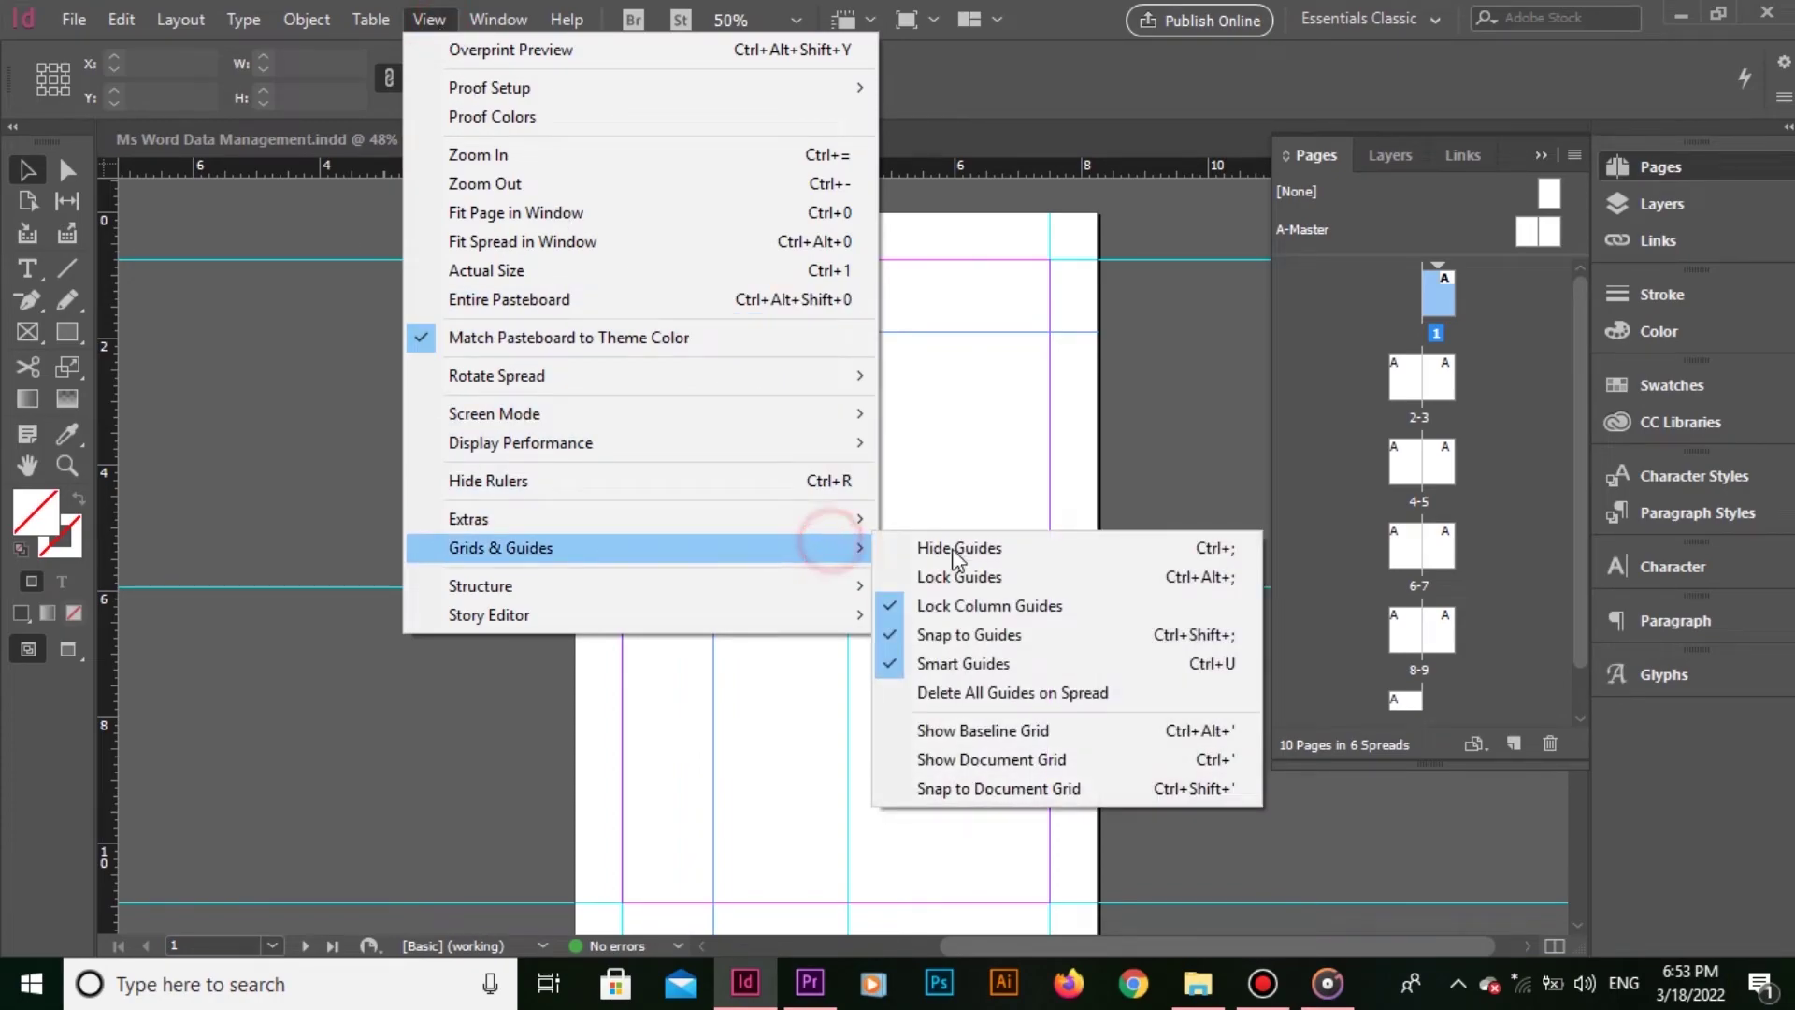
- Lock all ruler guides and confirm they can no longer be moved
{"action": "left_click", "coordinate": [988, 578]}
{"action": "left_click", "coordinate": [710, 288]}
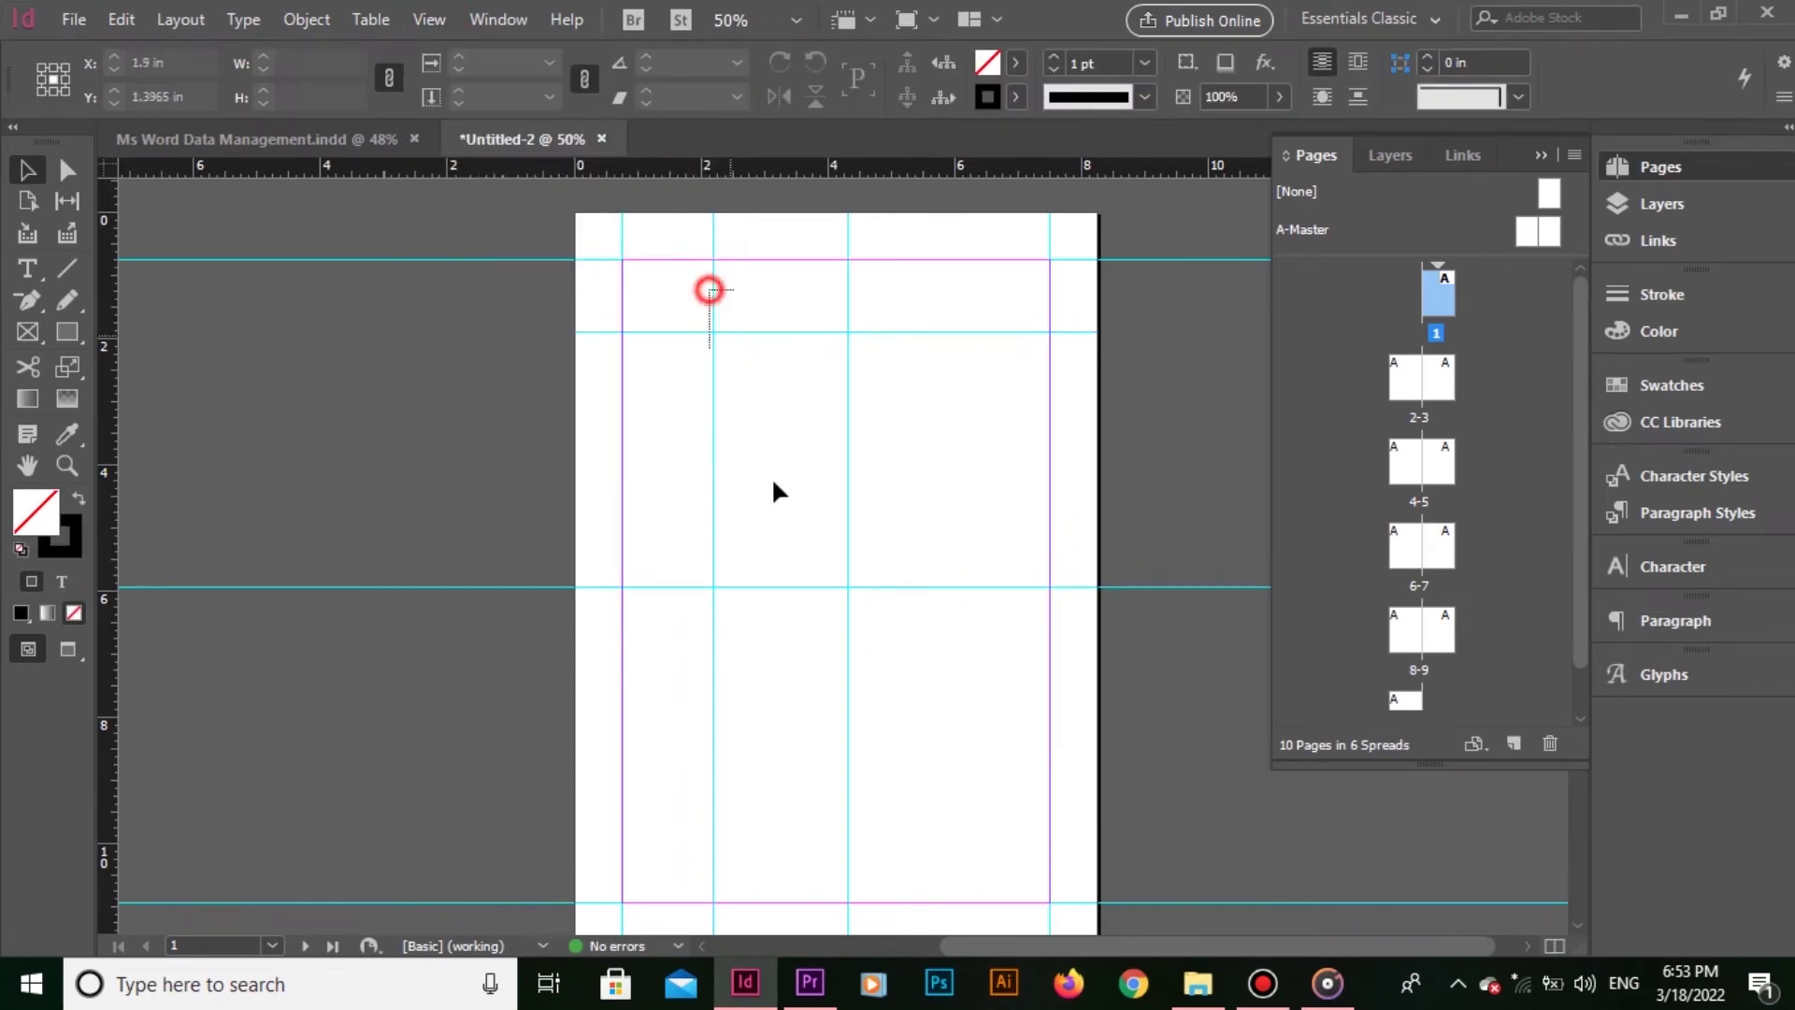
{"action": "left_click", "coordinate": [641, 249]}
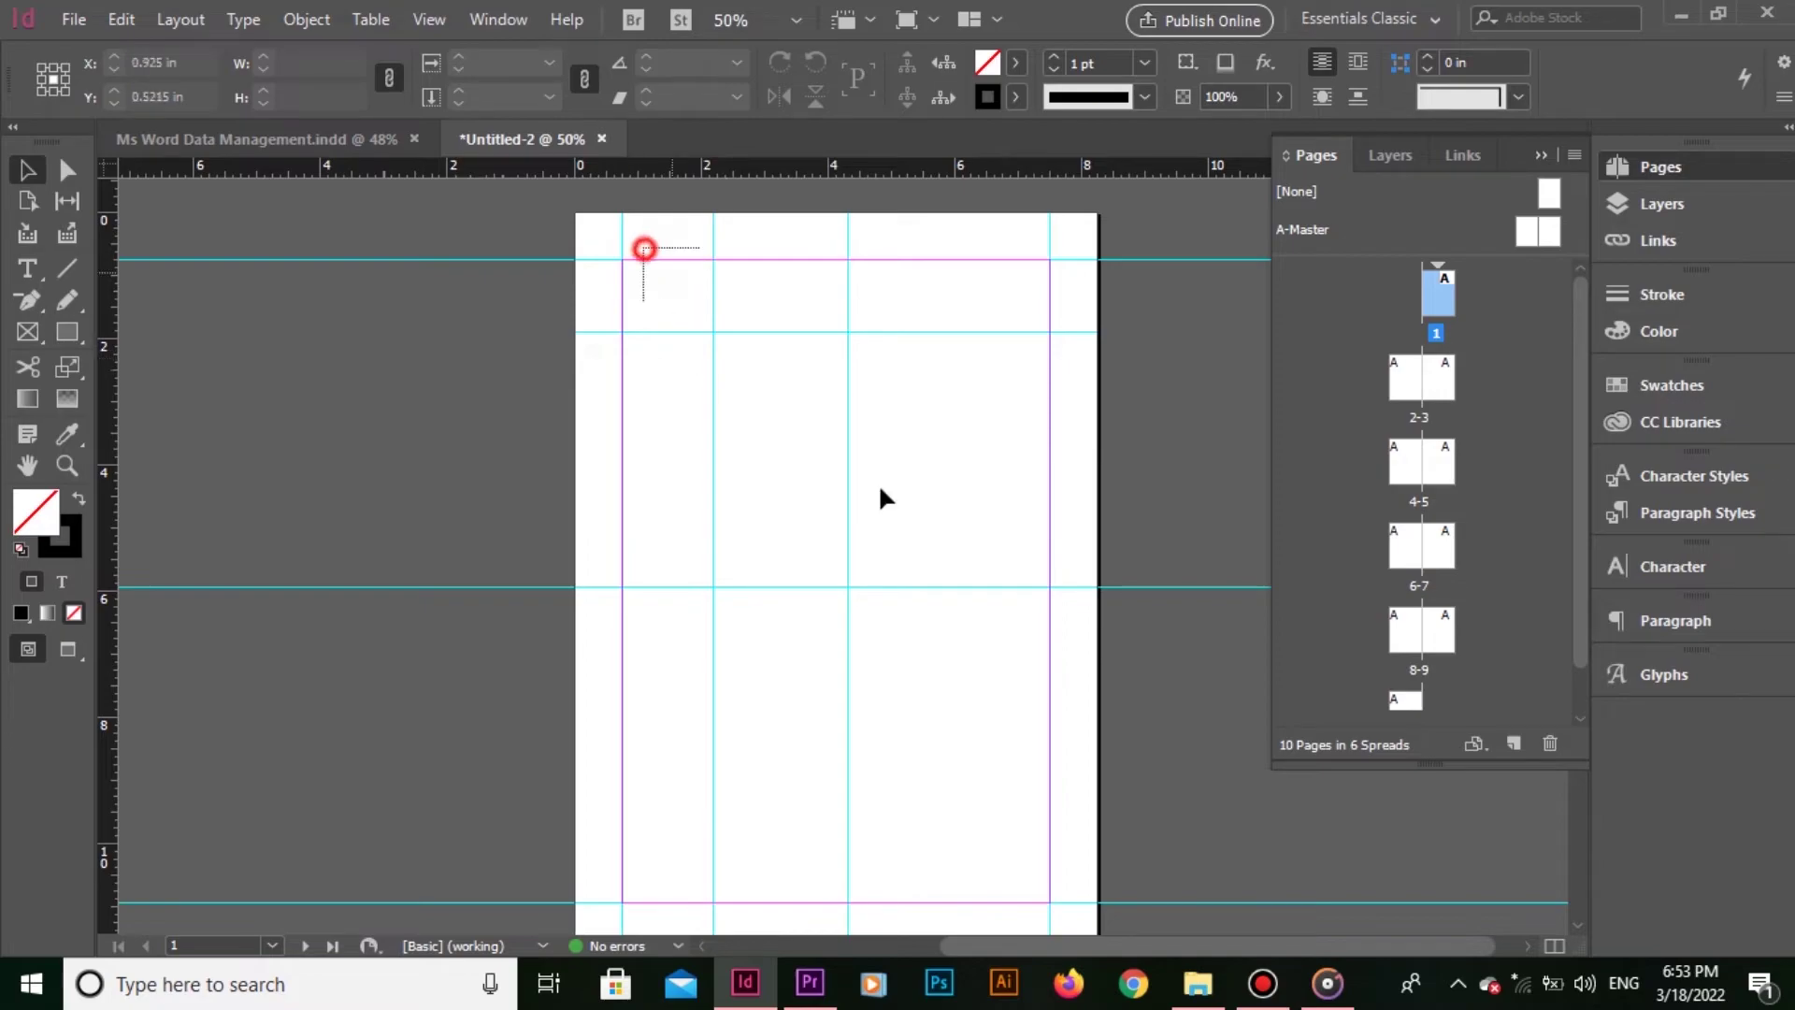
{"action": "left_click", "coordinate": [661, 323]}
{"action": "key", "text": "ctrl+alt+semicolon"}
- Unlock the guides, move the top-left crossing pair right and down, then relock them
{"action": "left_click", "coordinate": [428, 20]}
{"action": "mouse_move", "coordinate": [501, 547]}
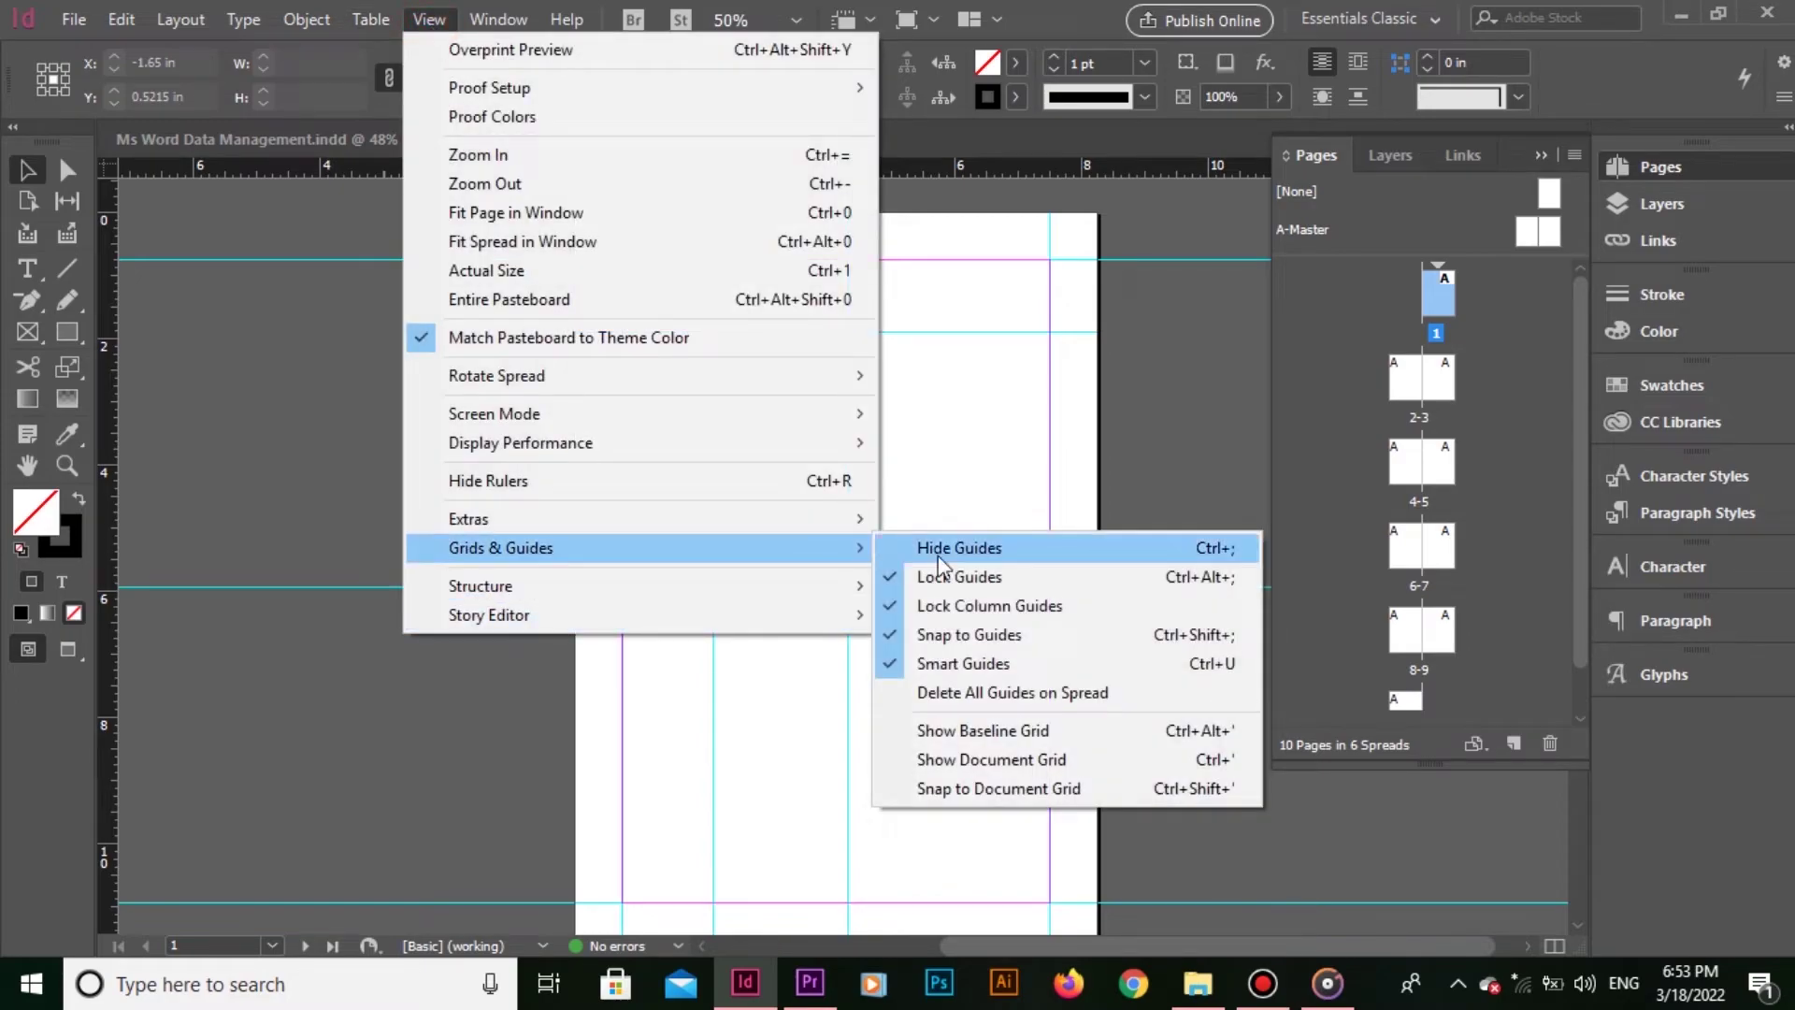
{"action": "left_click", "coordinate": [1018, 576]}
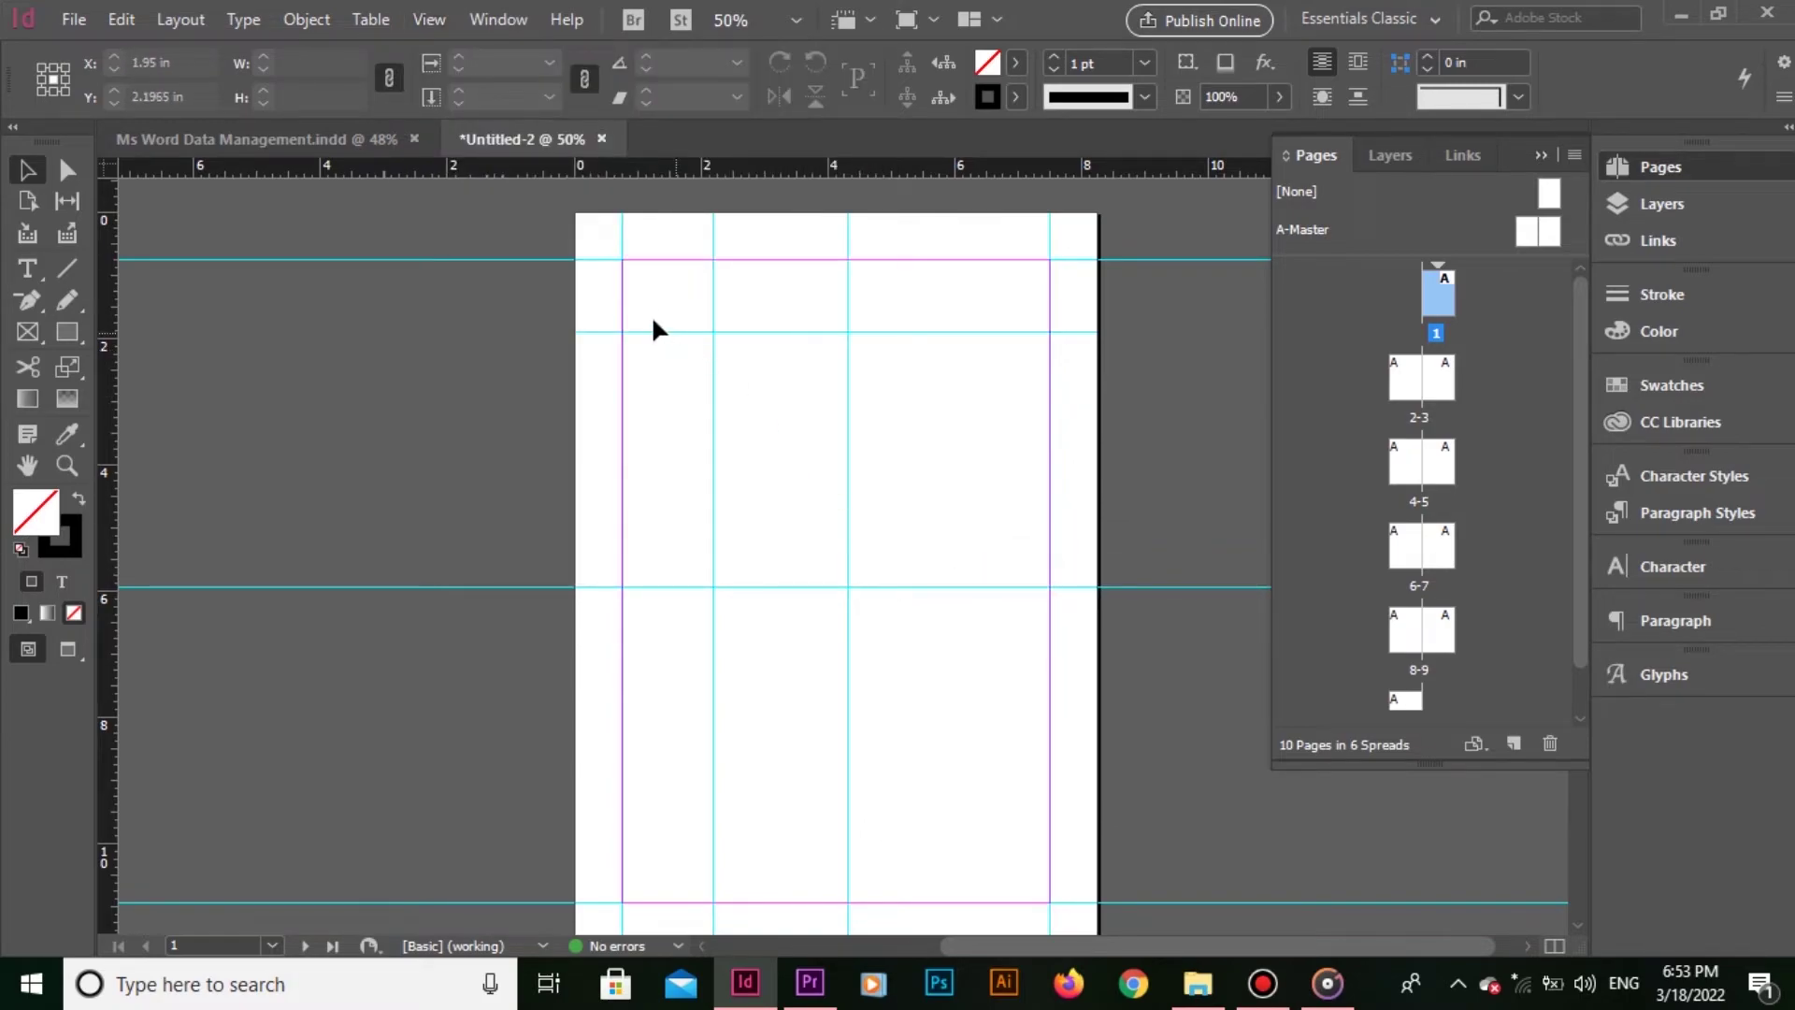
{"action": "left_click_drag", "start_coordinate": [672, 310], "coordinate": [806, 429]}
{"action": "mouse_move", "coordinate": [713, 332]}
{"action": "left_mouse_down"}
{"action": "mouse_move", "coordinate": [747, 395]}
{"action": "mouse_move", "coordinate": [689, 421]}
{"action": "mouse_move", "coordinate": [972, 443]}
{"action": "left_mouse_up"}
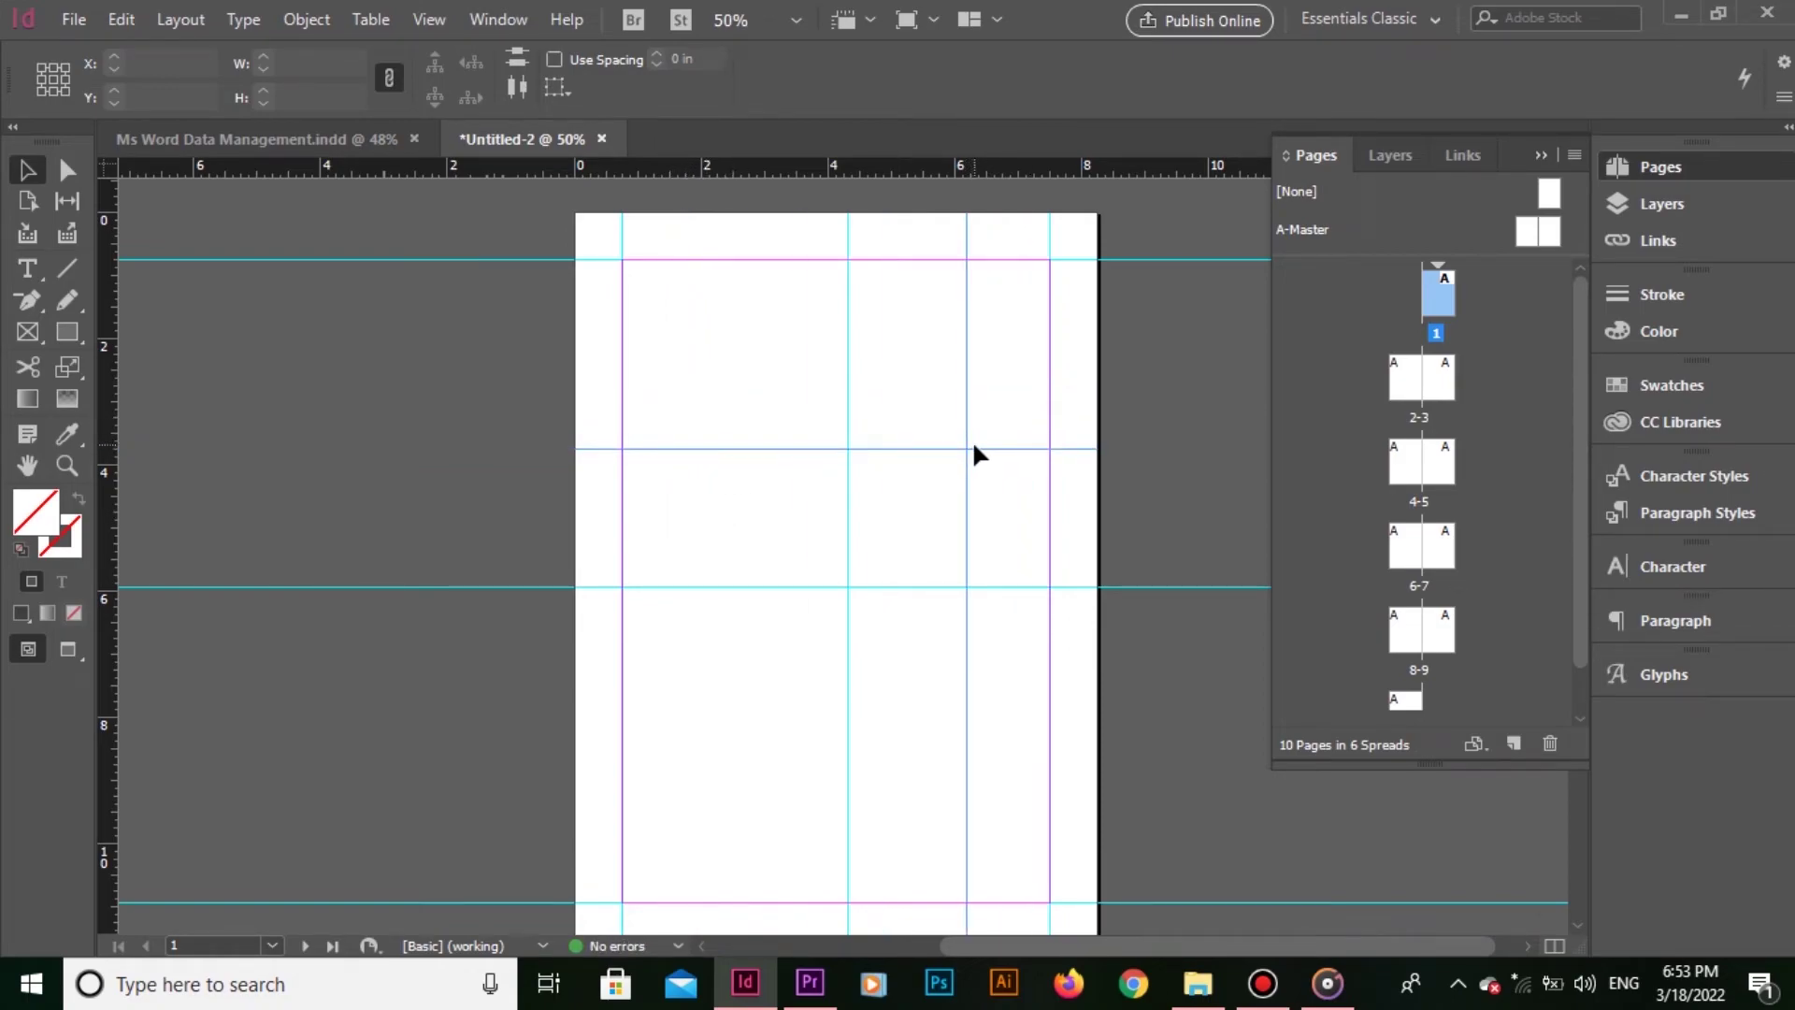
{"action": "key", "text": "ctrl+alt+semicolon"}
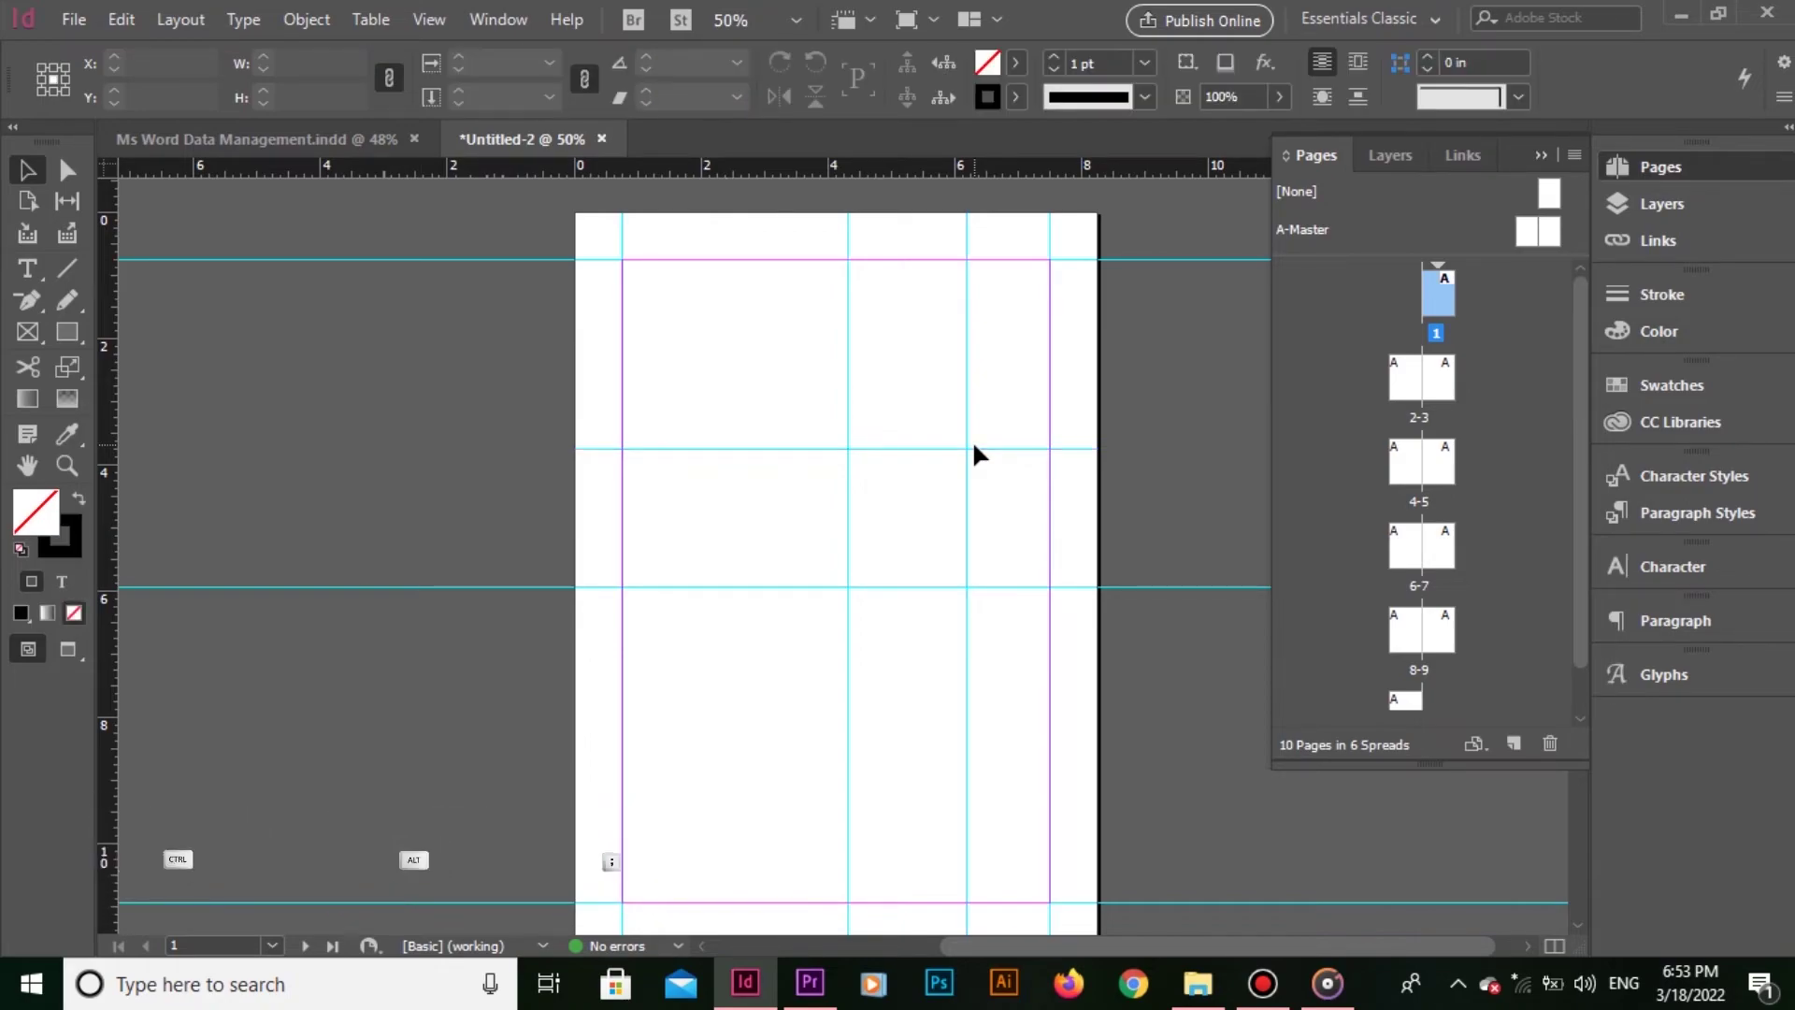
{"action": "mouse_move", "coordinate": [925, 378]}
{"action": "left_mouse_down"}
{"action": "mouse_move", "coordinate": [1043, 519]}
{"action": "mouse_move", "coordinate": [1029, 532]}
{"action": "left_mouse_up"}
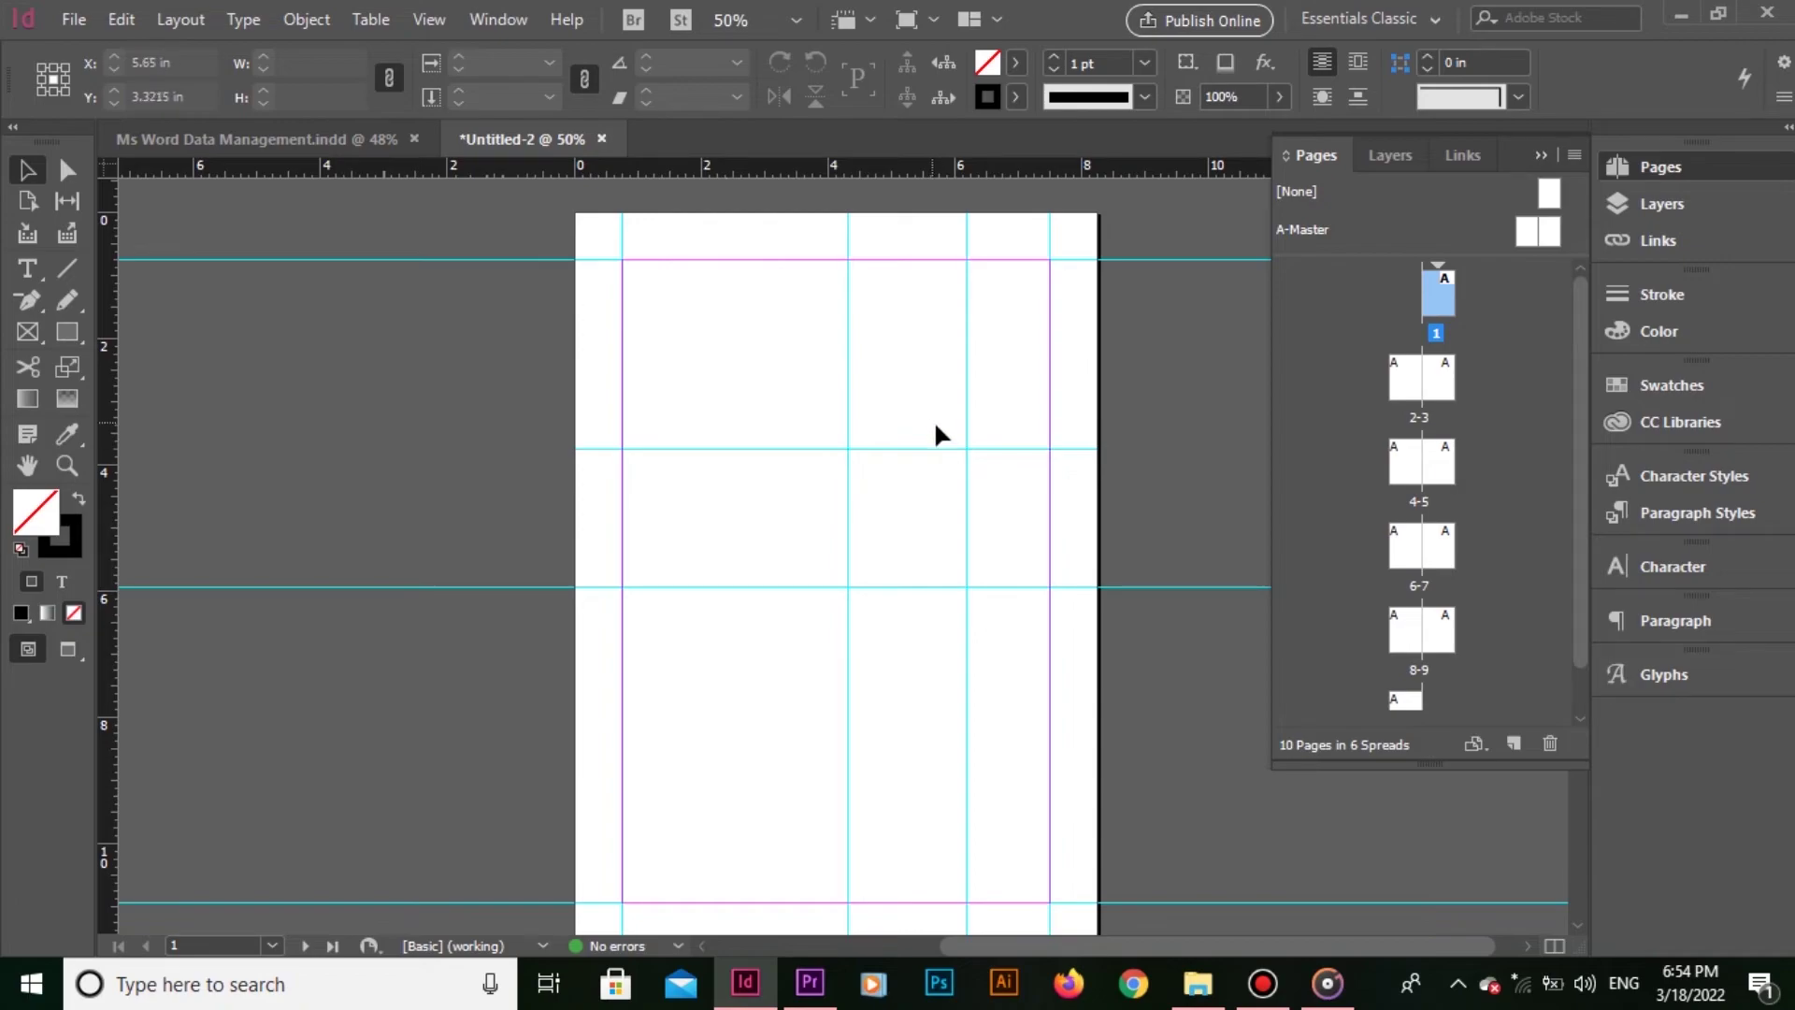
{"action": "left_click", "coordinate": [429, 19]}
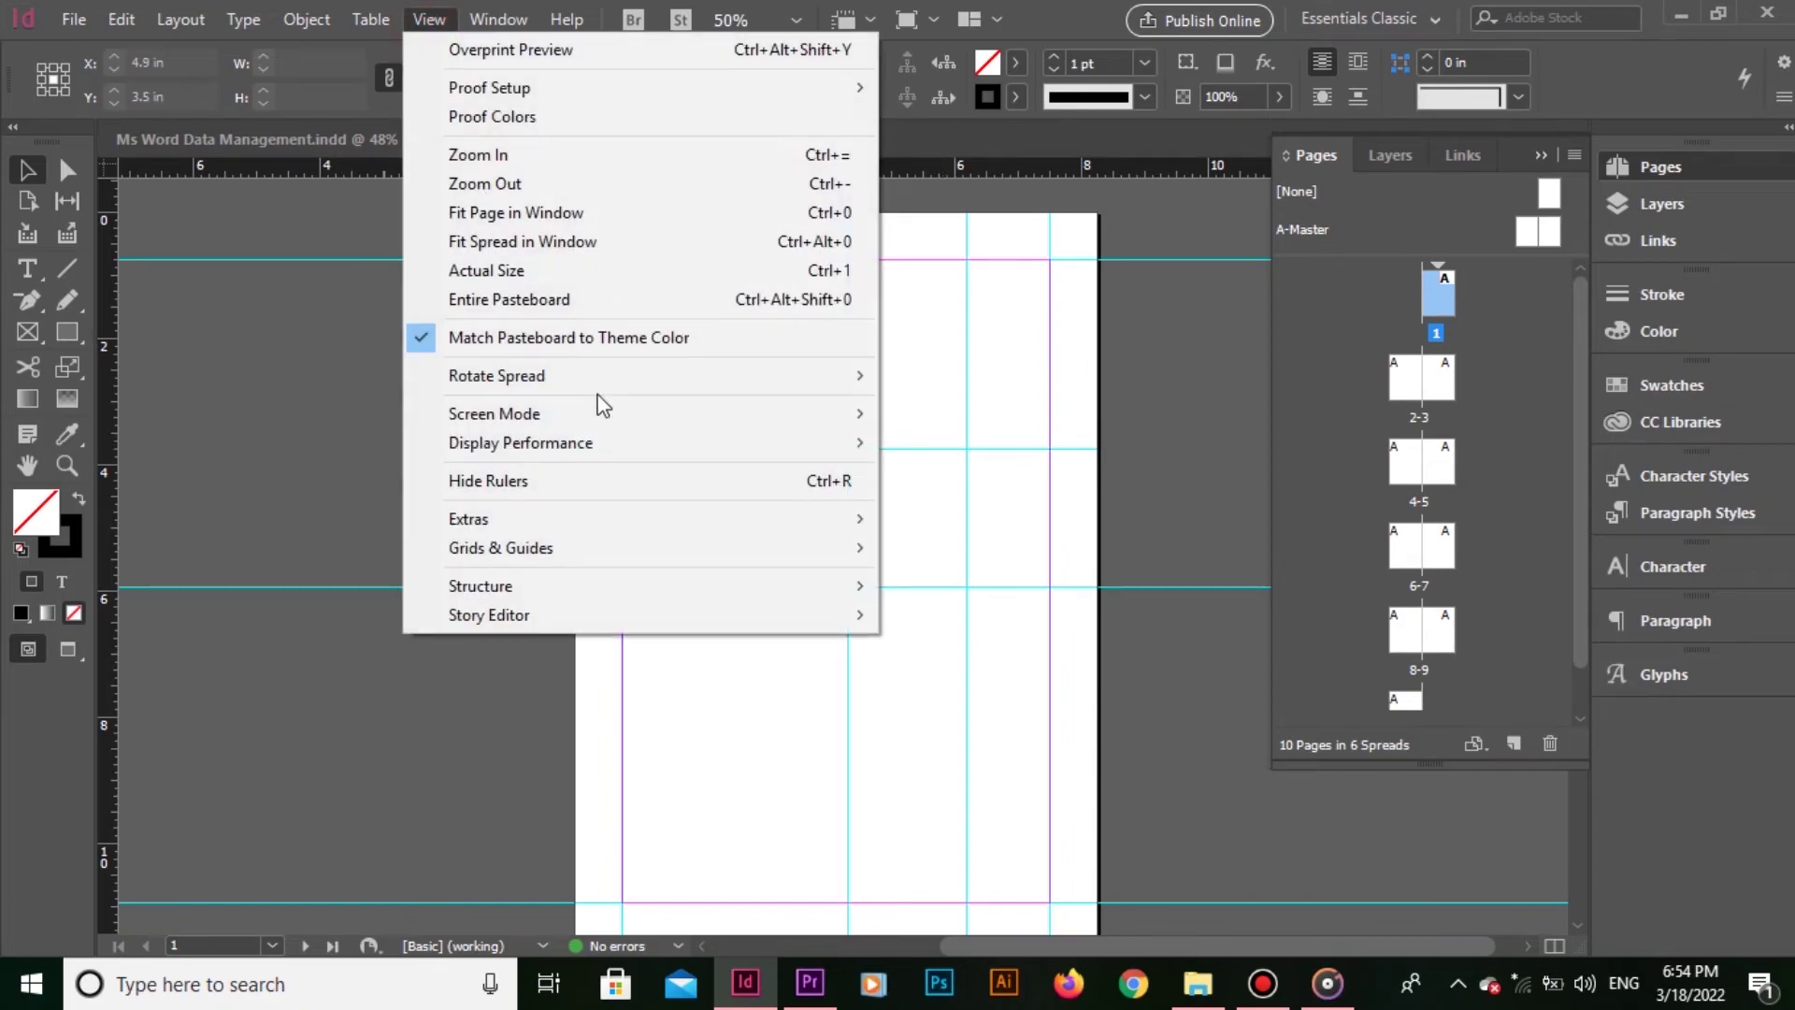
{"action": "mouse_move", "coordinate": [501, 547]}
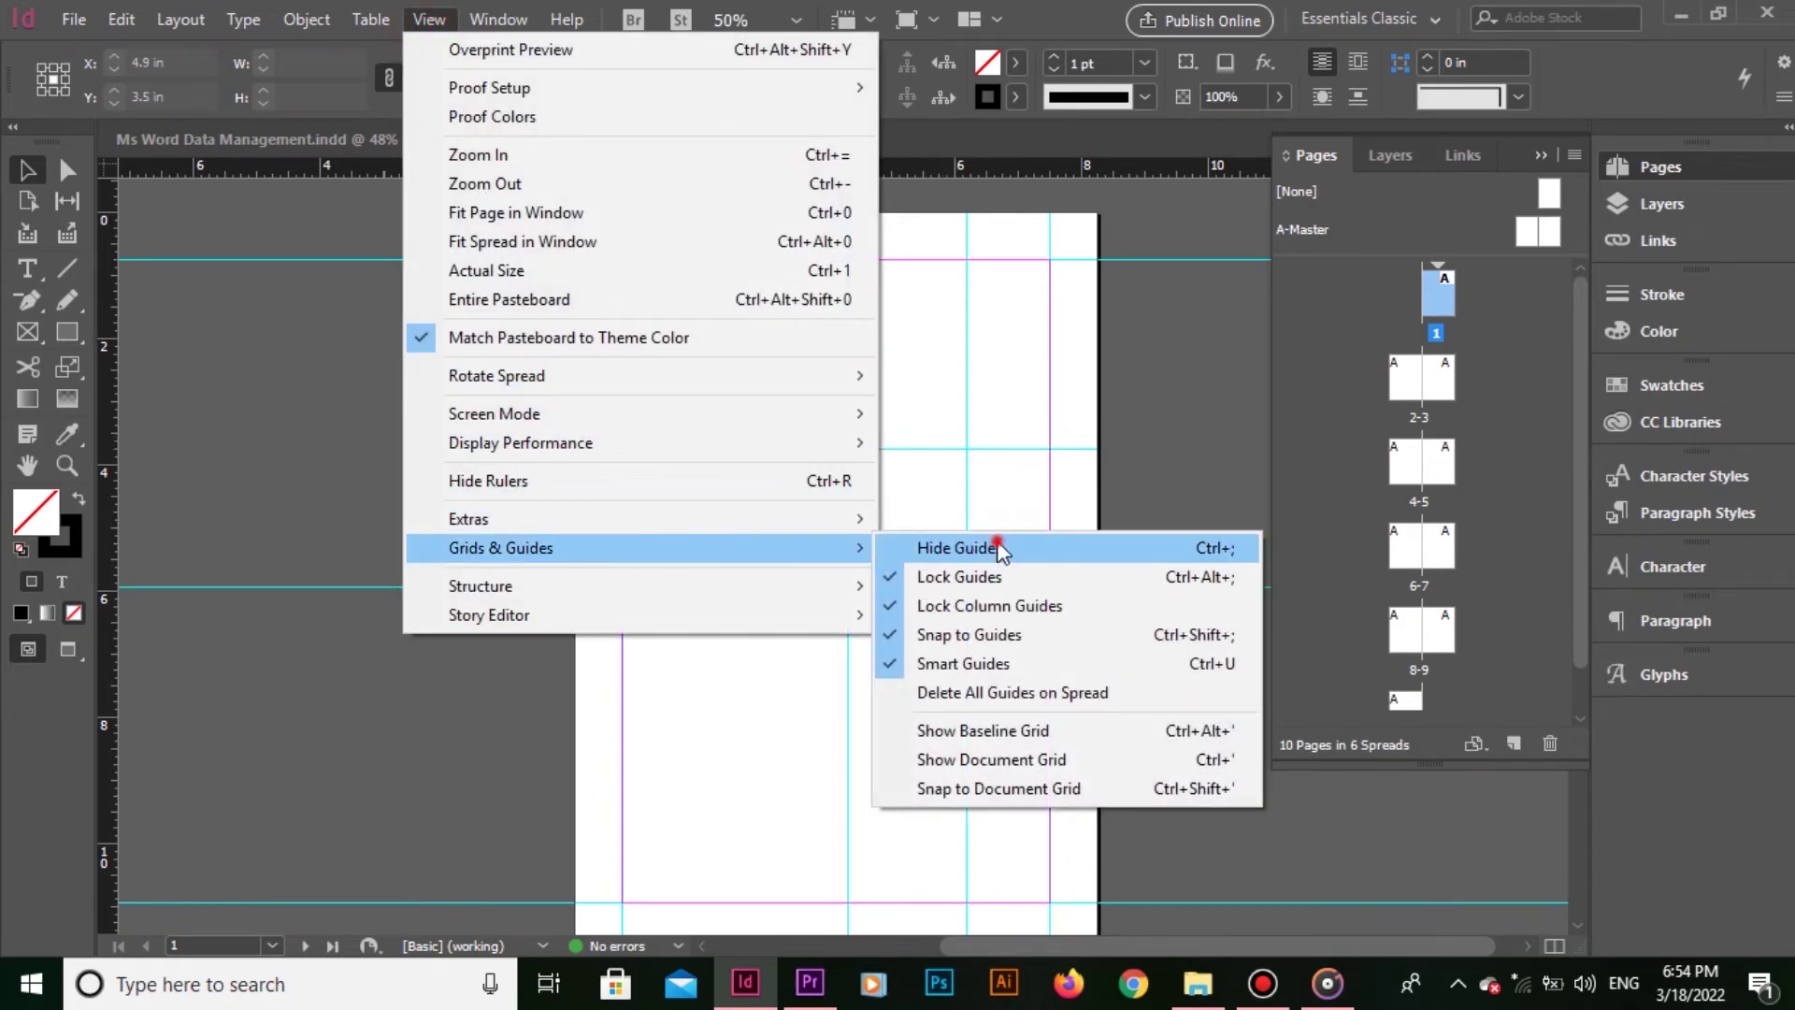
- Hide the guides and scroll through the spreads to review the pages
{"action": "left_click", "coordinate": [997, 545]}
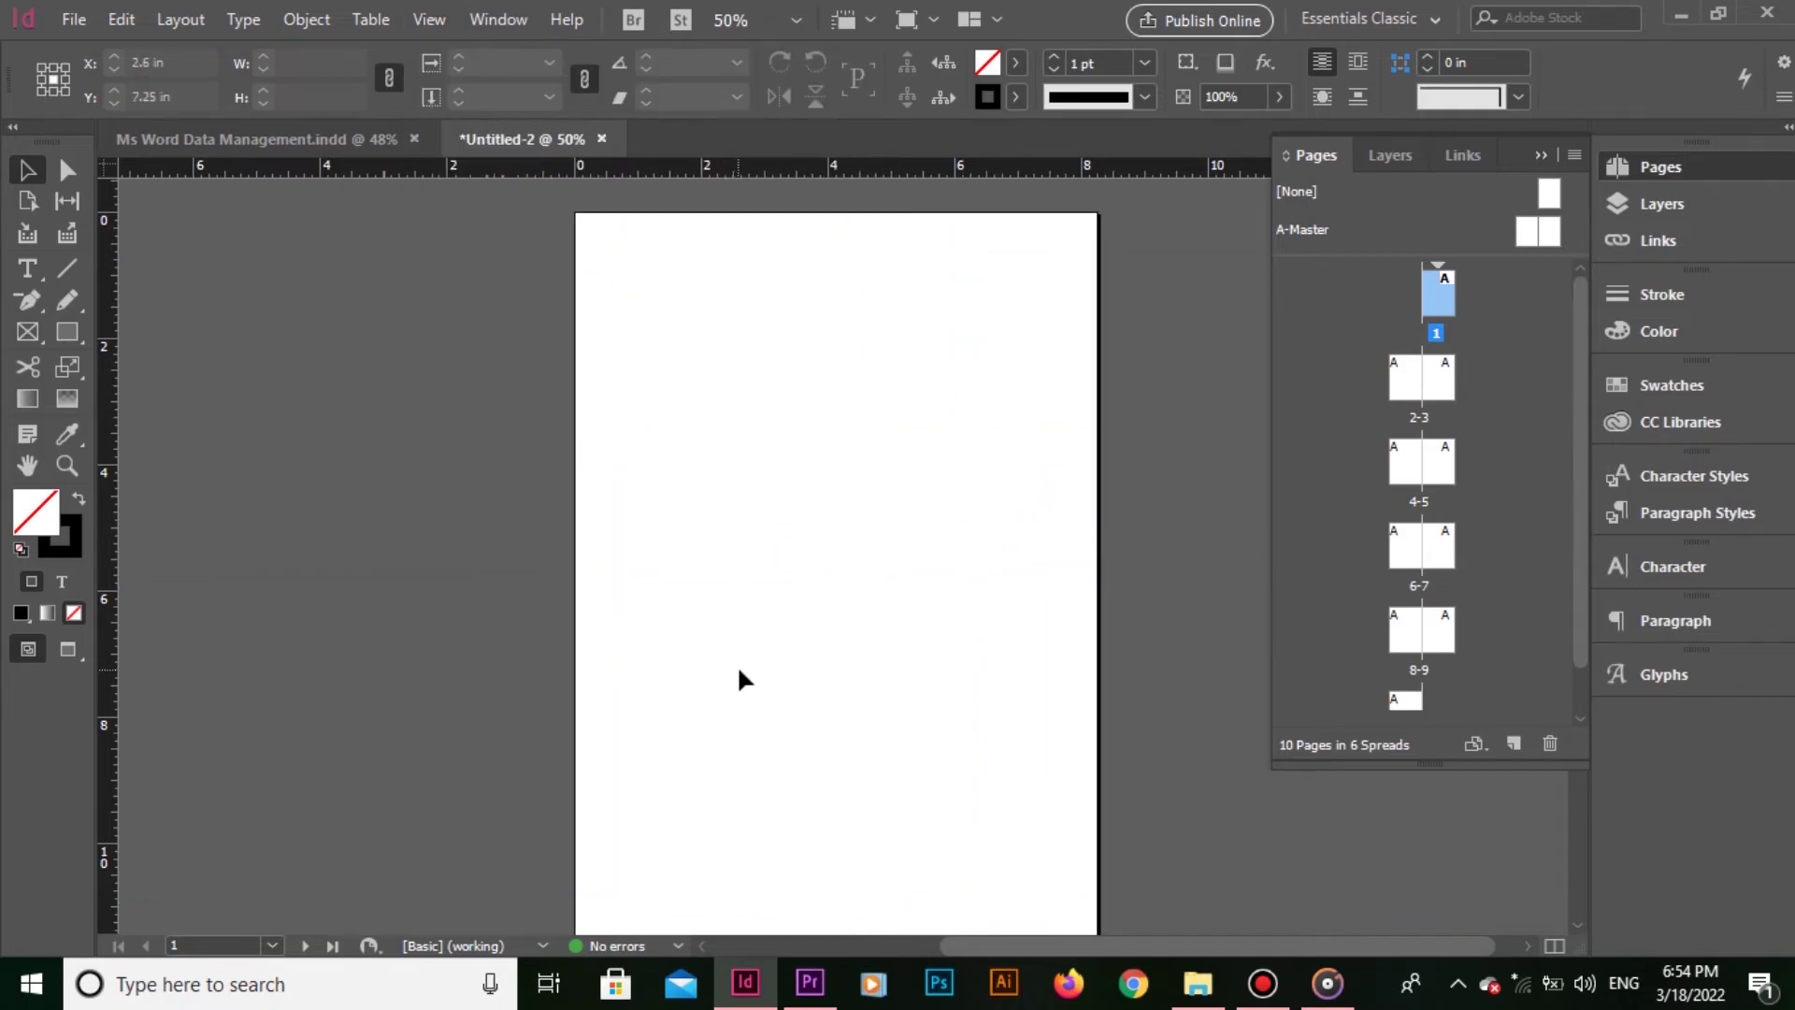
{"action": "scroll", "coordinate": [736, 665], "scroll_direction": "down", "scroll_amount": 5}
{"action": "key", "text": "ctrl+semicolon"}
{"action": "scroll", "coordinate": [732, 589], "scroll_direction": "down", "scroll_amount": 5}
{"action": "scroll", "coordinate": [727, 598], "scroll_direction": "down", "scroll_amount": 5}
{"action": "scroll", "coordinate": [732, 701], "scroll_direction": "down", "scroll_amount": 5}
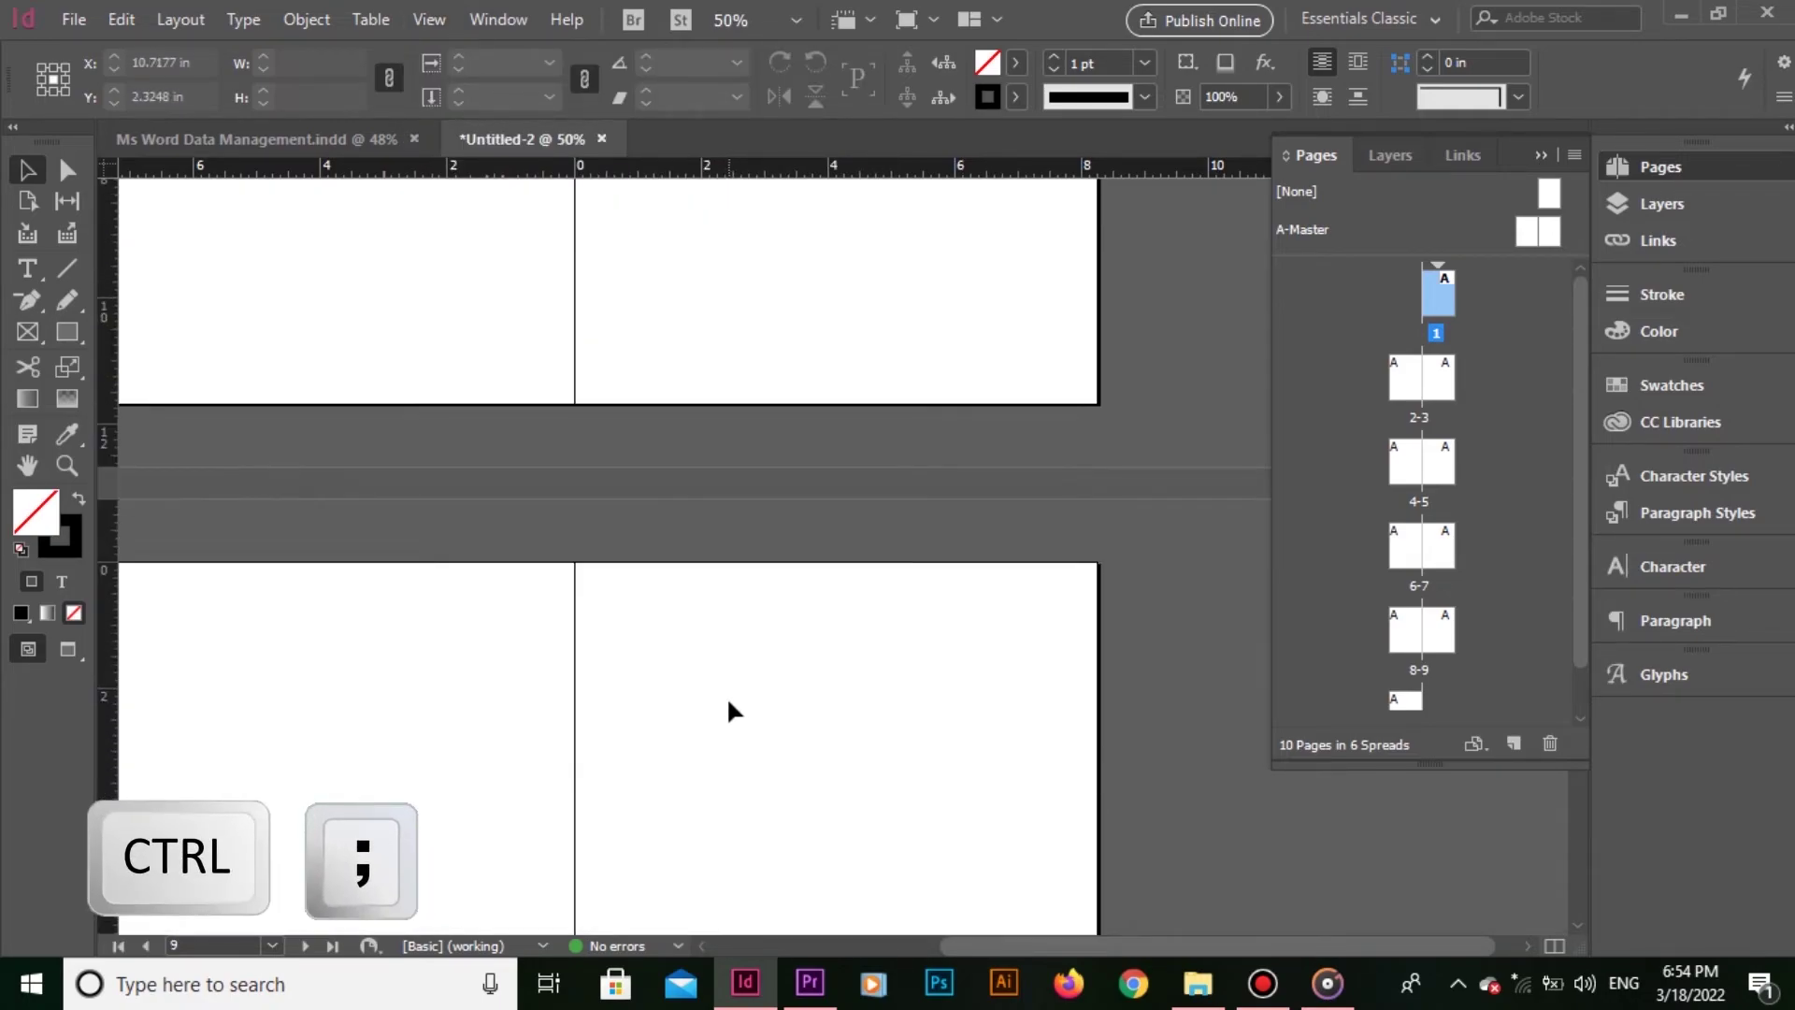
{"action": "scroll", "coordinate": [729, 705], "scroll_direction": "down", "scroll_amount": 5}
{"action": "scroll", "coordinate": [733, 701], "scroll_direction": "down", "scroll_amount": 3}
{"action": "scroll", "coordinate": [810, 607], "scroll_direction": "up", "scroll_amount": 10}
{"action": "scroll", "coordinate": [809, 607], "scroll_direction": "up", "scroll_amount": 5}
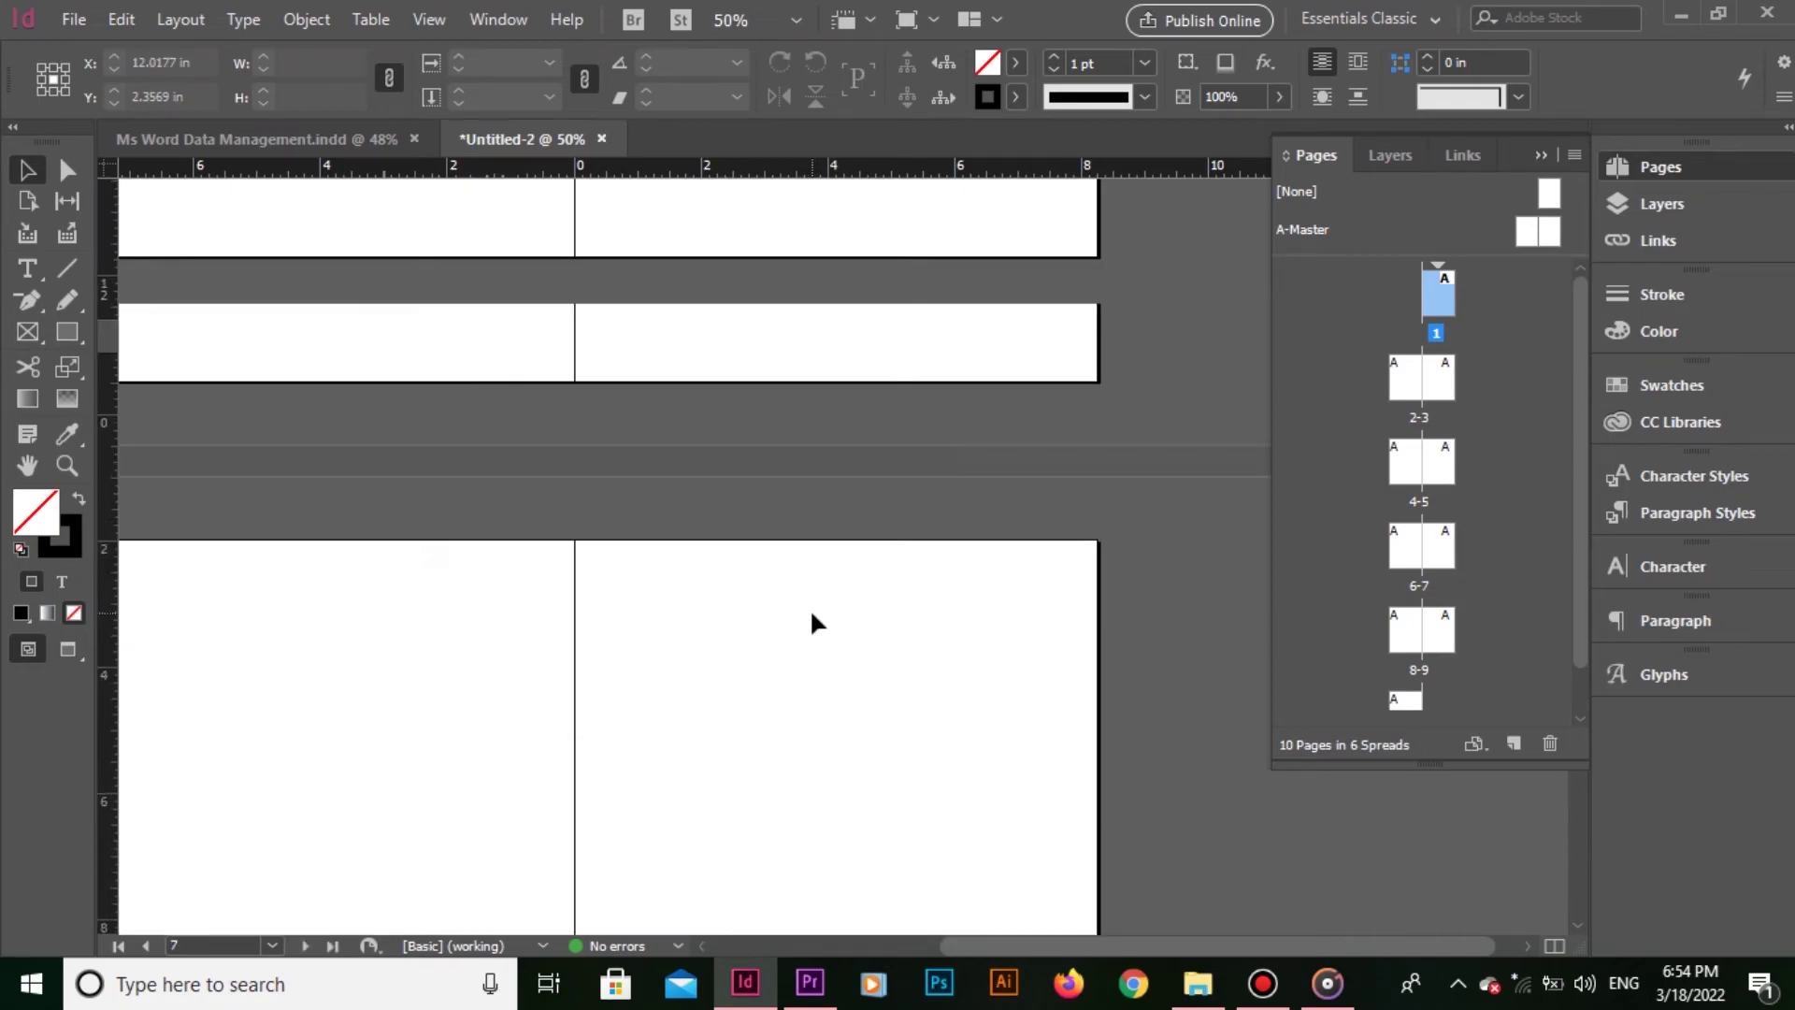
{"action": "scroll", "coordinate": [810, 613], "scroll_direction": "up", "scroll_amount": 5}
{"action": "scroll", "coordinate": [810, 615], "scroll_direction": "up", "scroll_amount": 5}
- Show the guides again and delete page 1's moved vertical and horizontal guide pair
{"action": "left_click", "coordinate": [826, 641]}
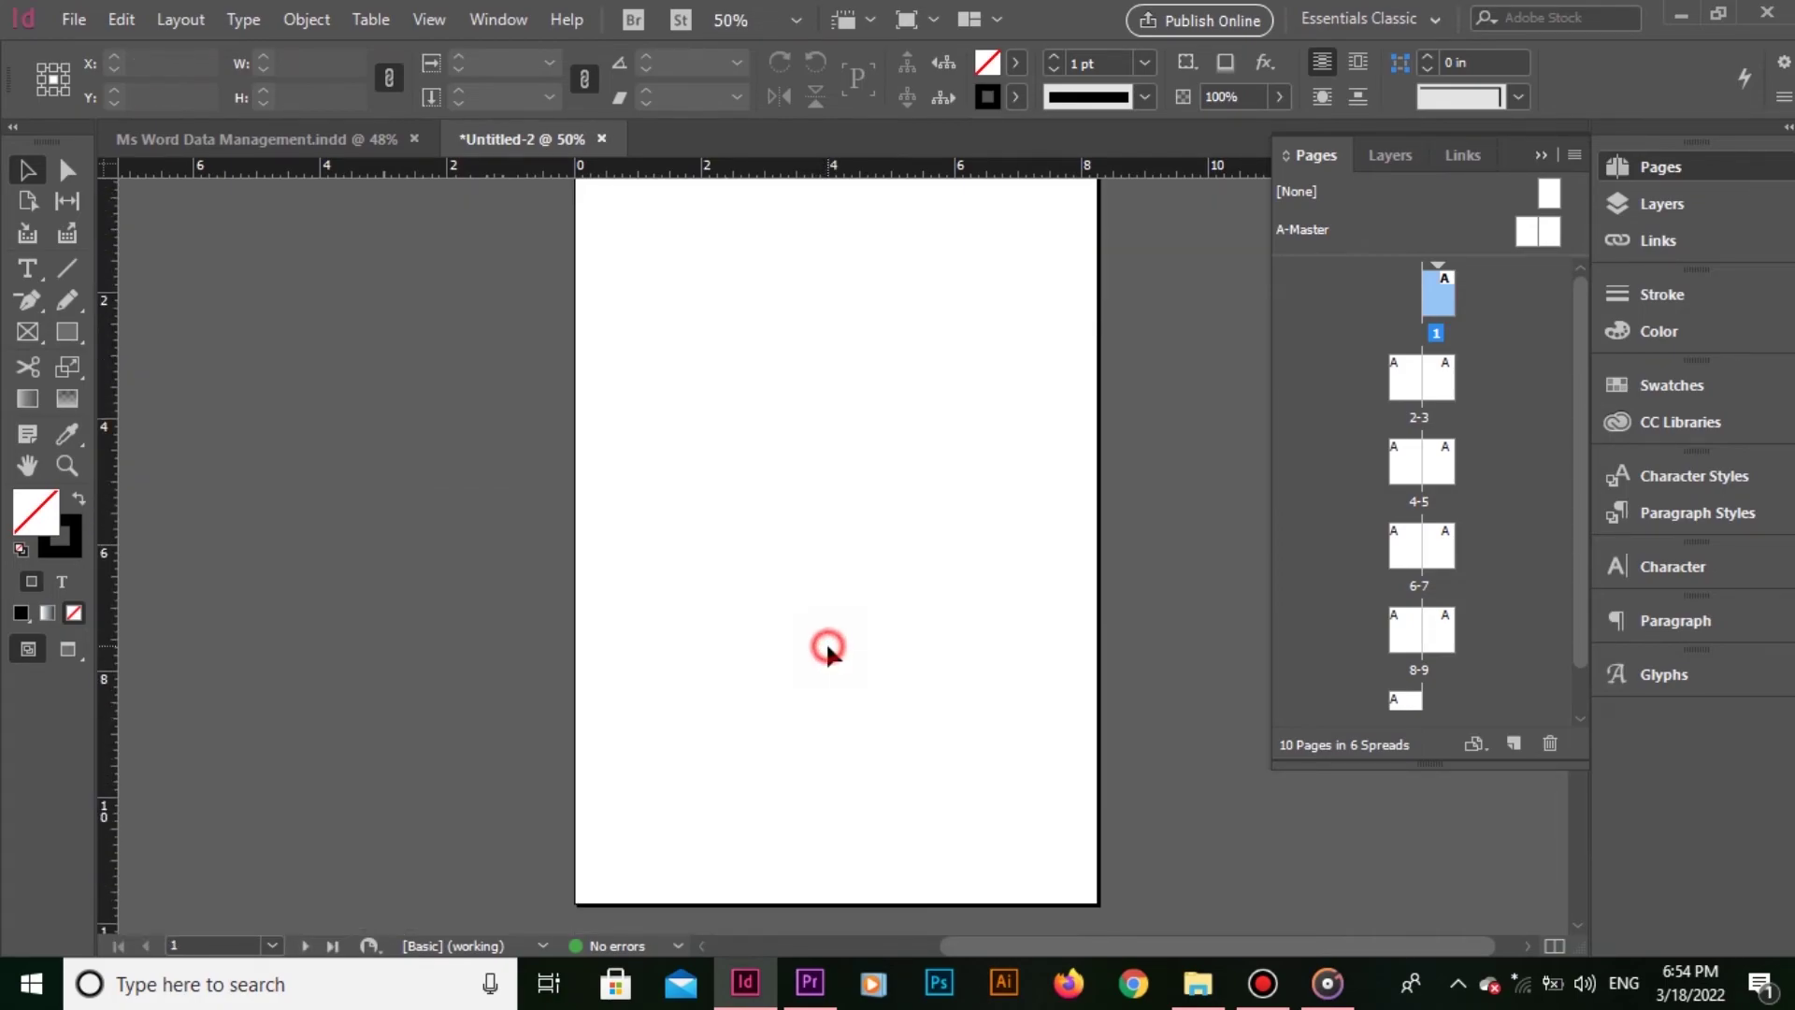
{"action": "key", "text": "ctrl+semicolon"}
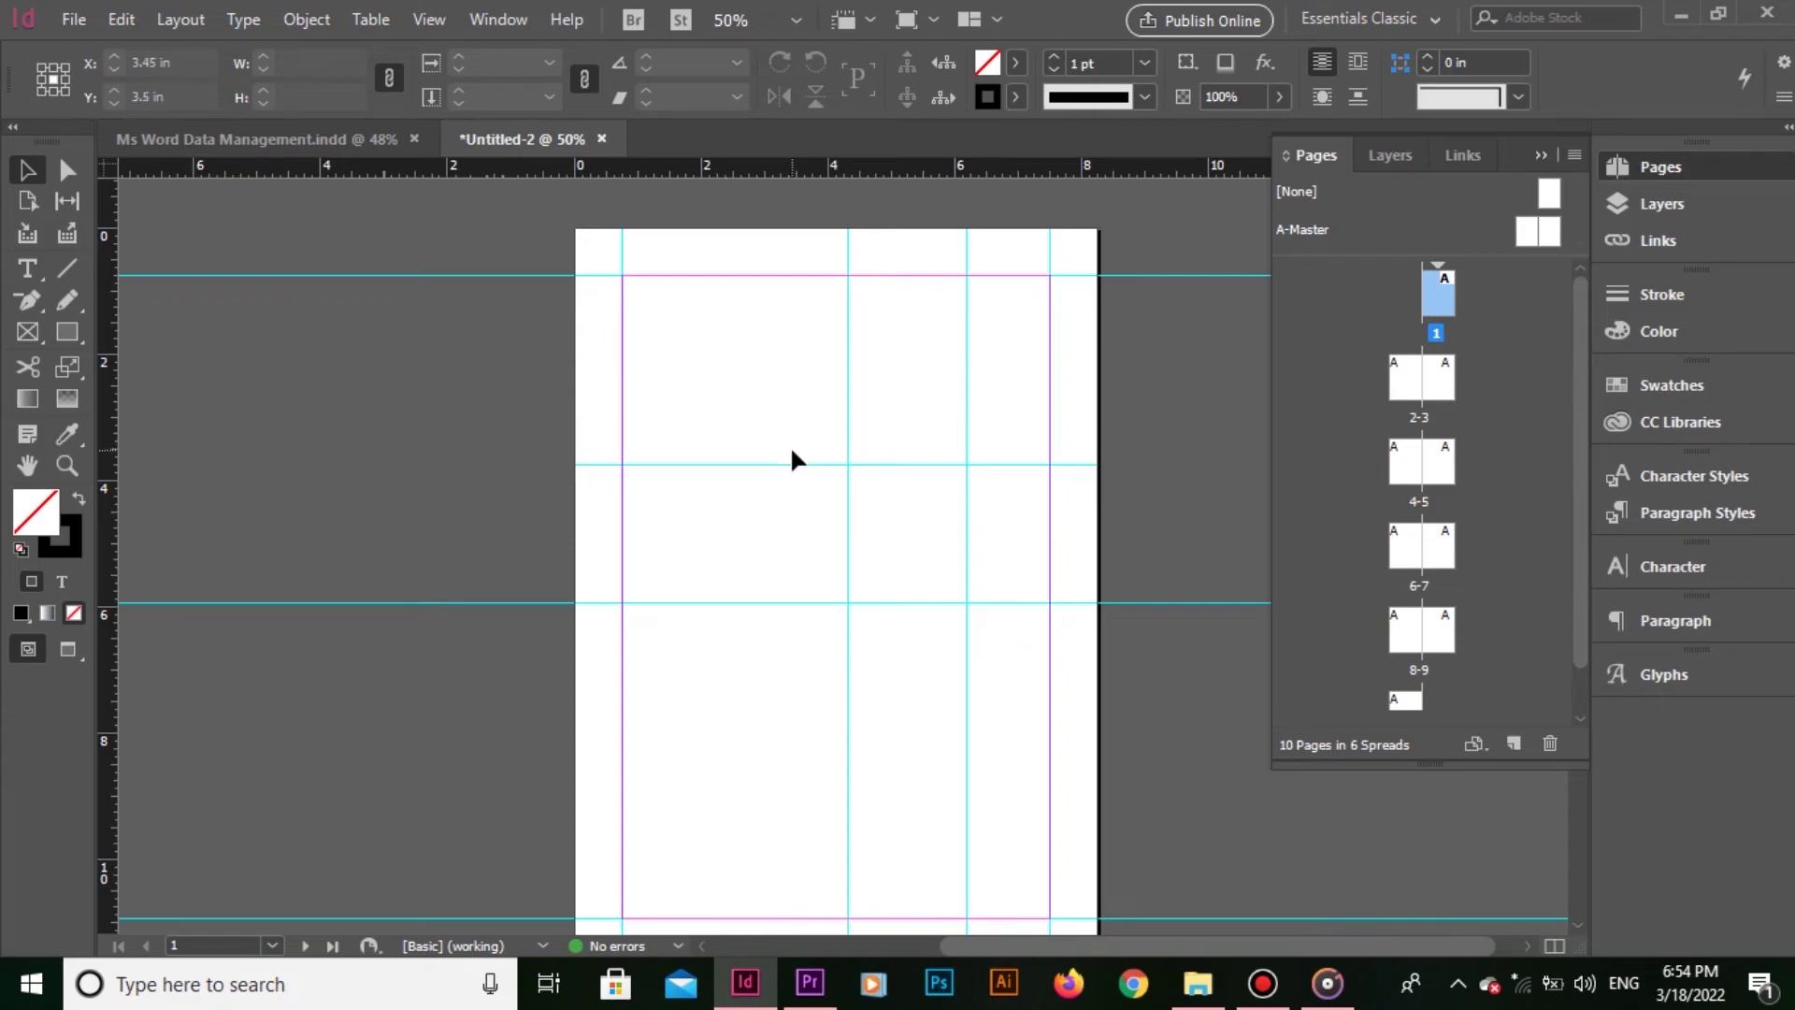
{"action": "key", "text": "ctrl+semicolon"}
{"action": "key", "text": "ctrl+semicolon"}
{"action": "left_click", "coordinate": [793, 435]}
{"action": "key", "text": "Delete"}
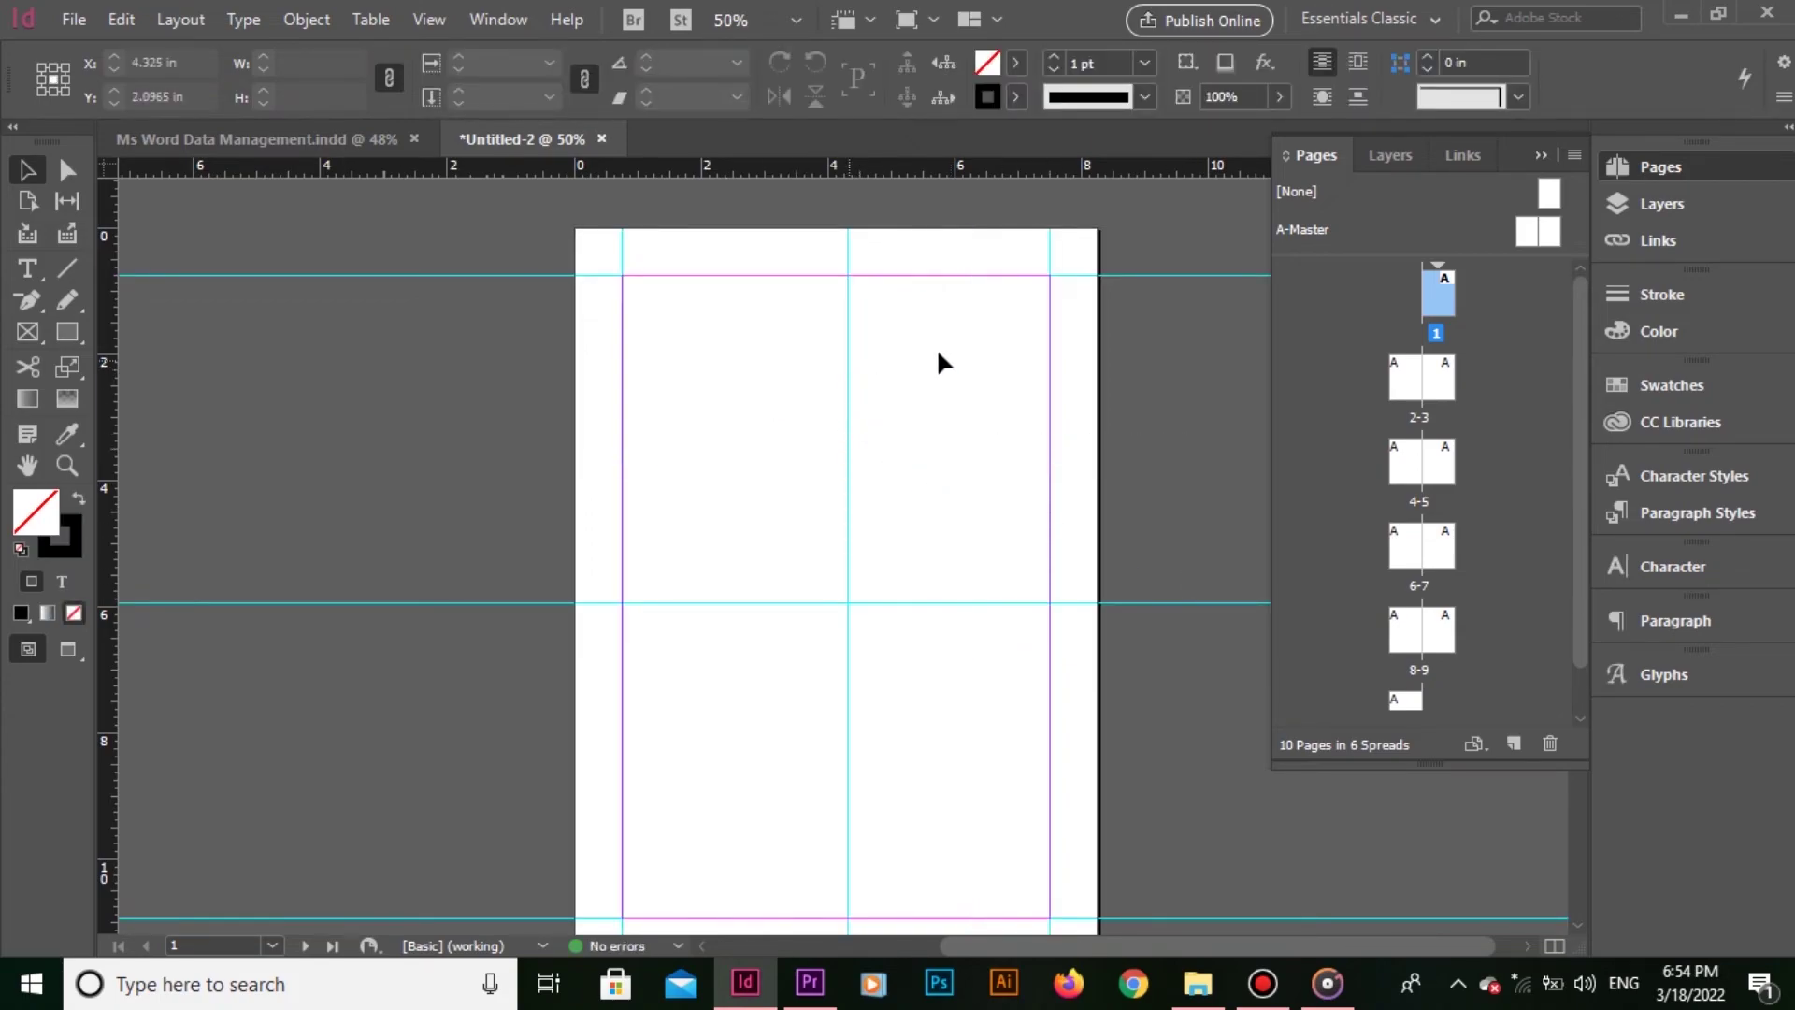
- Open the A-Master spread and remove every ruler guide from both master pages
{"action": "double_click", "coordinate": [1522, 235]}
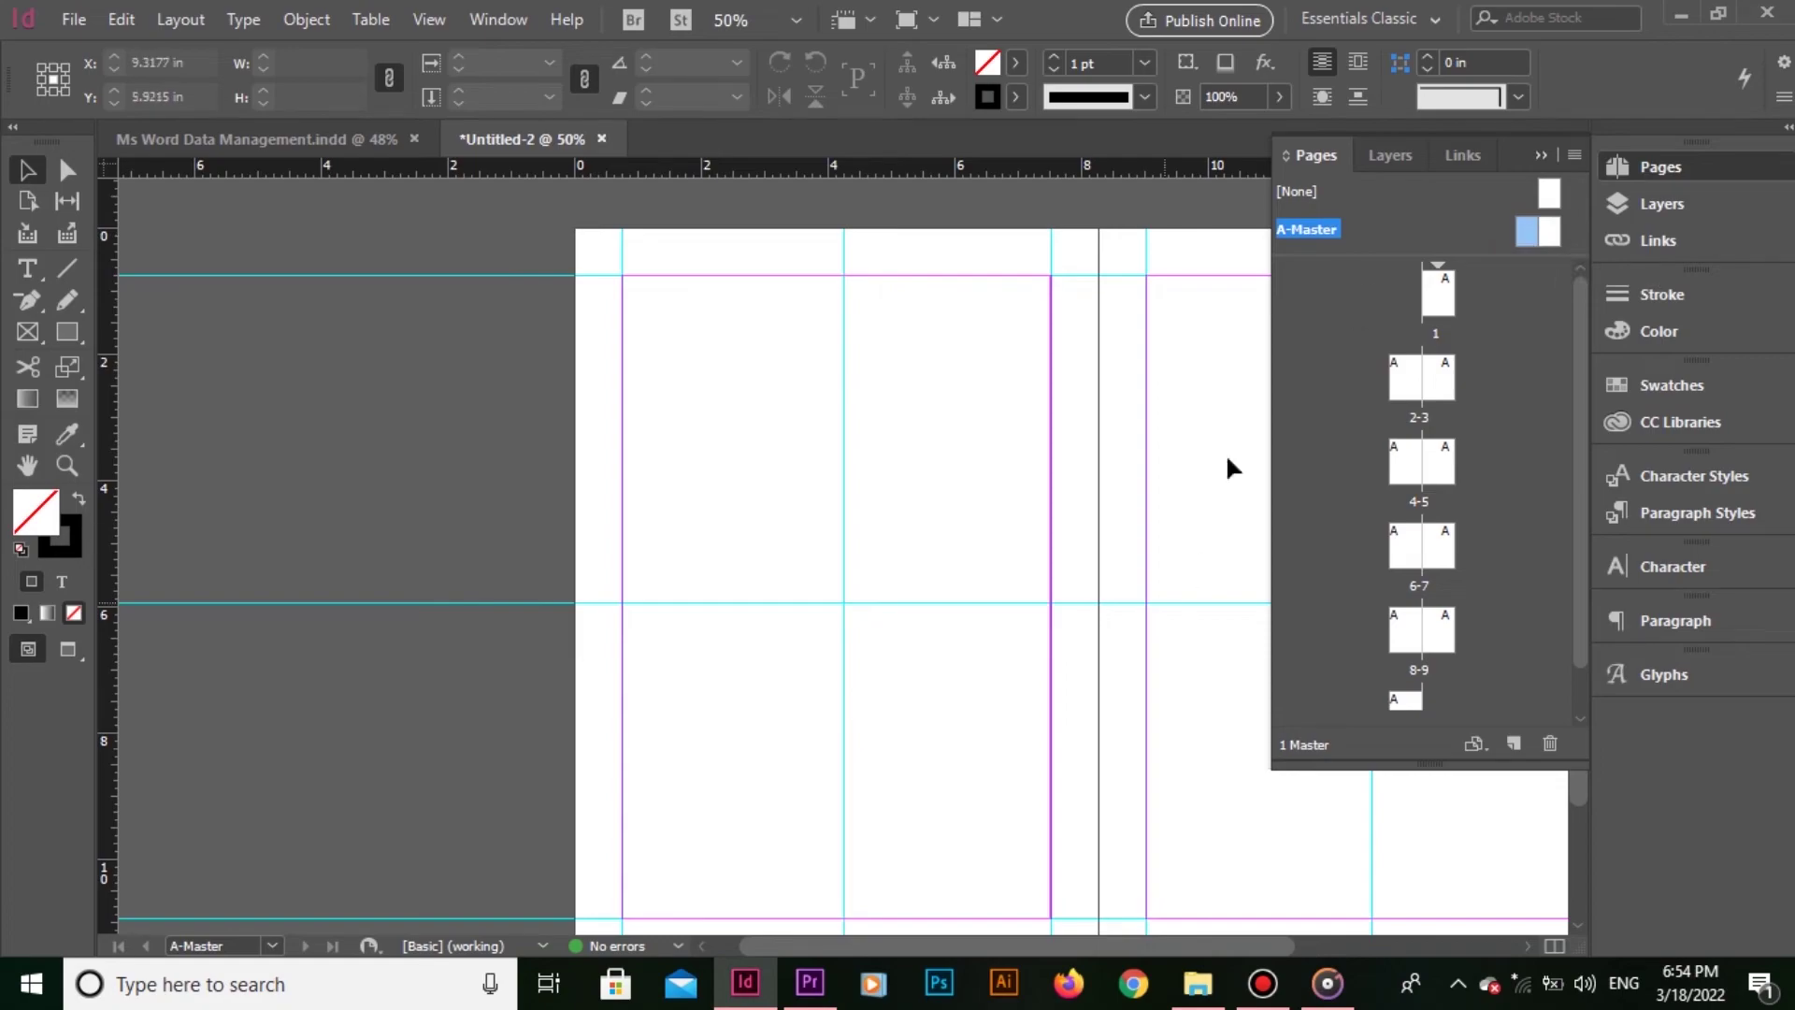
{"action": "left_click", "coordinate": [1542, 157]}
{"action": "mouse_move", "coordinate": [1306, 601]}
{"action": "left_mouse_down"}
{"action": "mouse_move", "coordinate": [1117, 550]}
{"action": "mouse_move", "coordinate": [1150, 651]}
{"action": "left_mouse_up"}
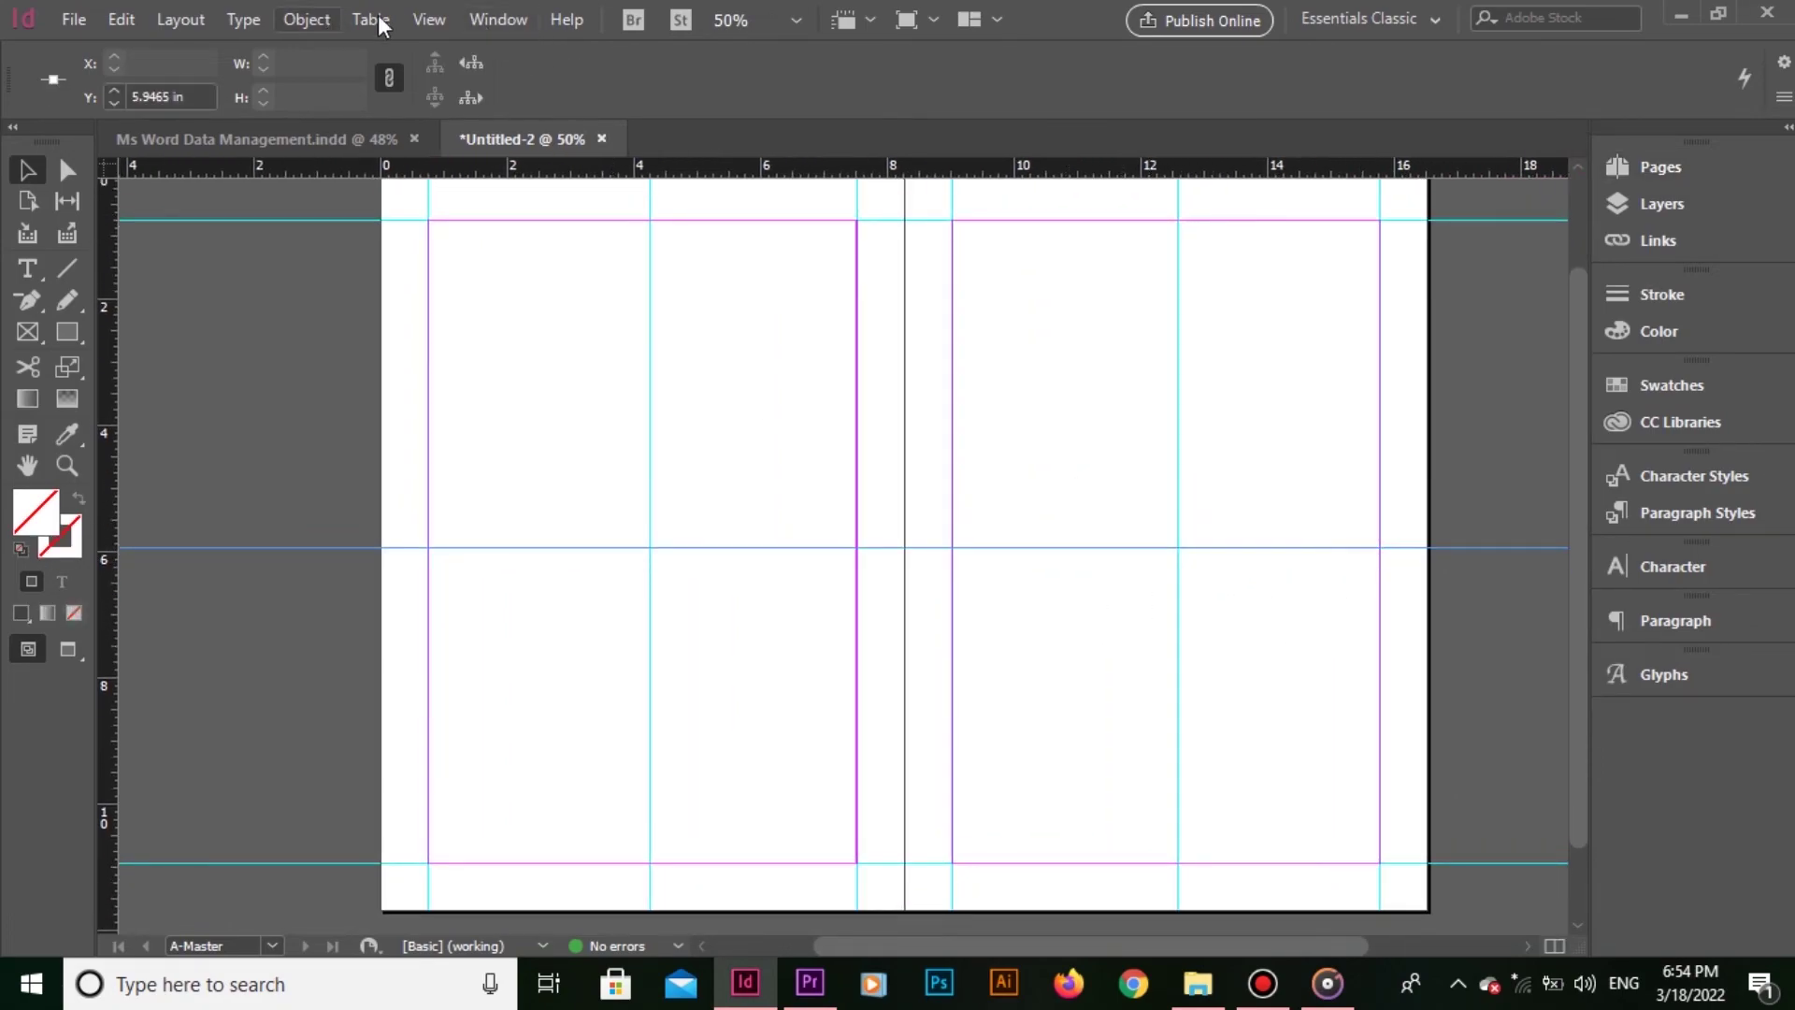
{"action": "left_click", "coordinate": [420, 19]}
{"action": "mouse_move", "coordinate": [501, 547]}
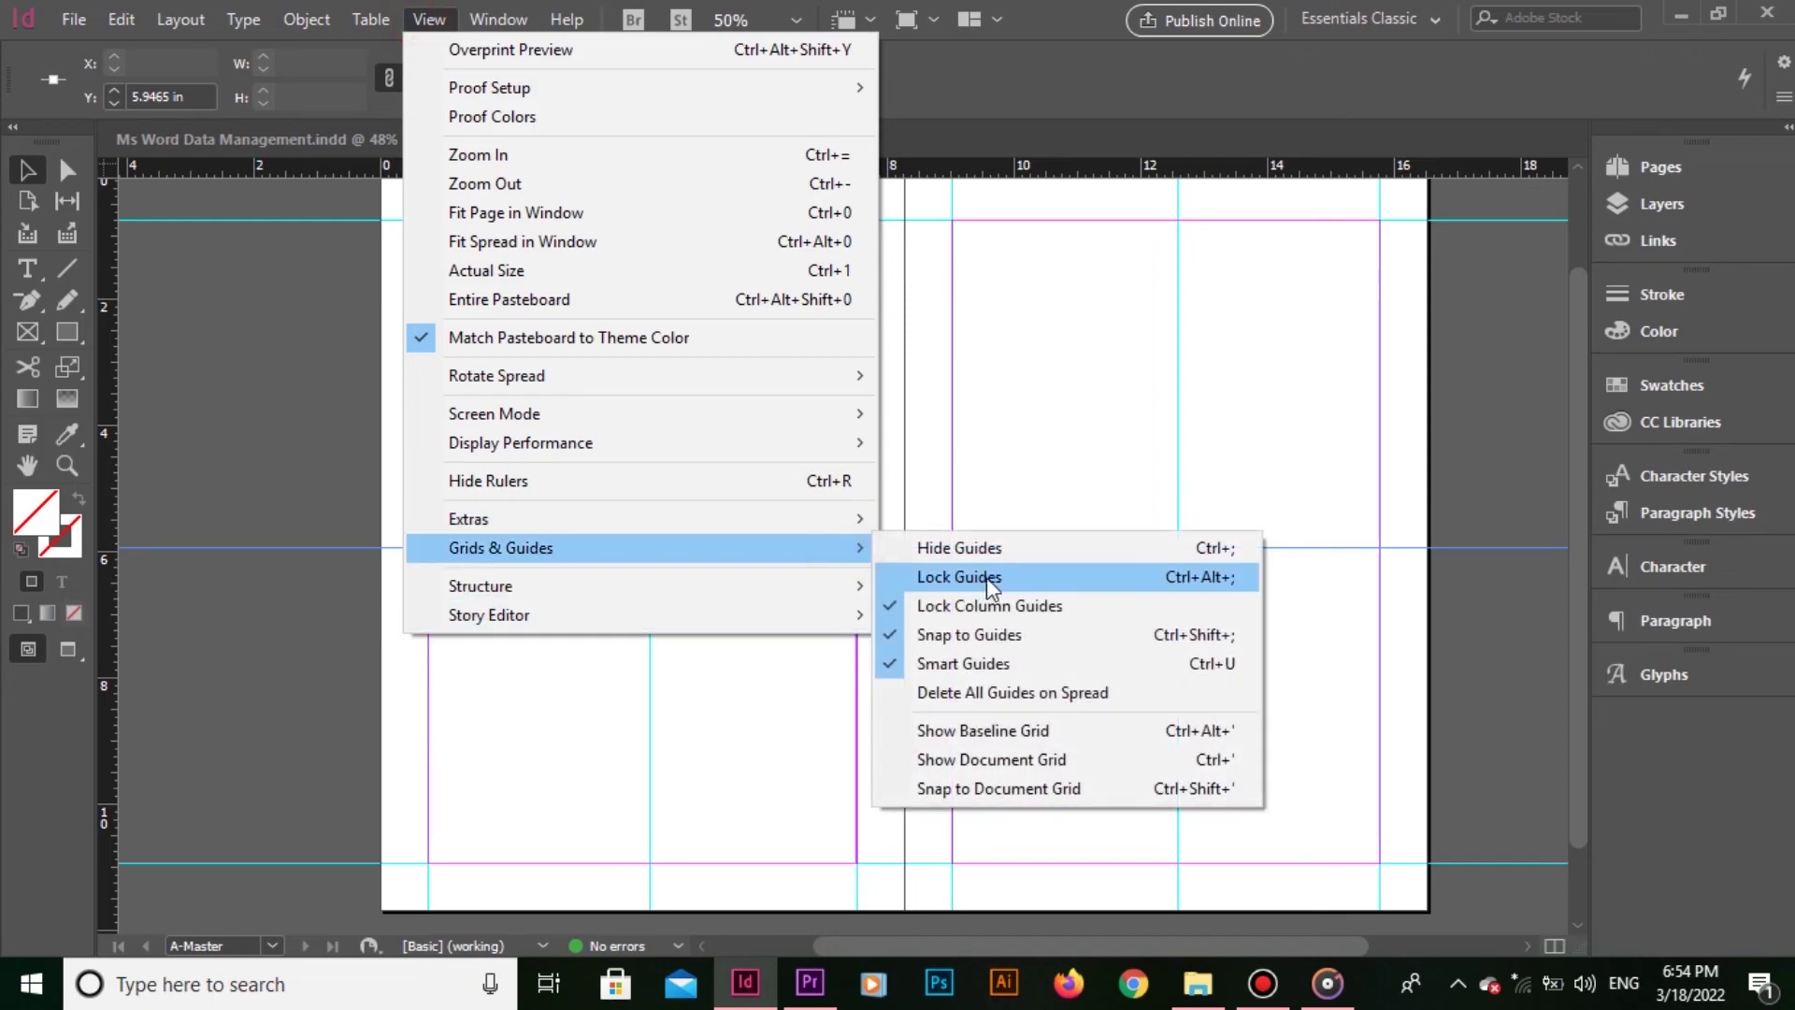
{"action": "left_click", "coordinate": [1087, 696]}
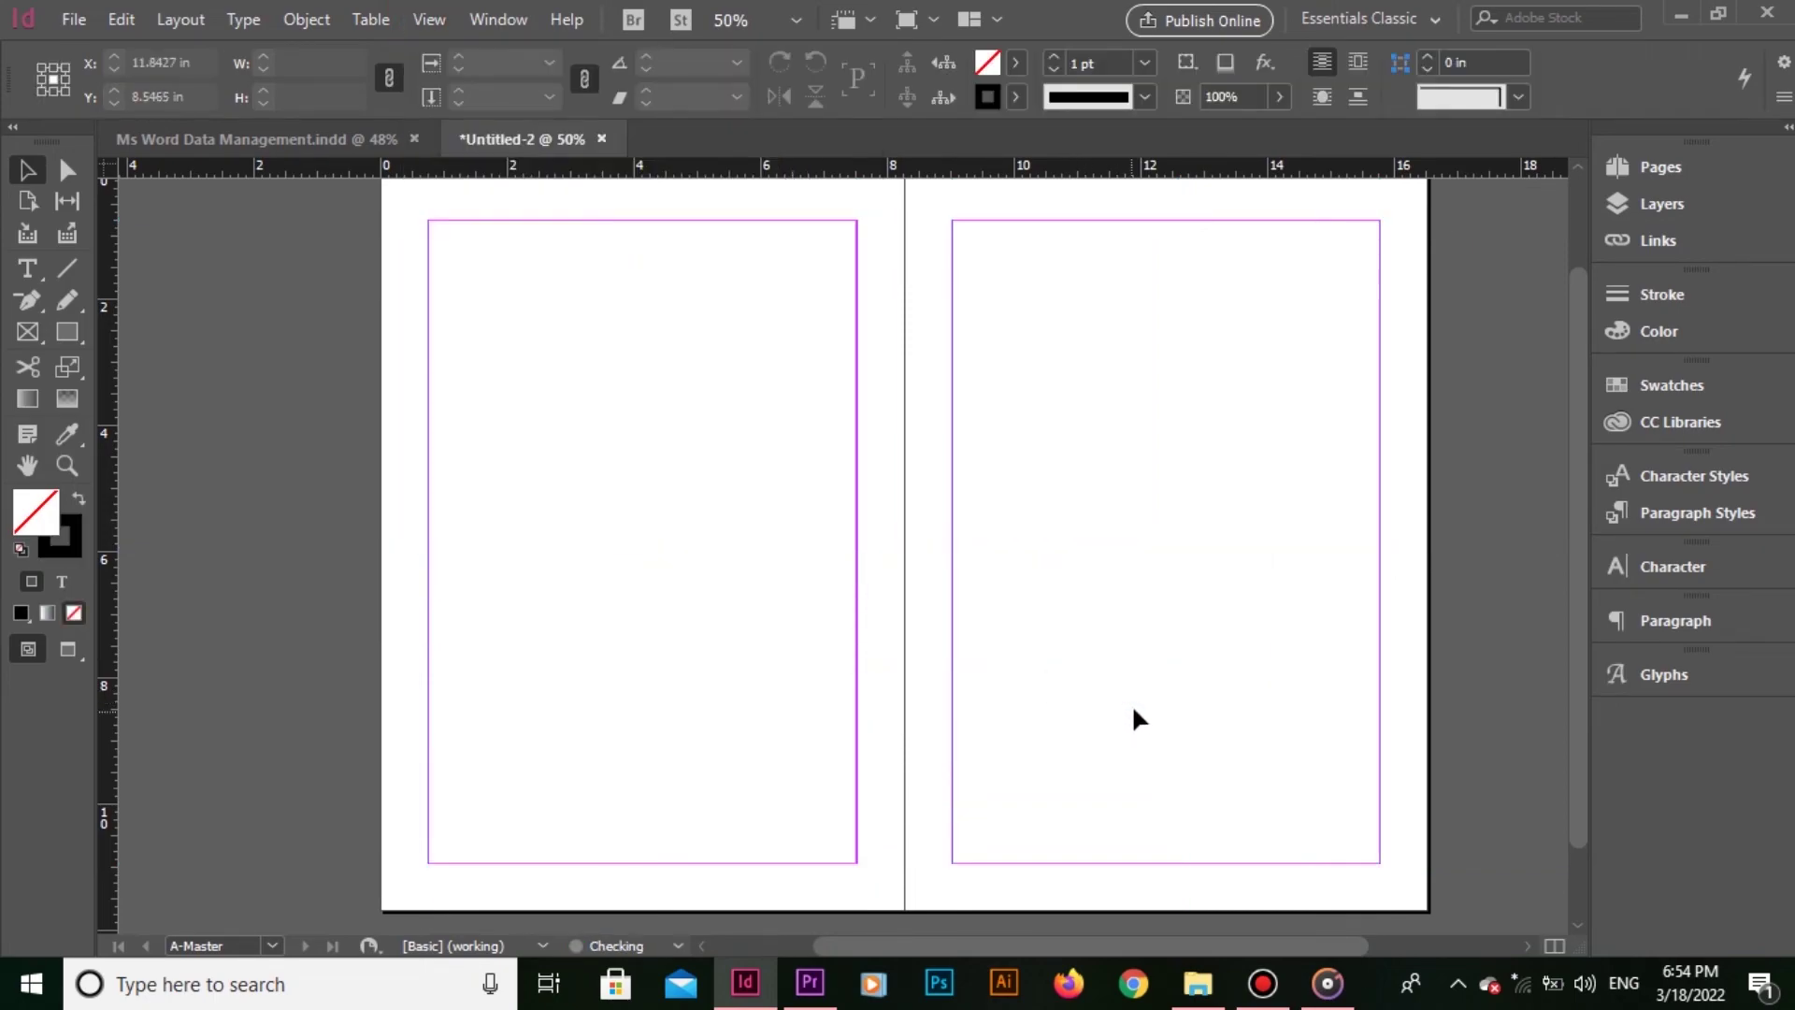
{"action": "key", "text": "ctrl+v"}
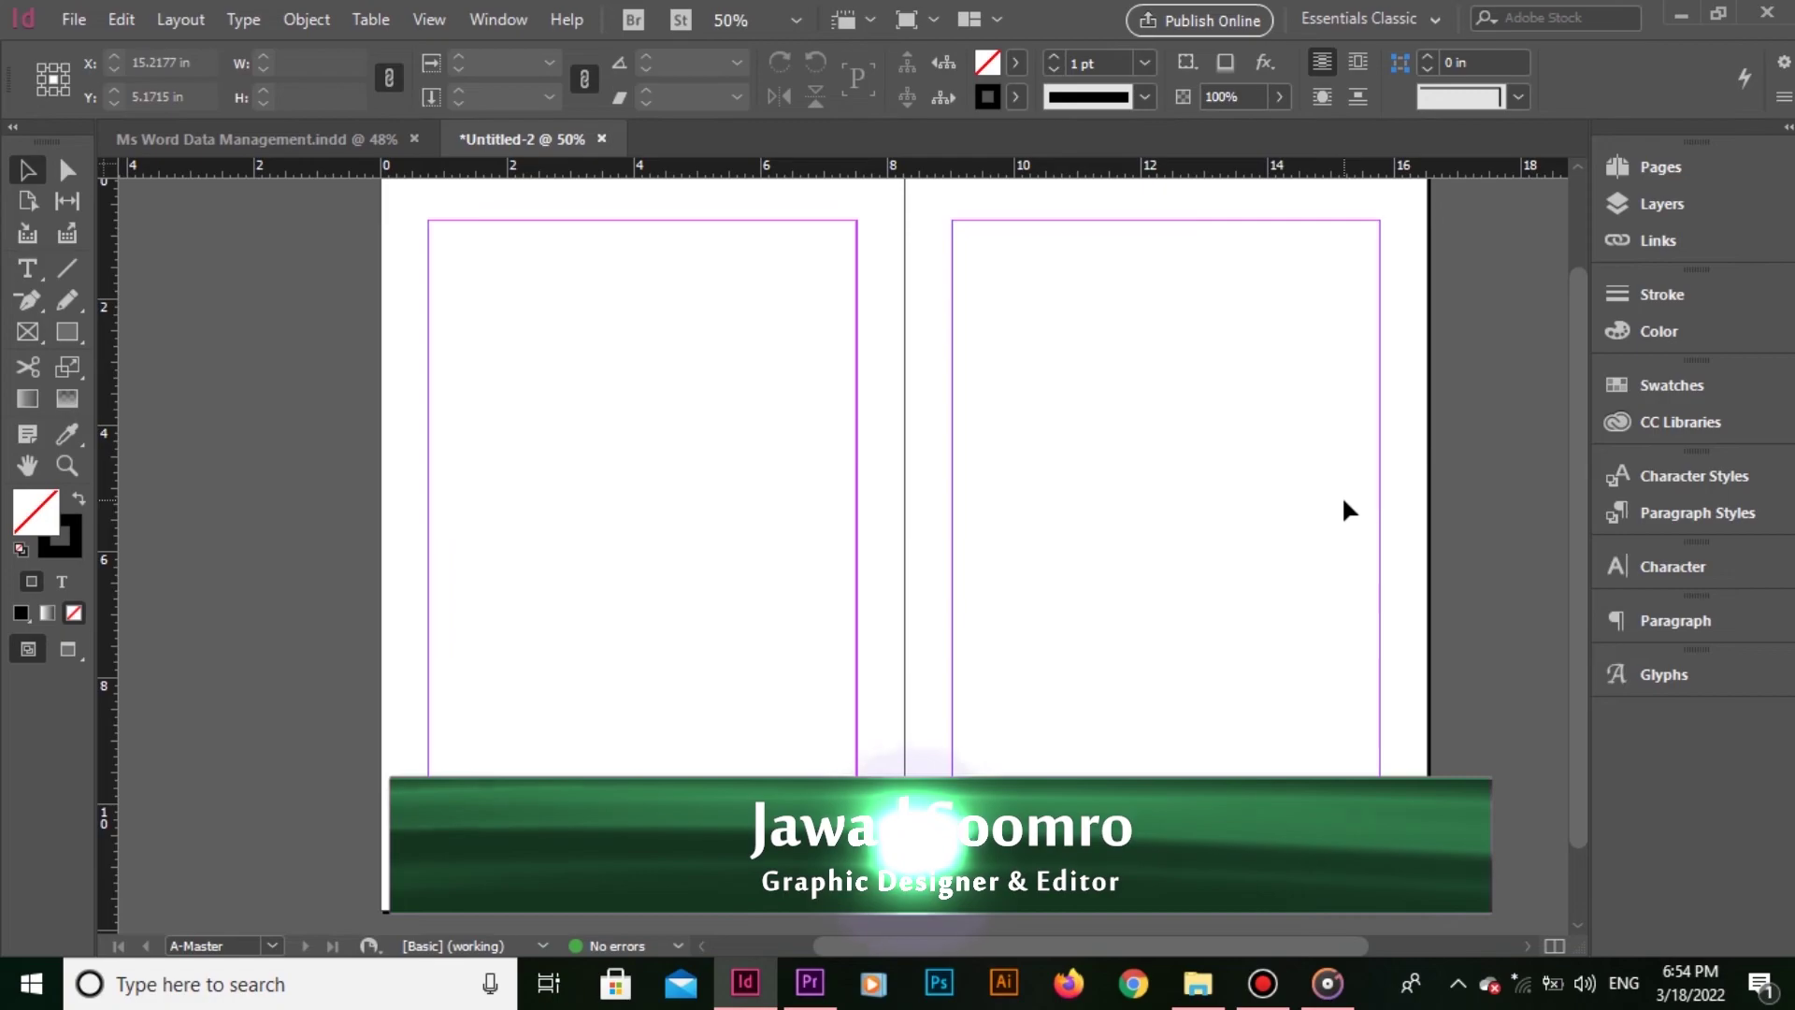
- Jump to spread 2-3 and scroll through the spreads to check they are blank
{"action": "left_click", "coordinate": [1660, 164]}
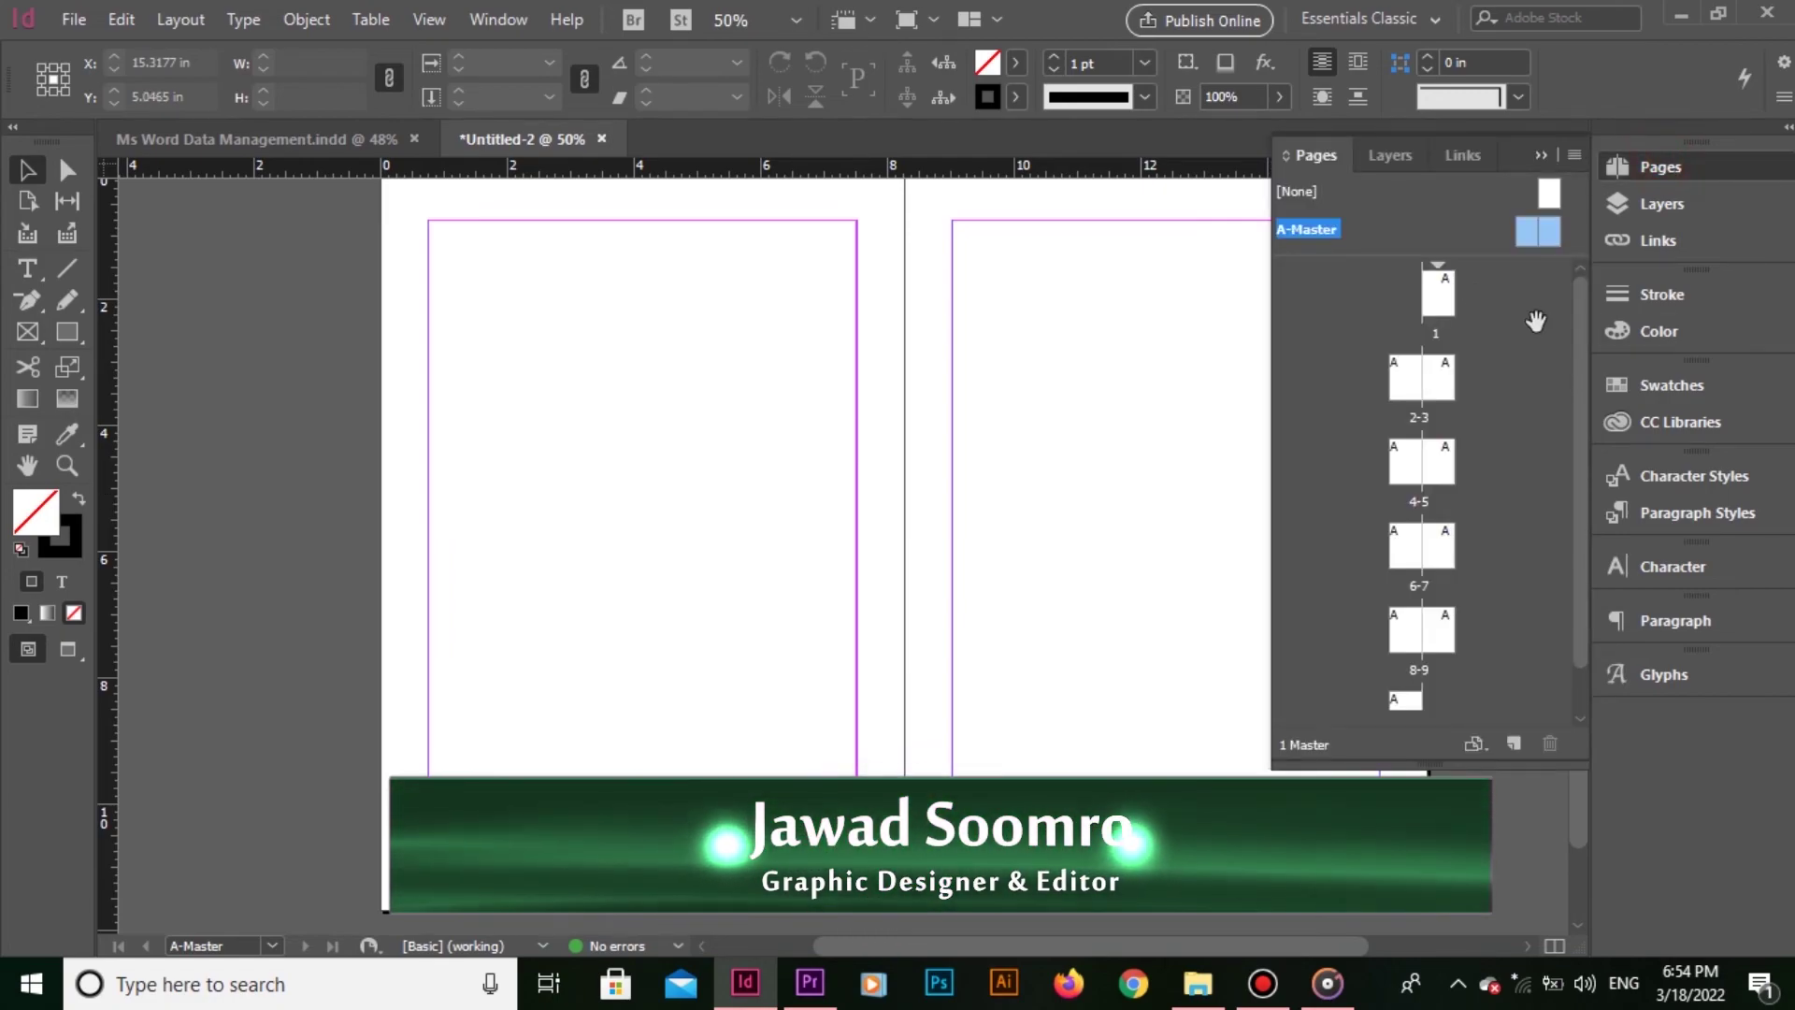
{"action": "double_click", "coordinate": [1405, 367]}
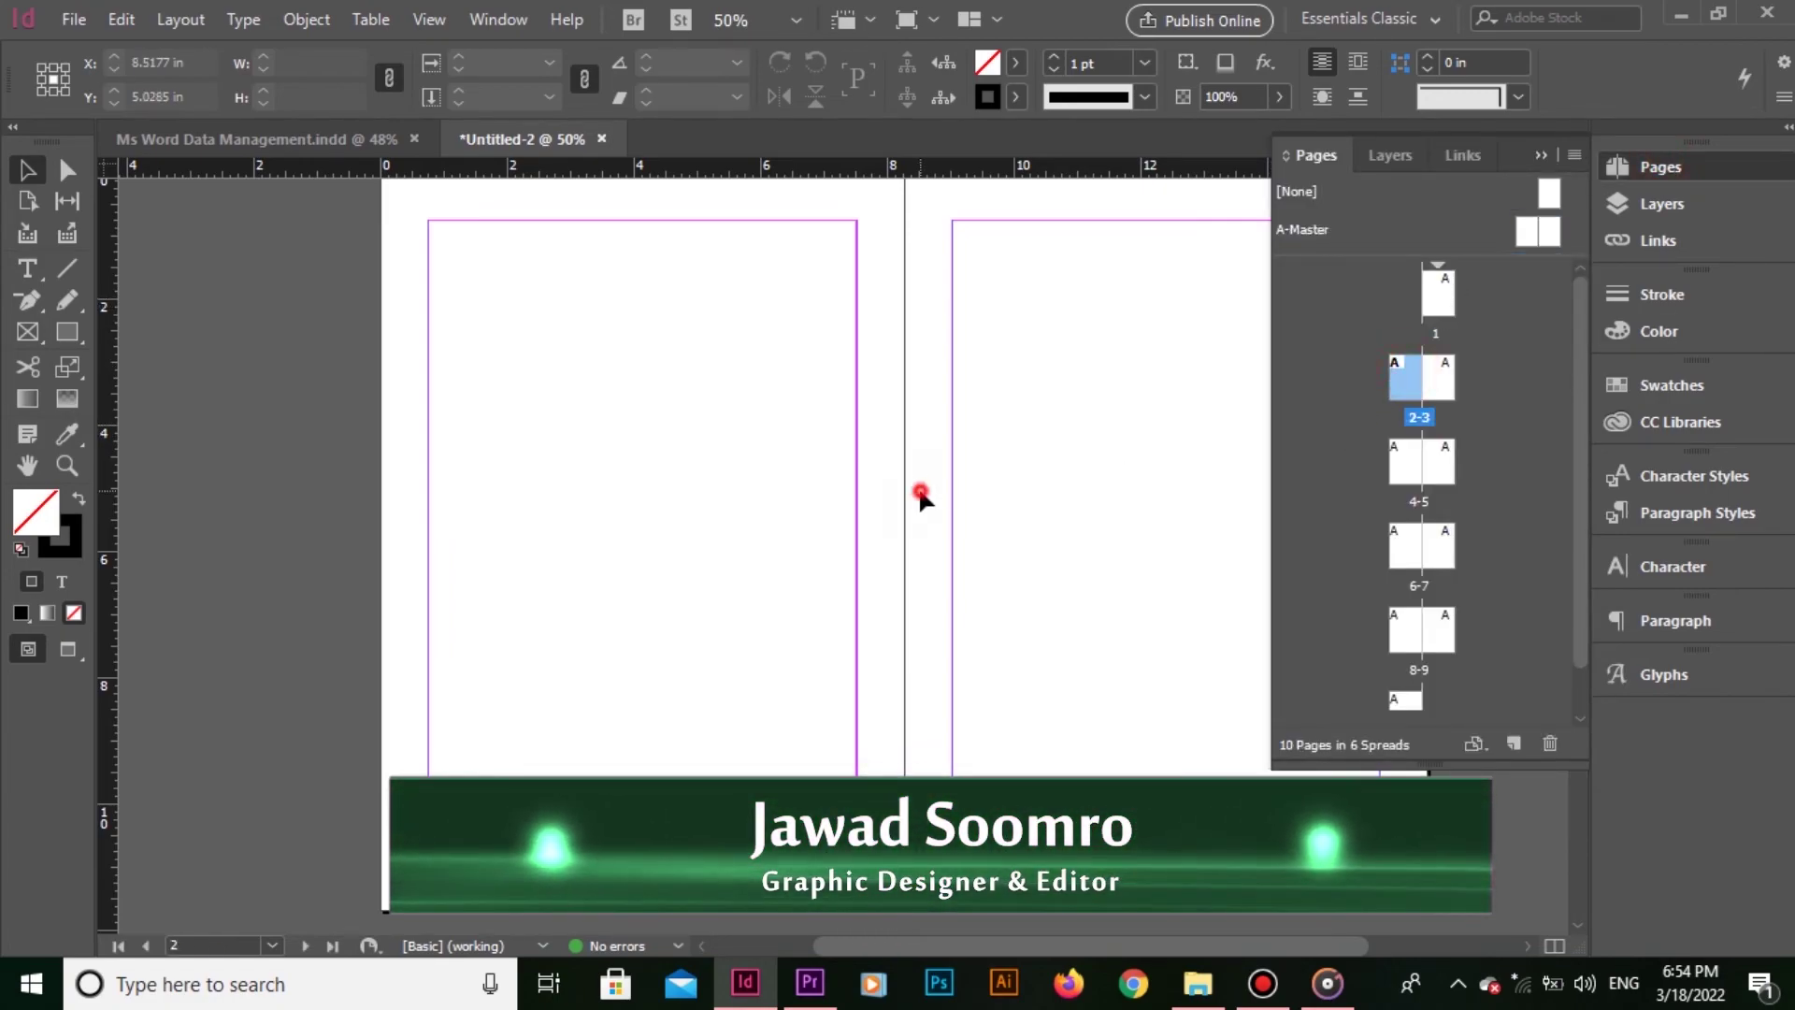
{"action": "scroll", "coordinate": [916, 443], "scroll_direction": "up", "scroll_amount": 3}
{"action": "scroll", "coordinate": [905, 439], "scroll_direction": "down", "scroll_amount": 4}
{"action": "scroll", "coordinate": [899, 456], "scroll_direction": "down", "scroll_amount": 4}
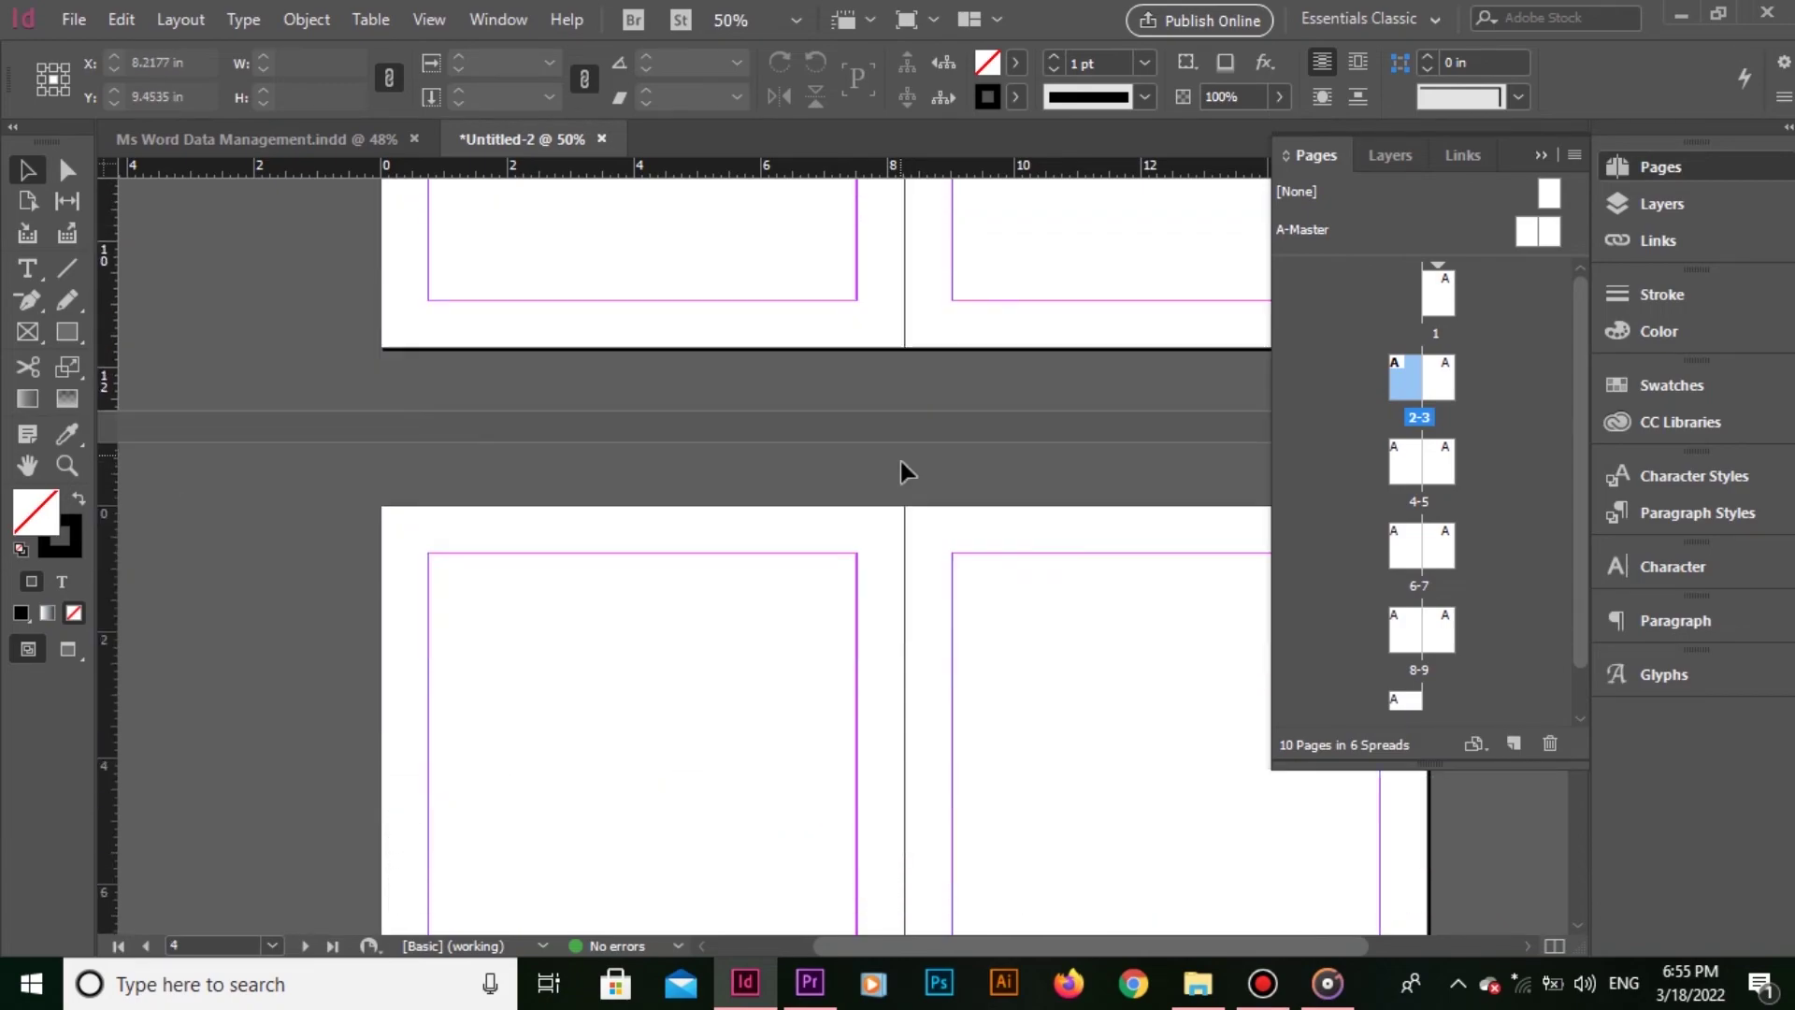
{"action": "scroll", "coordinate": [900, 462], "scroll_direction": "down", "scroll_amount": 4}
{"action": "scroll", "coordinate": [903, 457], "scroll_direction": "down", "scroll_amount": 4}
{"action": "scroll", "coordinate": [903, 458], "scroll_direction": "down", "scroll_amount": 4}
{"action": "scroll", "coordinate": [905, 462], "scroll_direction": "down", "scroll_amount": 4}
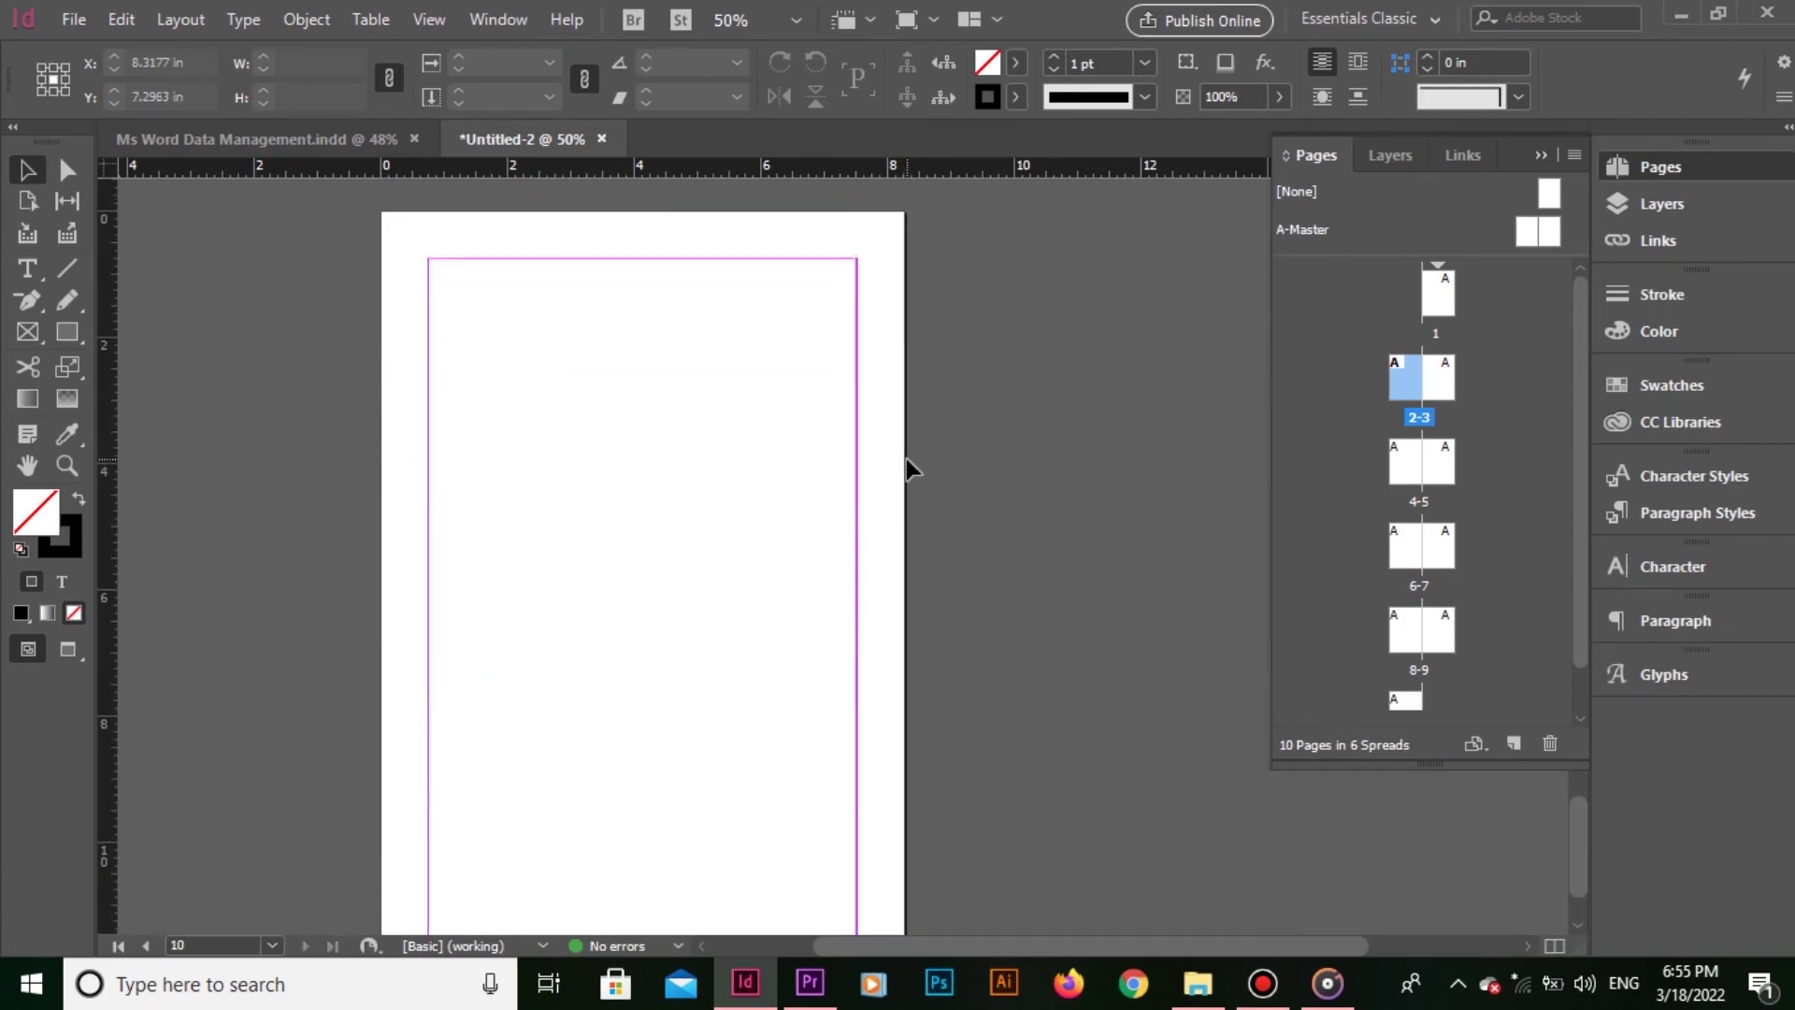
{"action": "scroll", "coordinate": [909, 464], "scroll_direction": "down", "scroll_amount": 4}
{"action": "scroll", "coordinate": [918, 461], "scroll_direction": "down", "scroll_amount": 4}
{"action": "scroll", "coordinate": [924, 460], "scroll_direction": "up", "scroll_amount": 10}
{"action": "scroll", "coordinate": [925, 459], "scroll_direction": "up", "scroll_amount": 10}
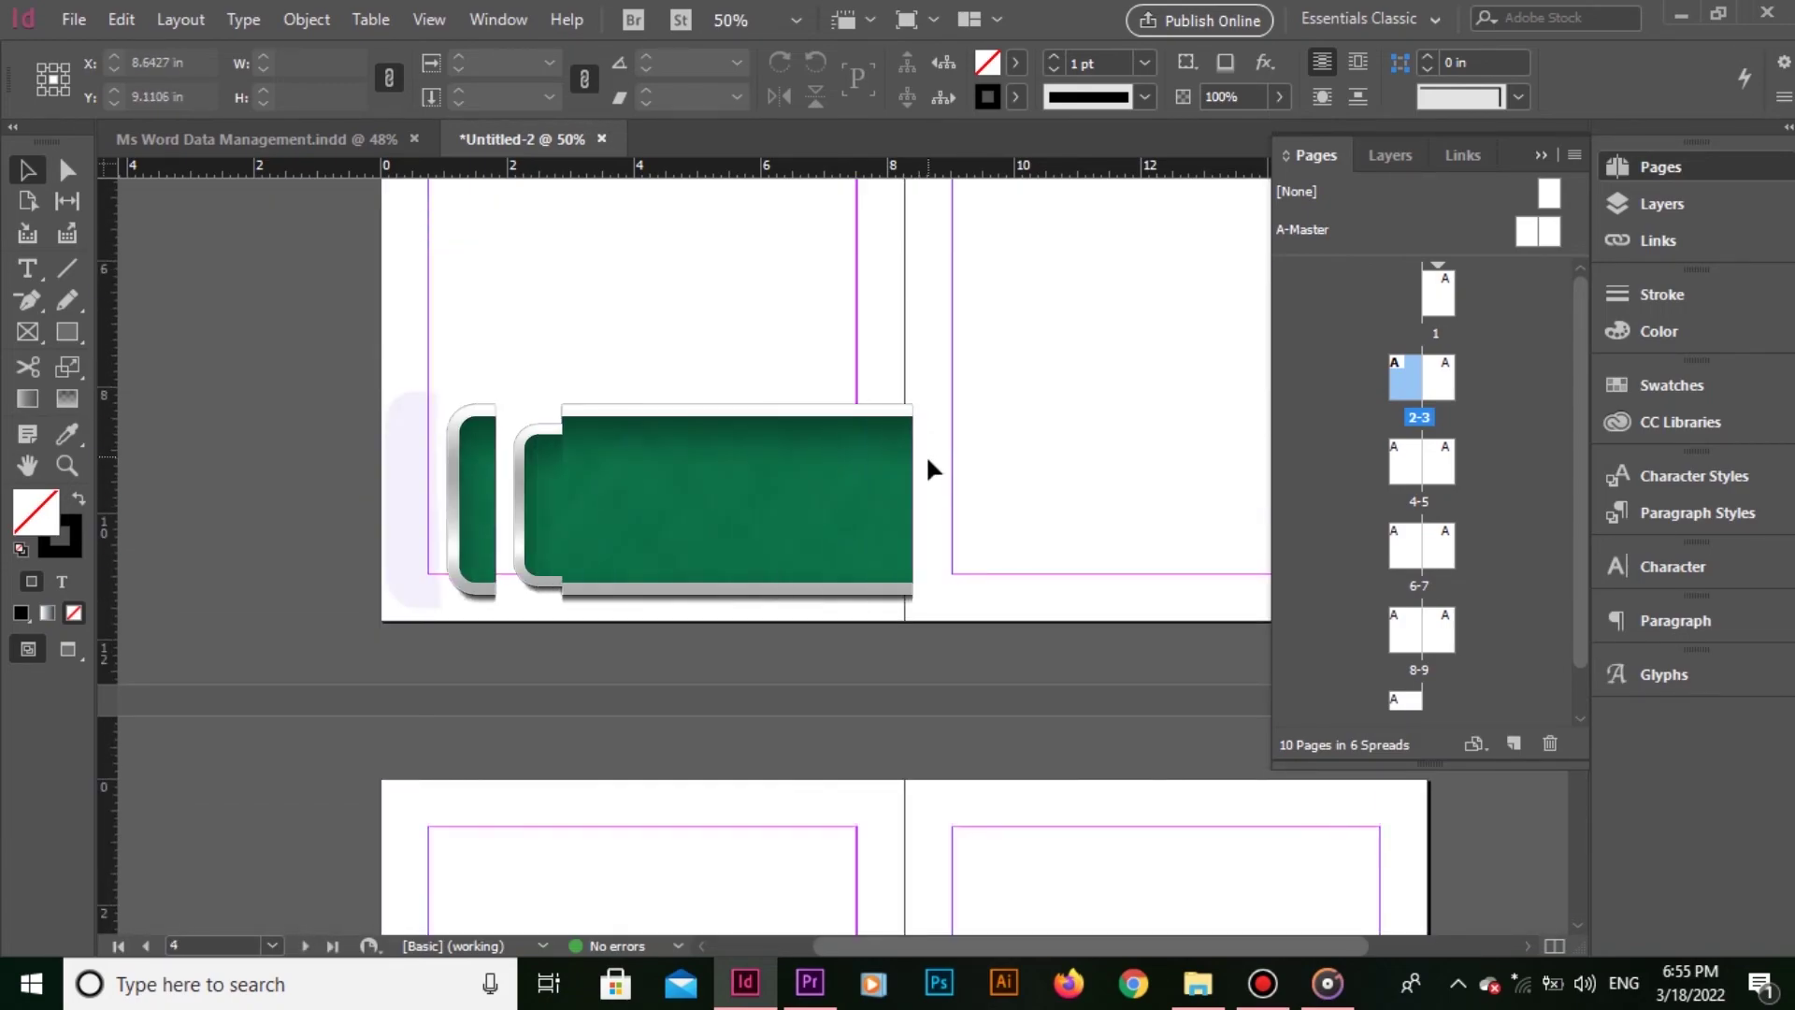
{"action": "scroll", "coordinate": [925, 456], "scroll_direction": "up", "scroll_amount": 10}
{"action": "scroll", "coordinate": [925, 457], "scroll_direction": "up", "scroll_amount": 8}
{"action": "scroll", "coordinate": [580, 653], "scroll_direction": "up", "scroll_amount": 5}
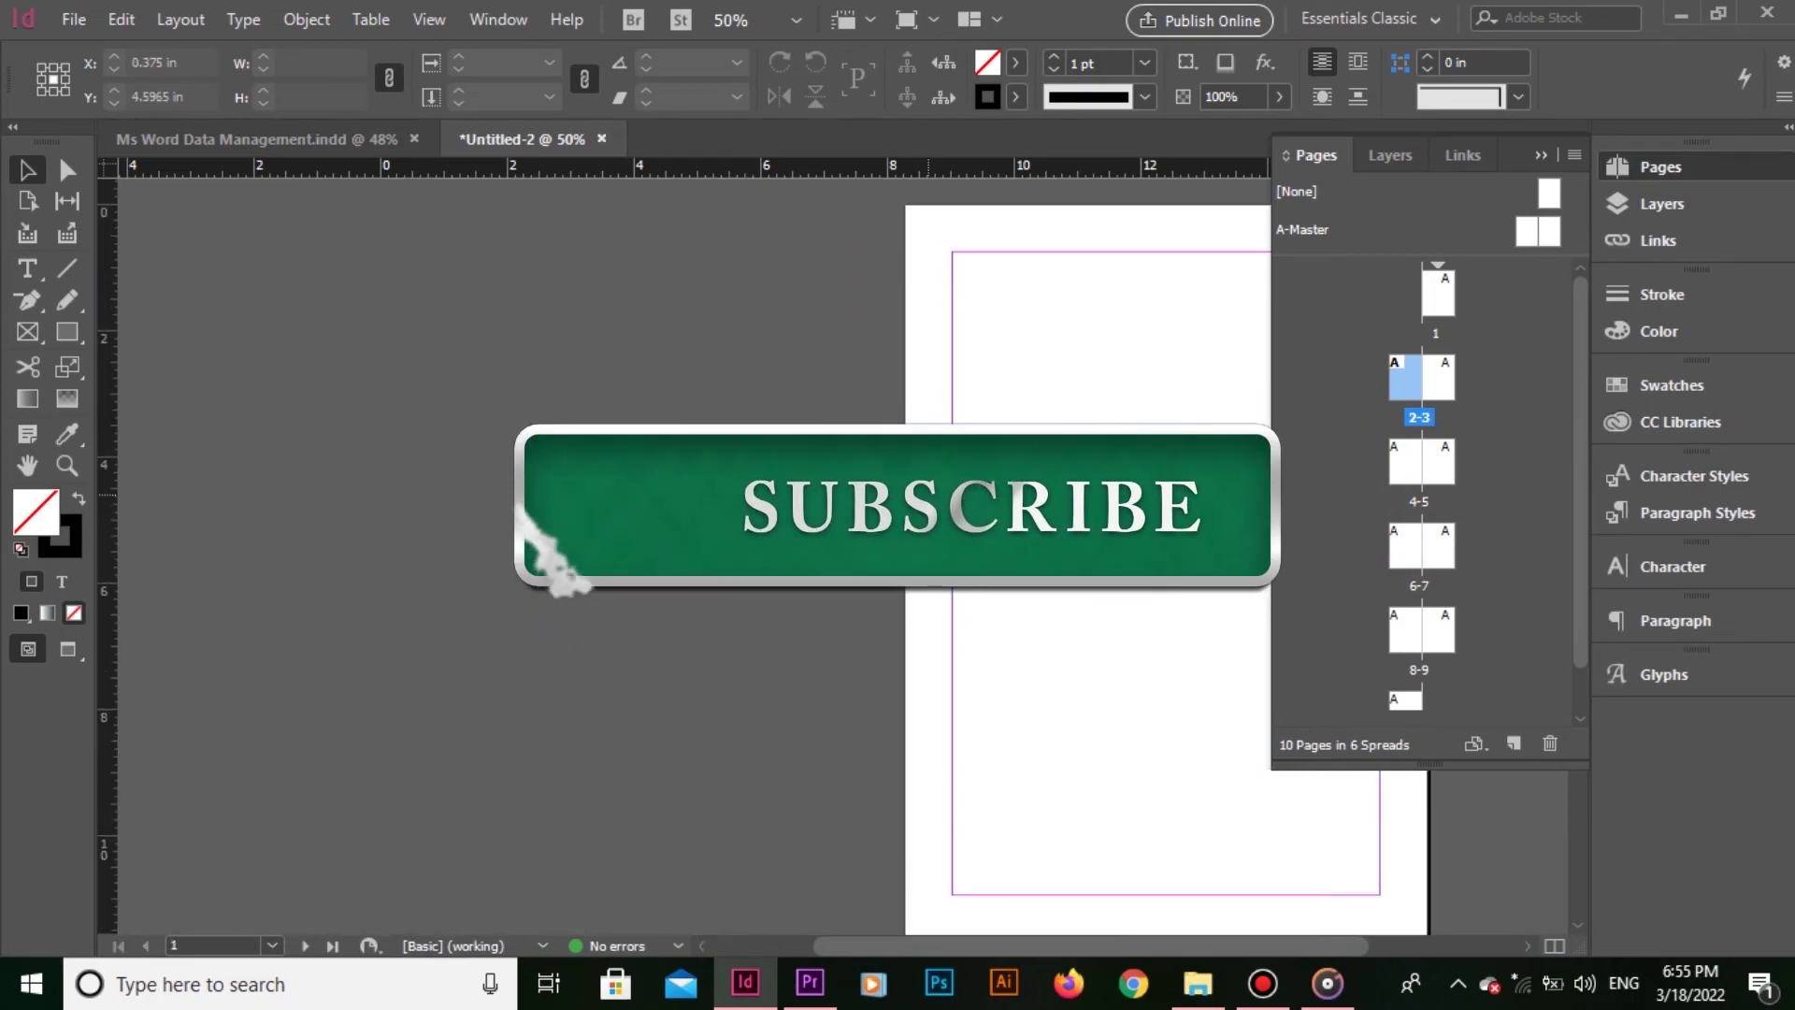
- Collapse the Pages panel and pan page 1 slightly to the right
{"action": "left_click", "coordinate": [1004, 684]}
{"action": "scroll", "coordinate": [776, 648], "scroll_direction": "right", "scroll_amount": 2}
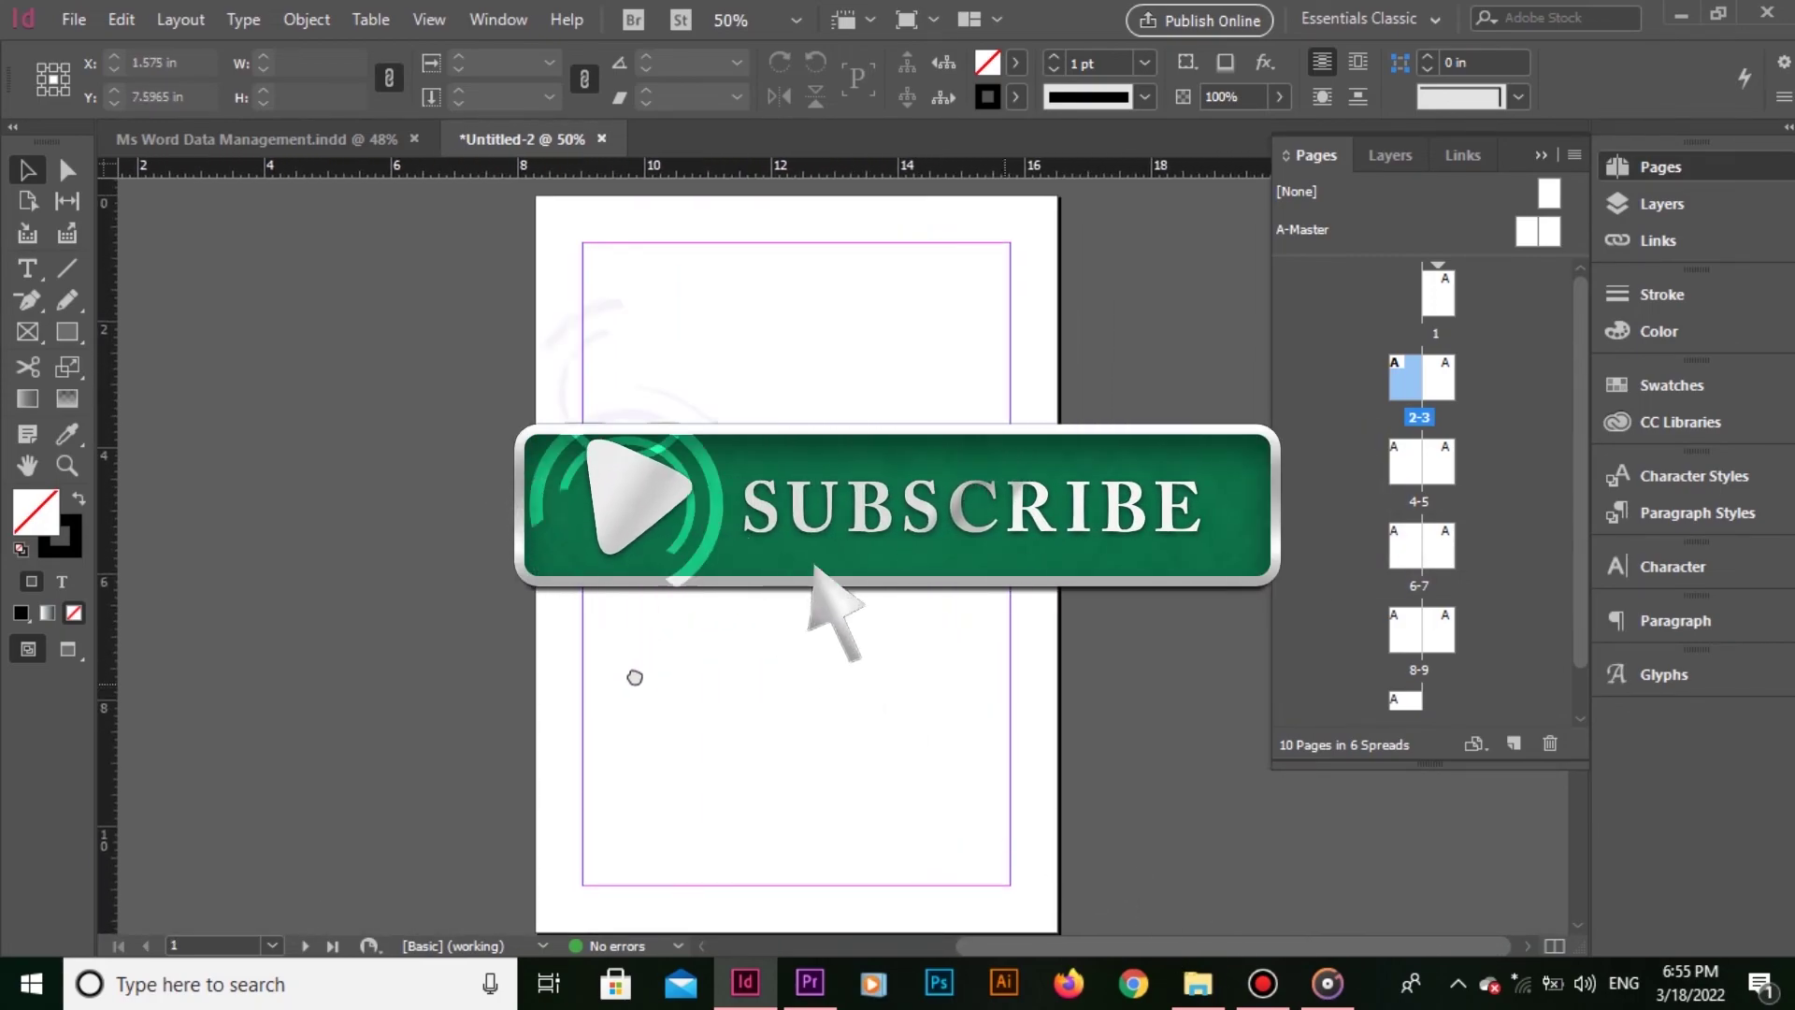
{"action": "left_click", "coordinate": [1541, 157]}
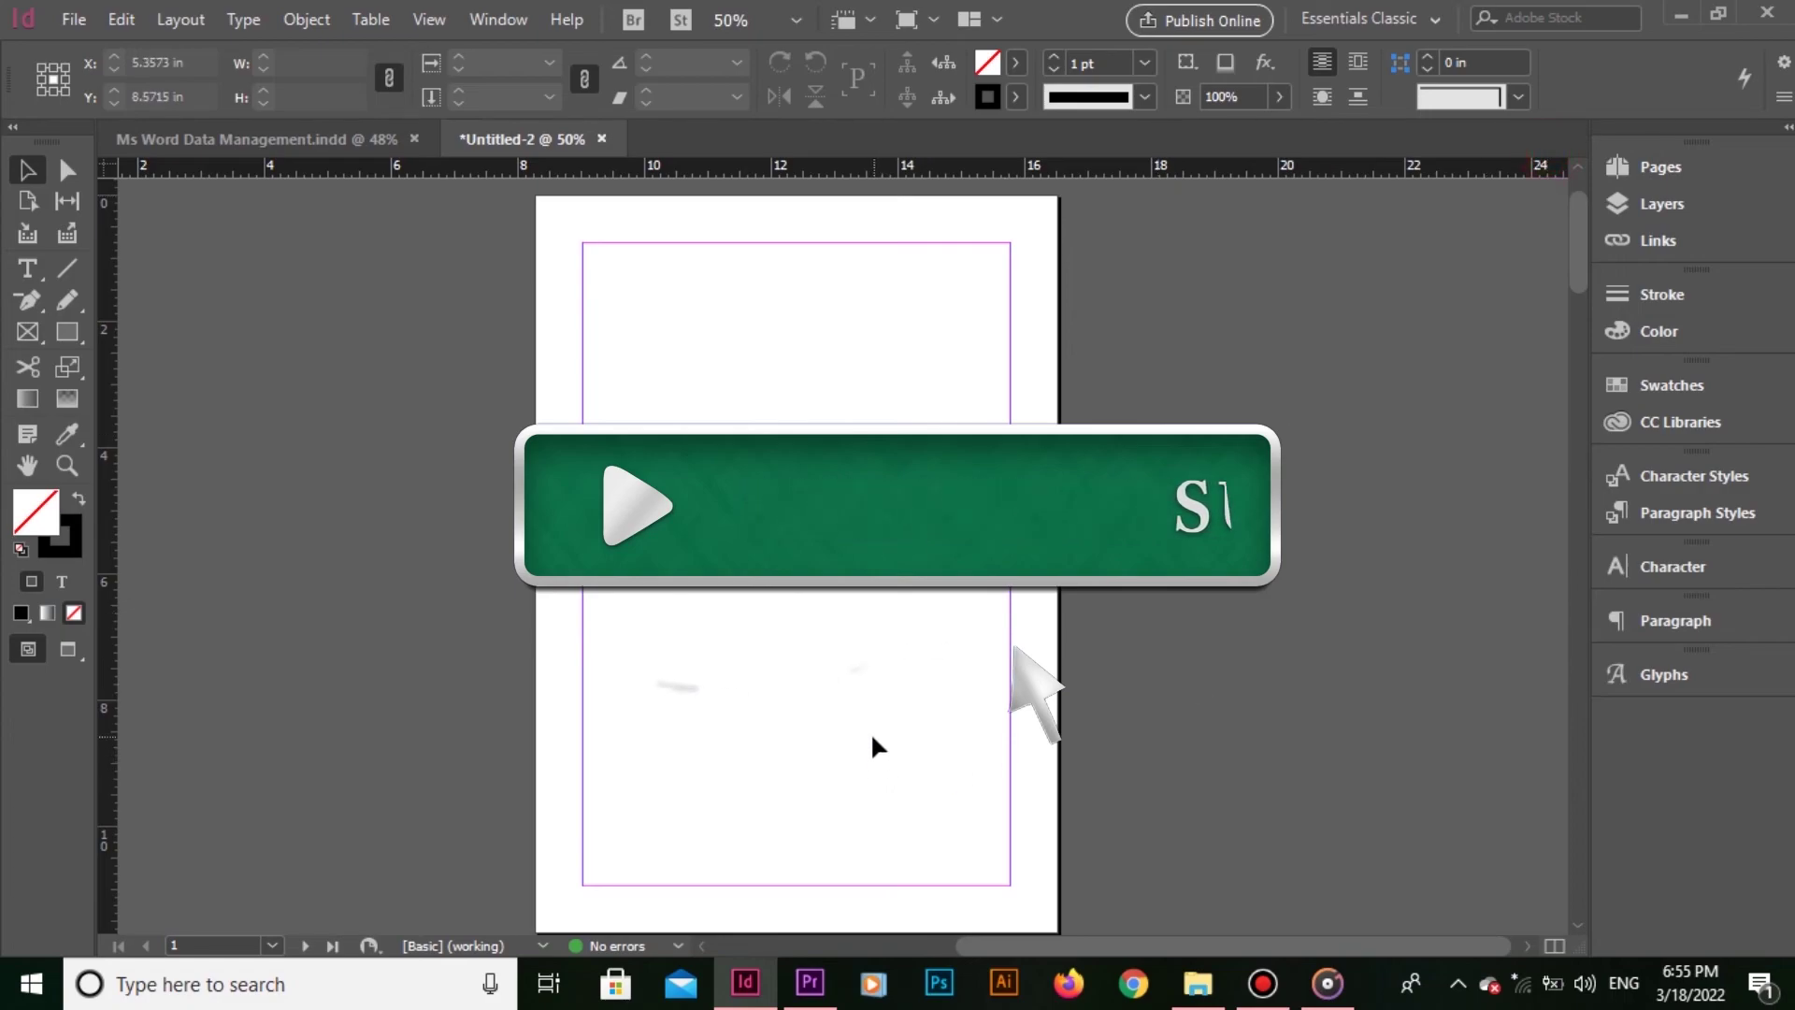
{"action": "left_click", "coordinate": [871, 738]}
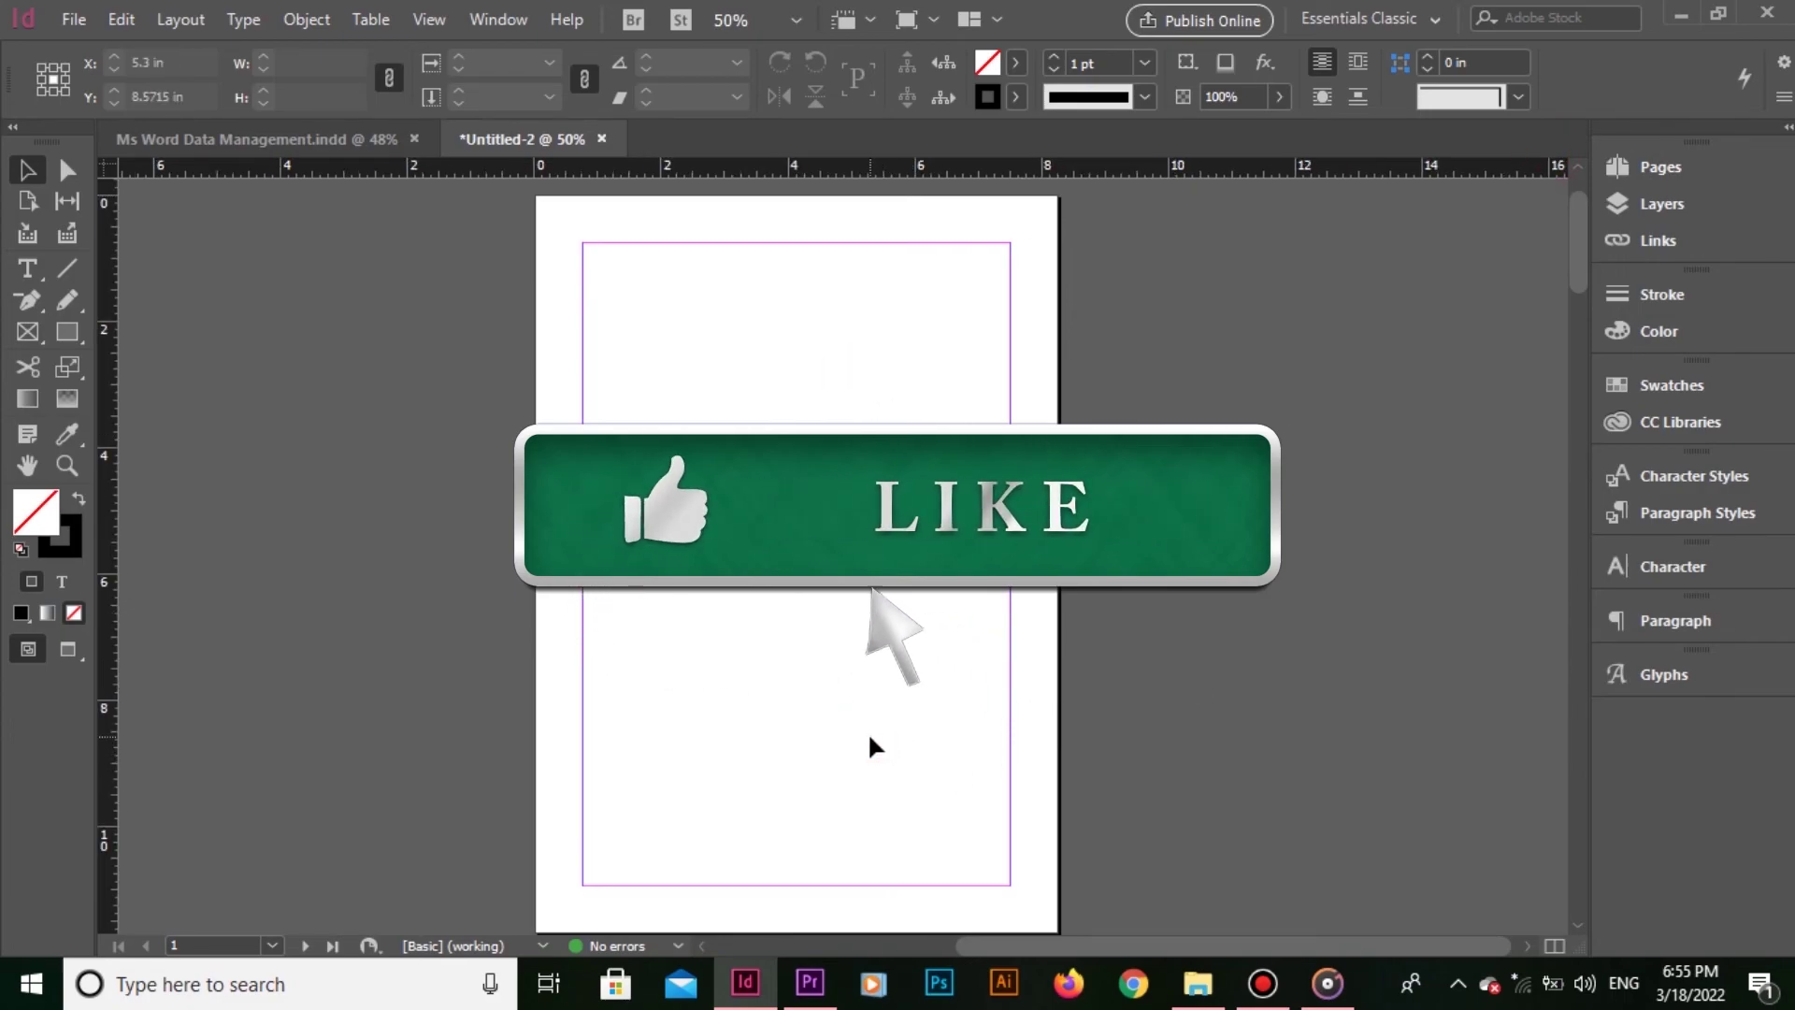
{"action": "left_click_drag", "start_coordinate": [889, 761], "coordinate": [914, 763]}
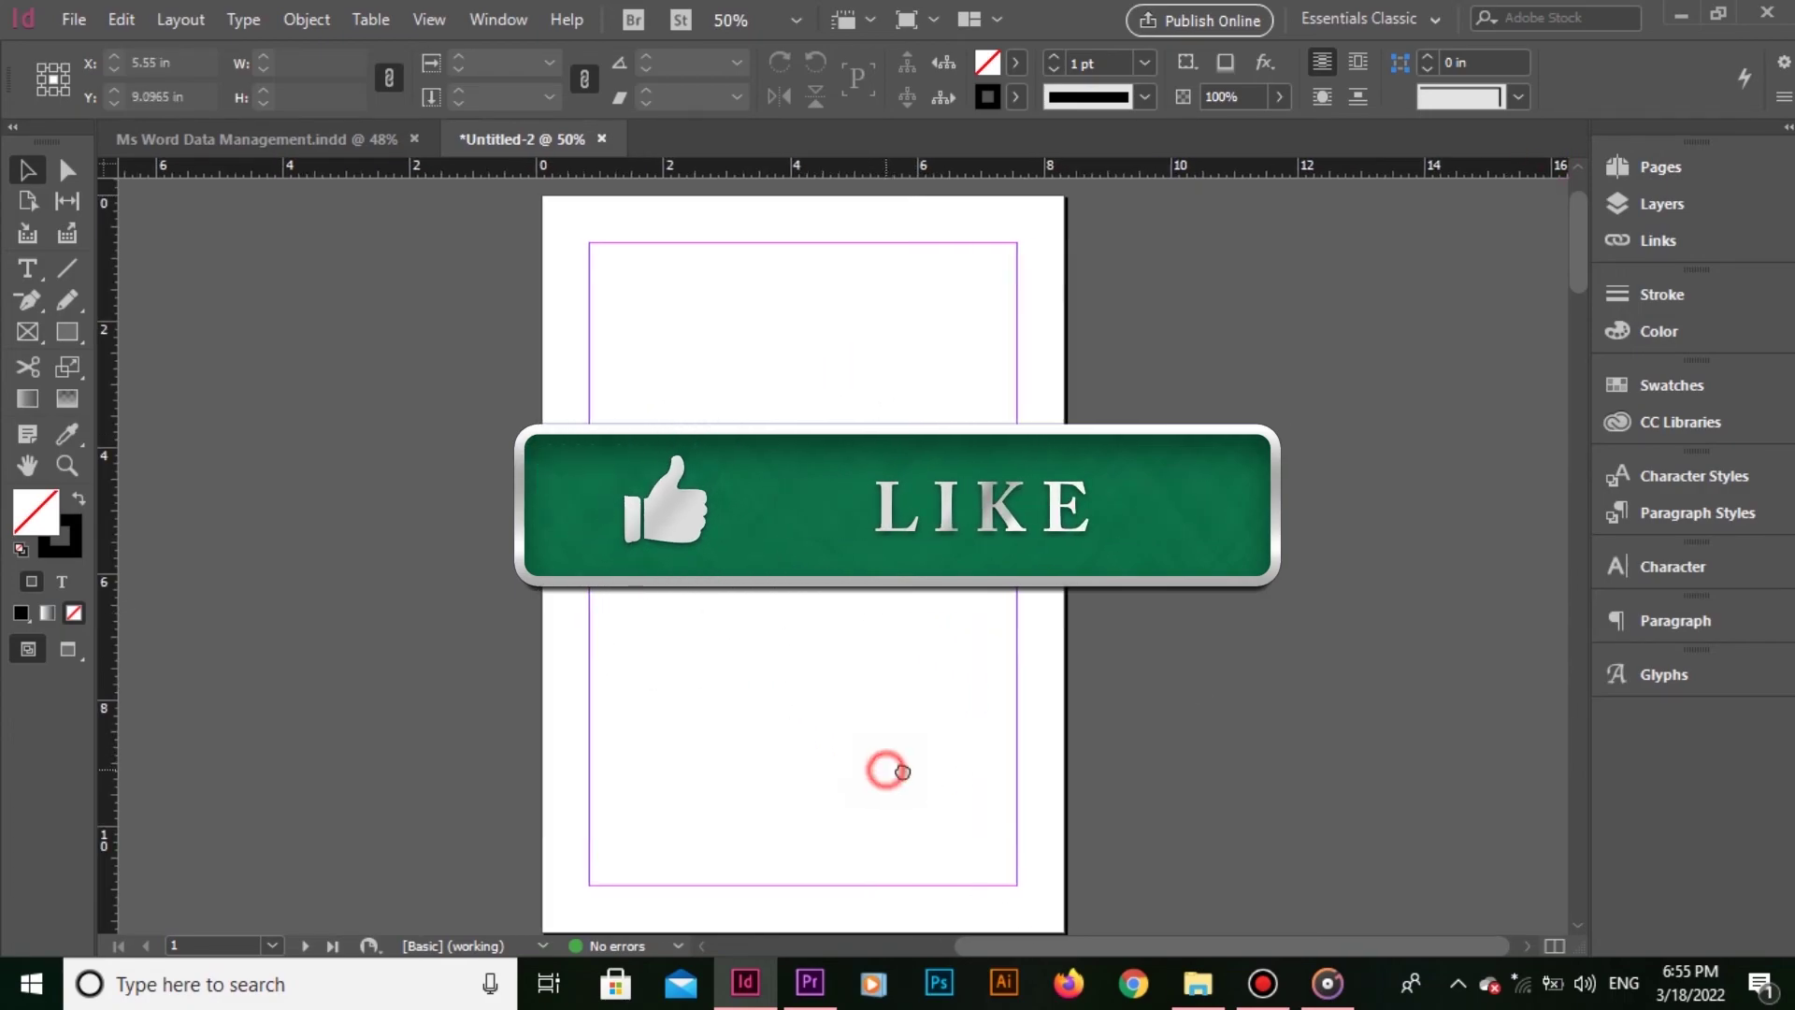